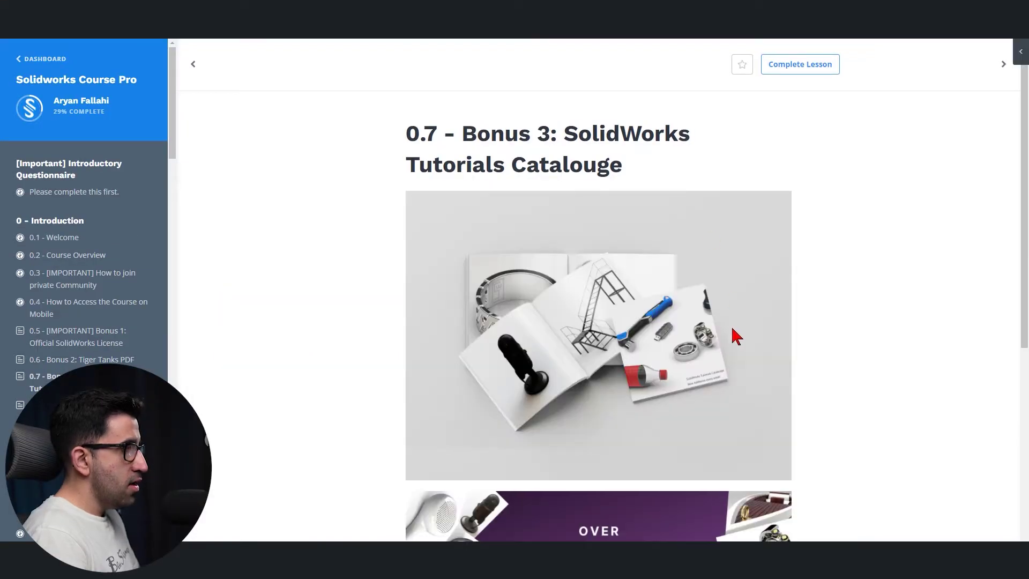
Open the Mathematical Table in SolidWorks tutorial from page 3 of the tutorials and find its first step.
scroll(737, 336, "down", 5)
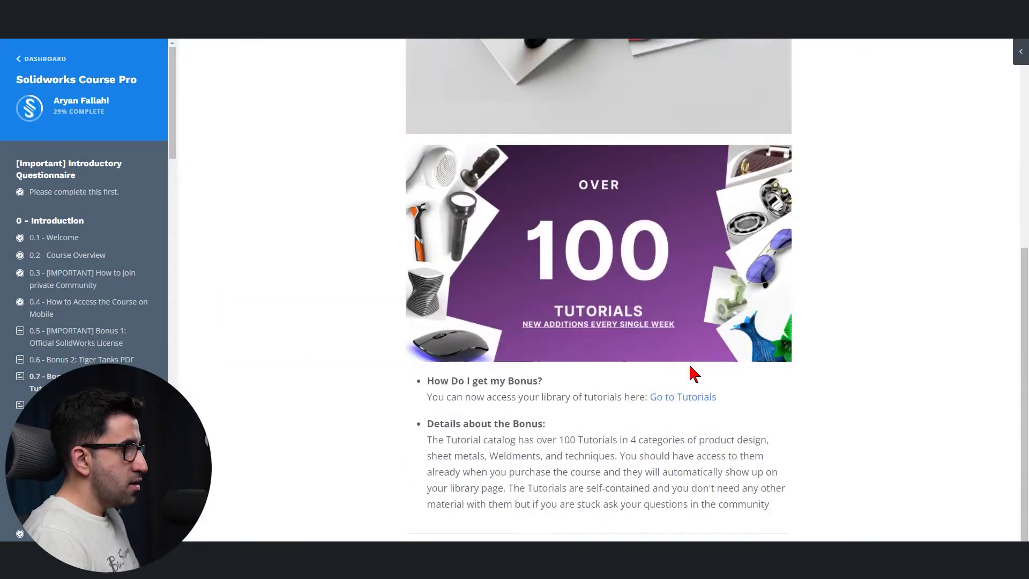
left_click(674, 401)
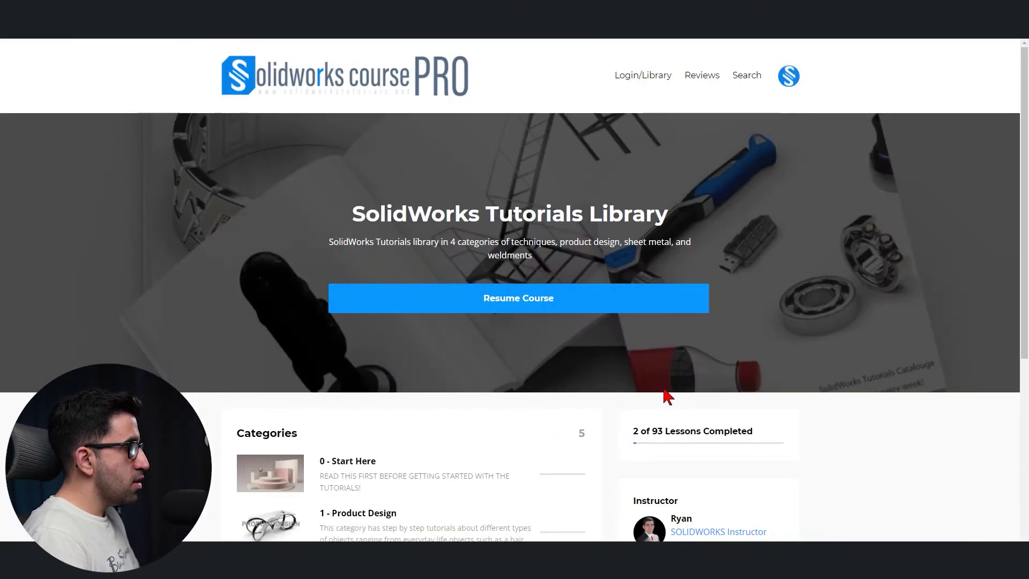
scroll(533, 351, "down", 5)
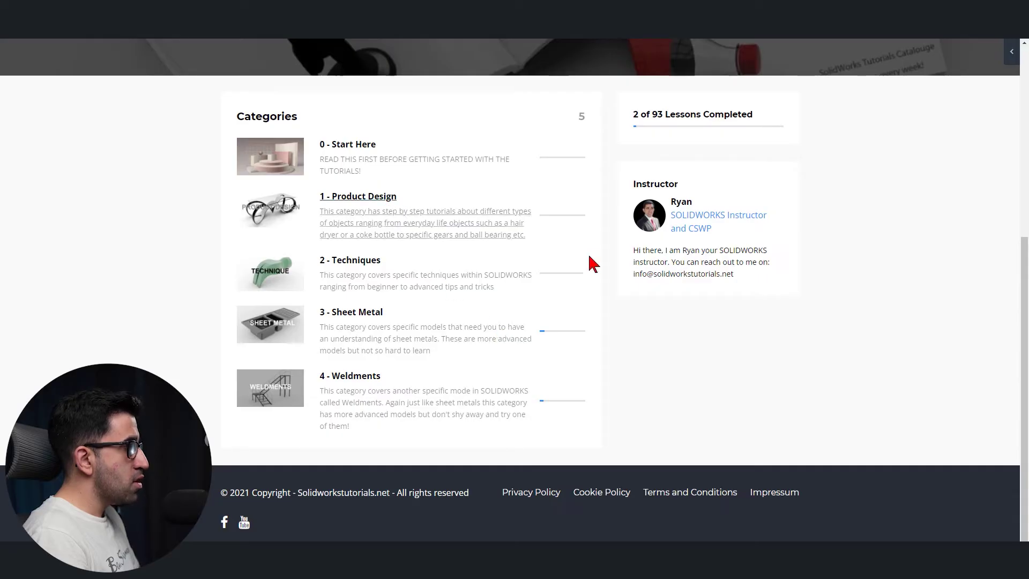
scroll(550, 243, "down", 6)
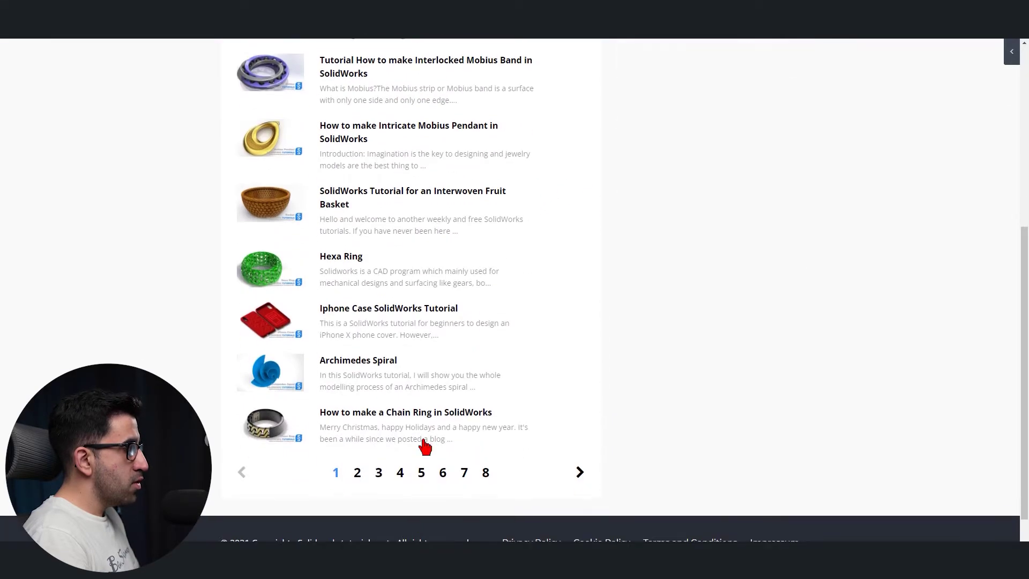
left_click(378, 472)
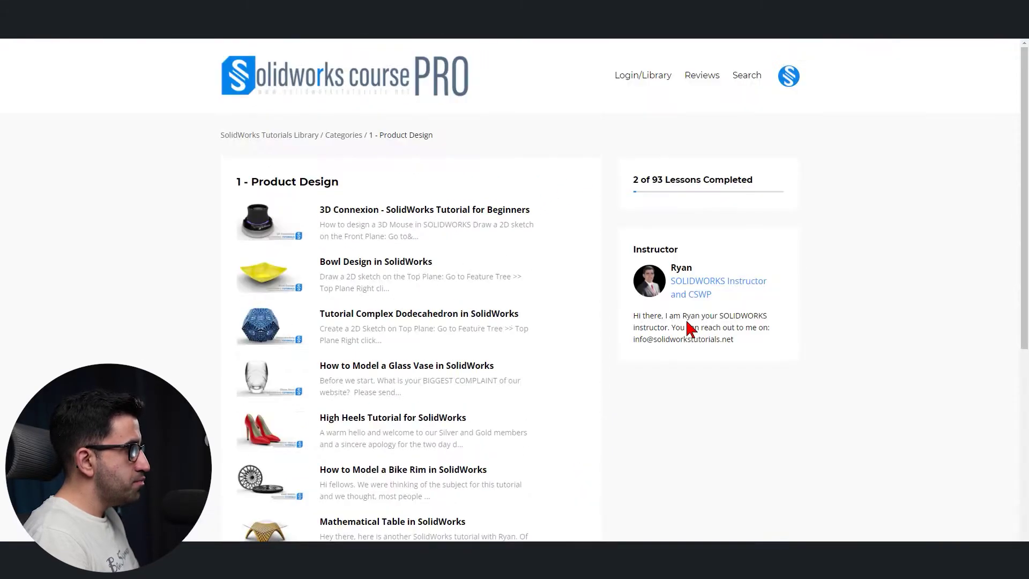
scroll(609, 314, "down", 5)
left_click(381, 260)
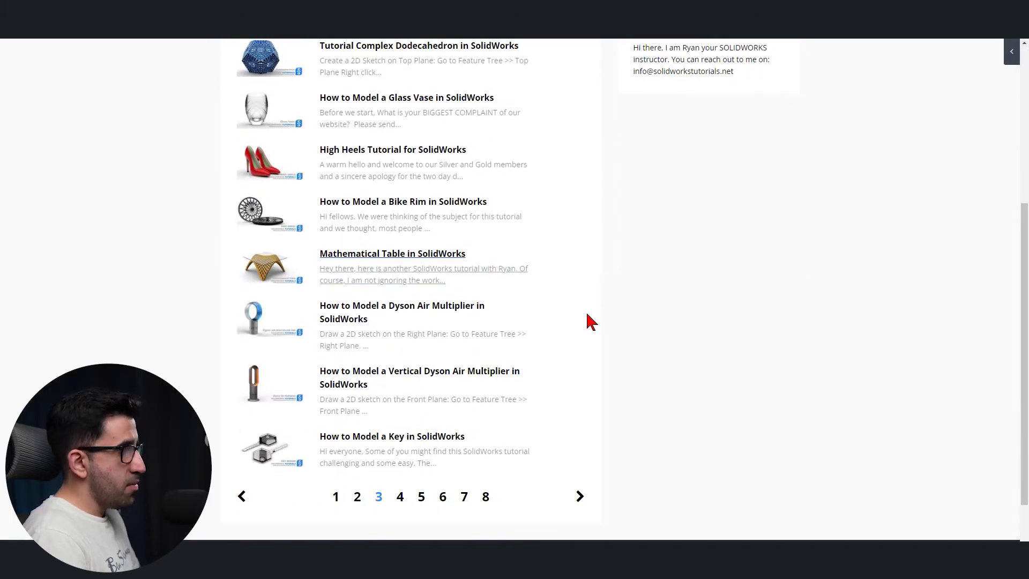
scroll(916, 311, "down", 4)
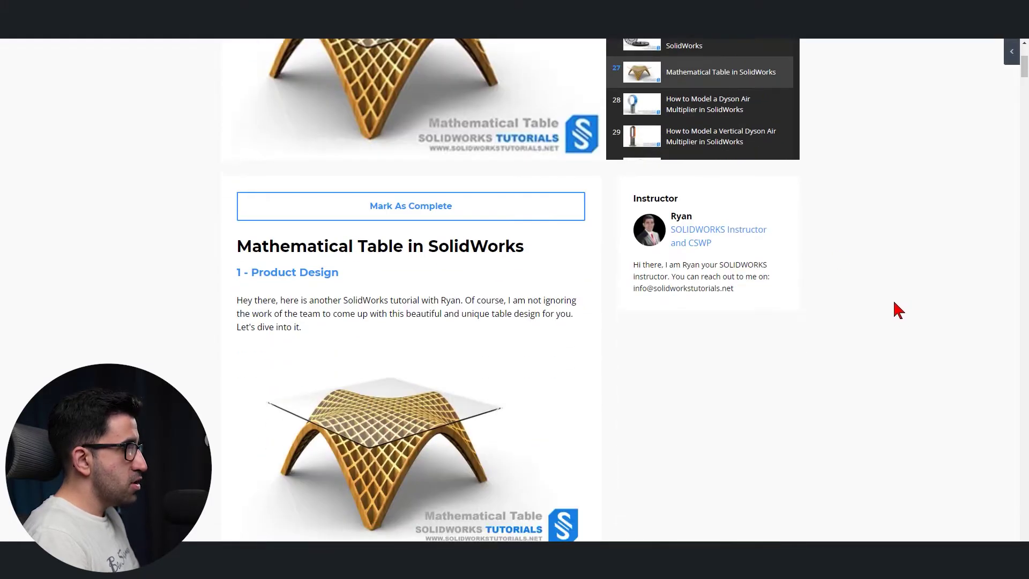
scroll(883, 316, "down", 10)
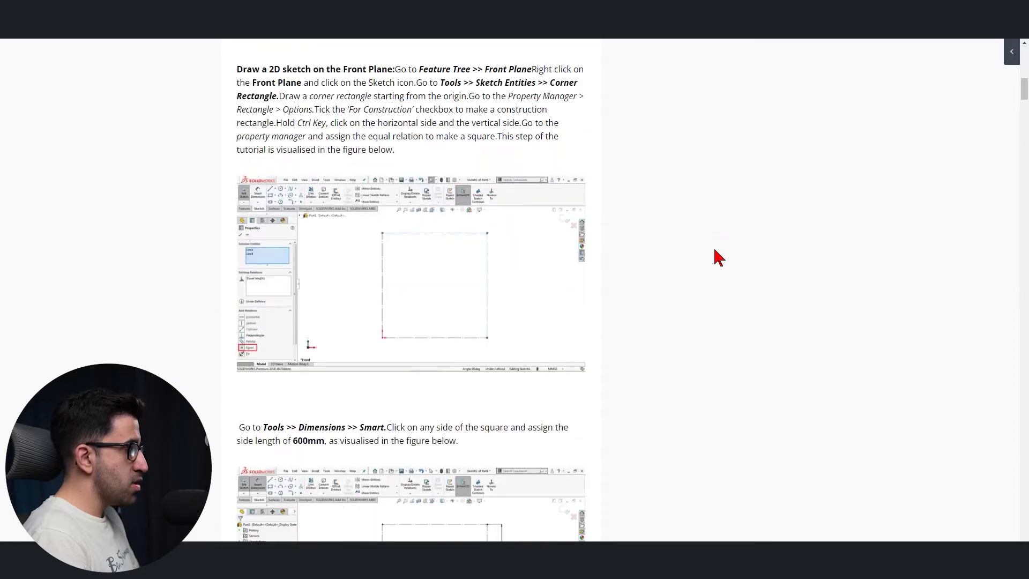
scroll(714, 250, "up", 1)
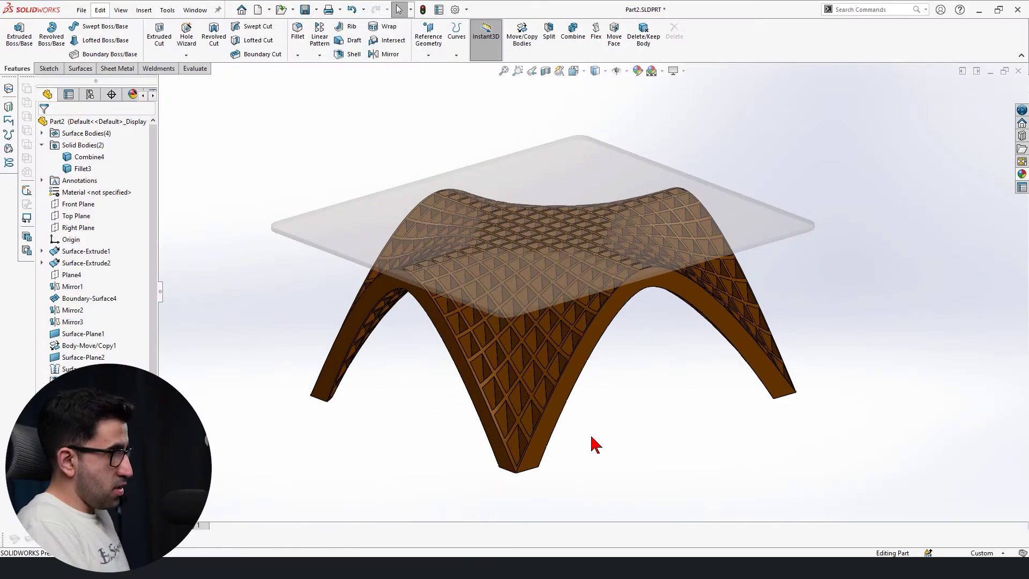
Create a new part and keep its document drafting standard as ANSI.
key("ctrl+n")
key("Return")
key("Return")
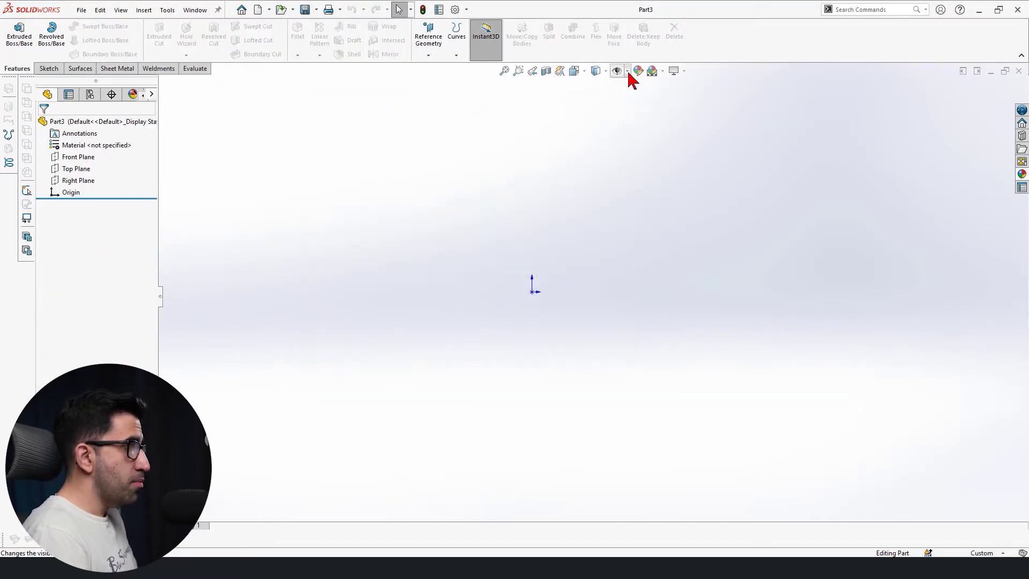
left_click(627, 71)
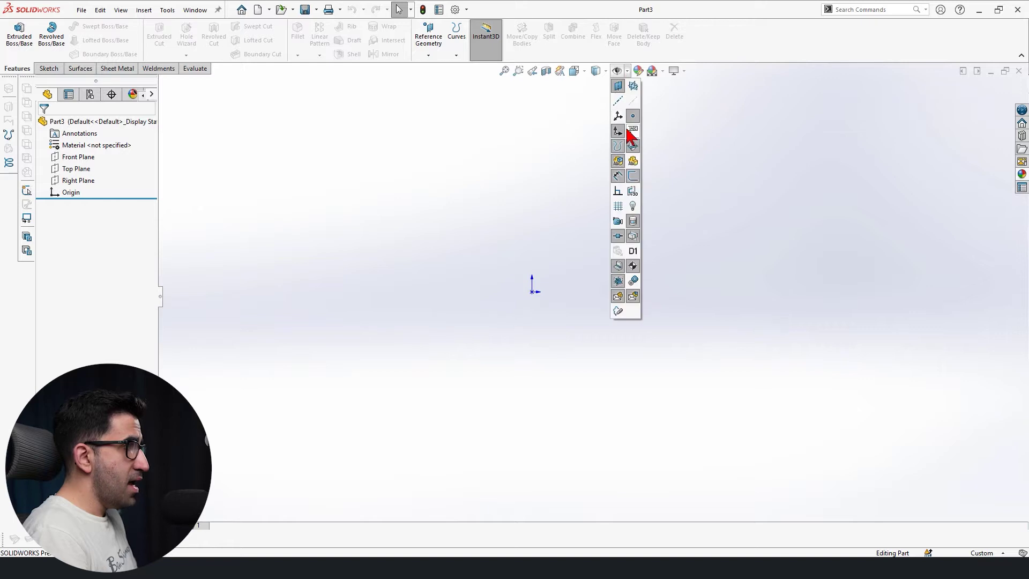
left_click(456, 11)
left_click(354, 121)
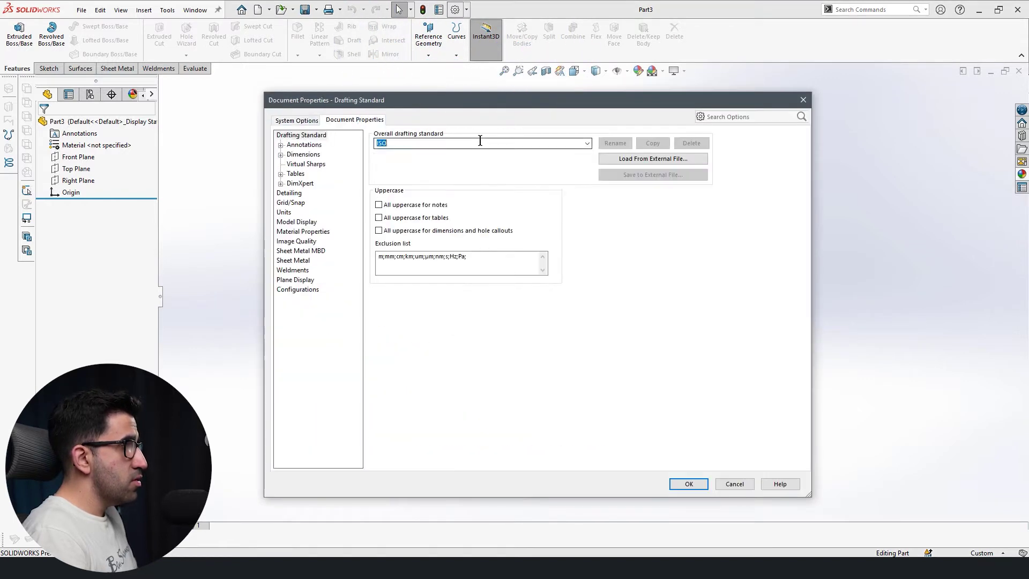
left_click(588, 143)
left_click(530, 156)
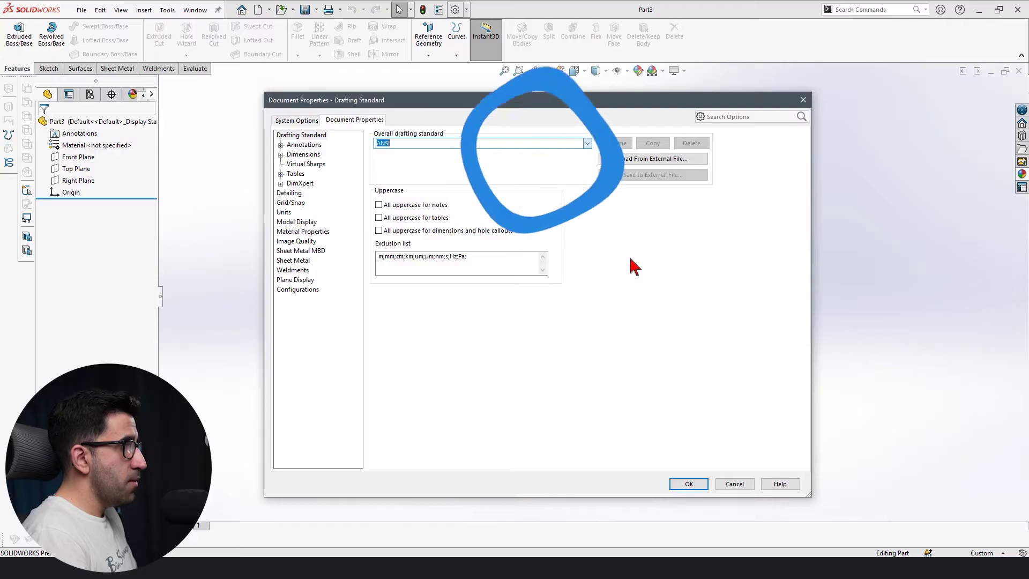
left_click(688, 484)
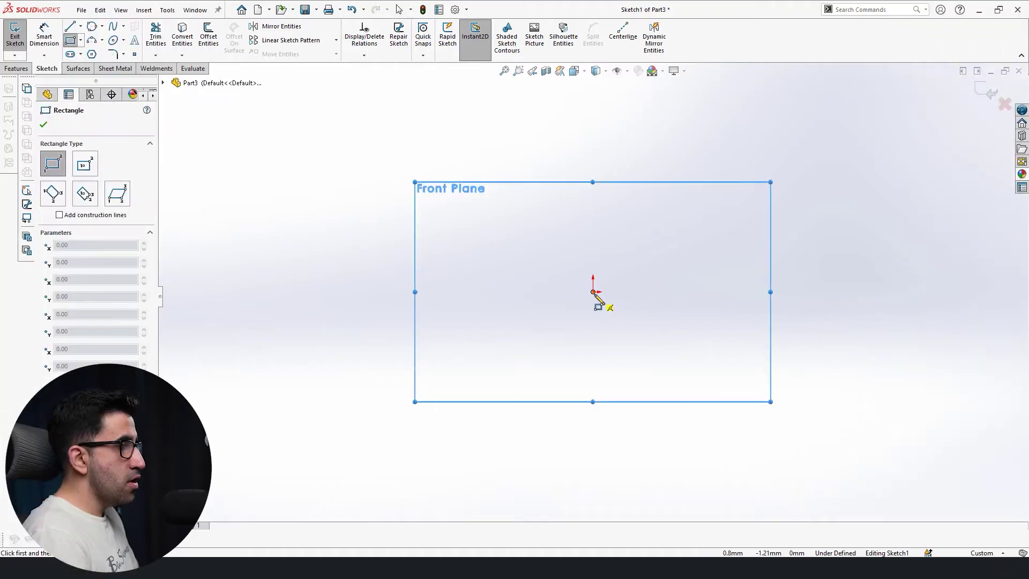
Draw a rectangle from the origin, make two sides equal, and convert it to construction geometry.
left_click(593, 292)
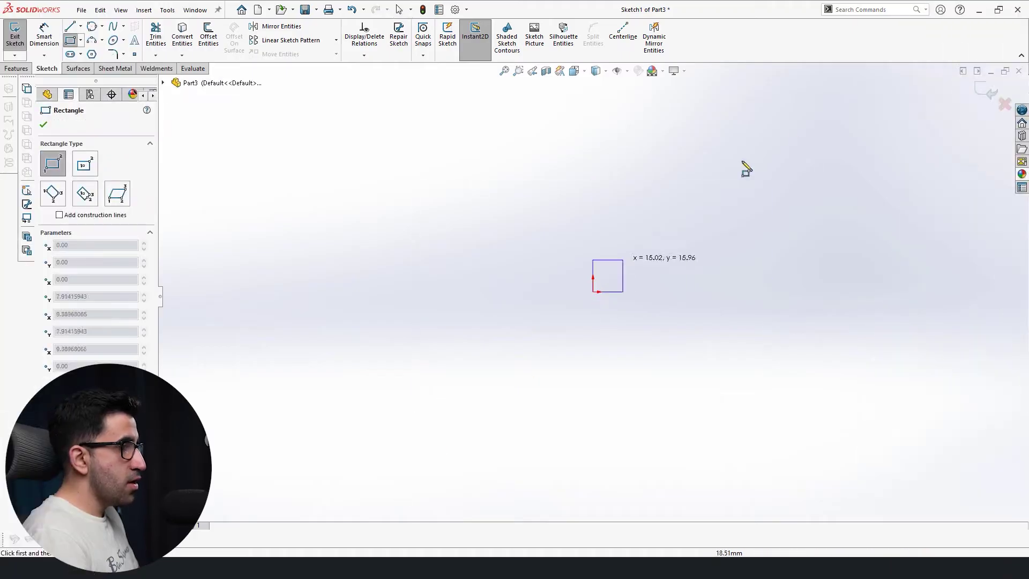
left_click(744, 125)
key("Caps_Lock")
key("Escape")
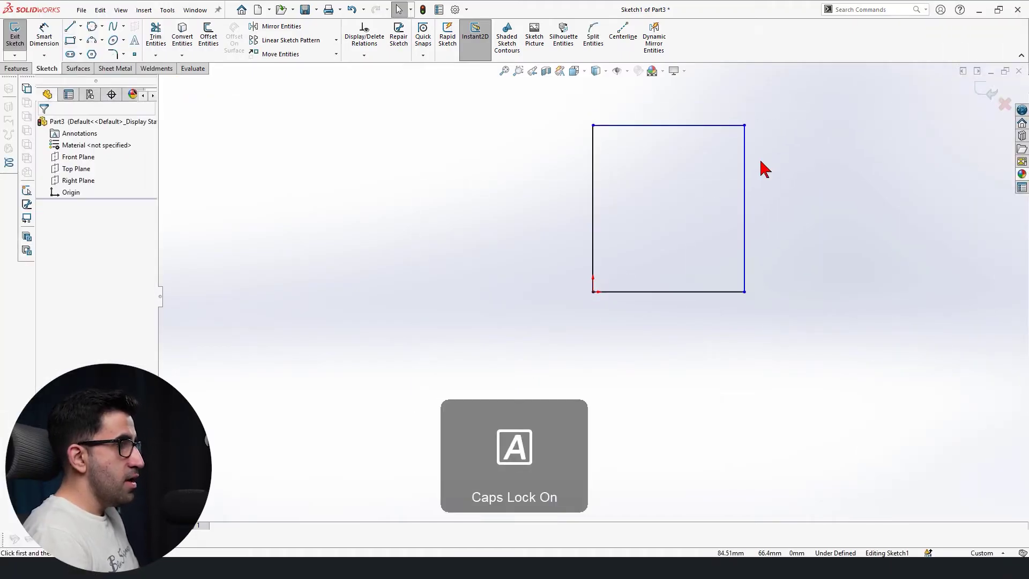
middle_click_drag(678, 271, 654, 241, "ctrl")
left_click_drag(745, 127, 644, 249)
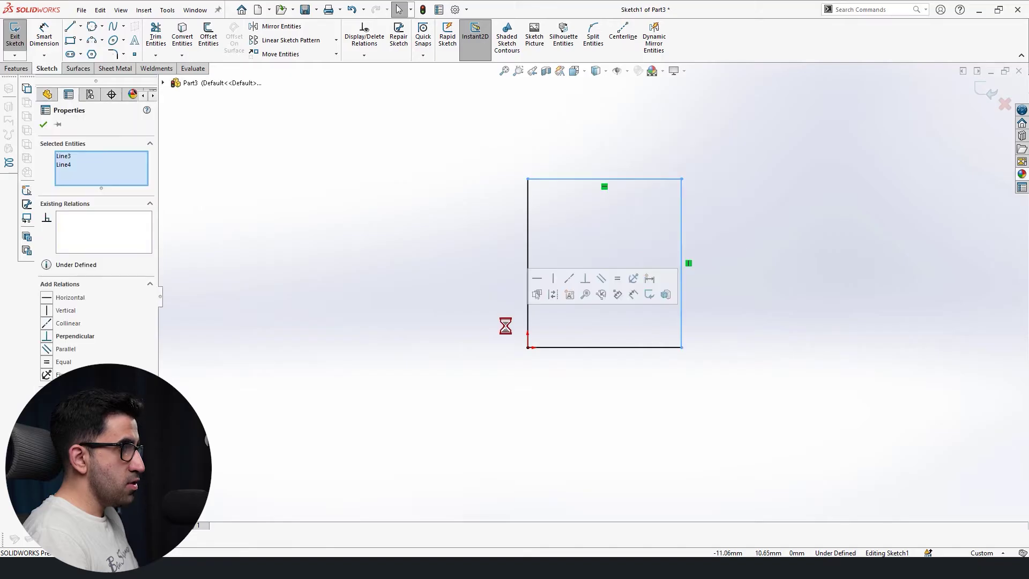
left_click(617, 279)
left_click(532, 391)
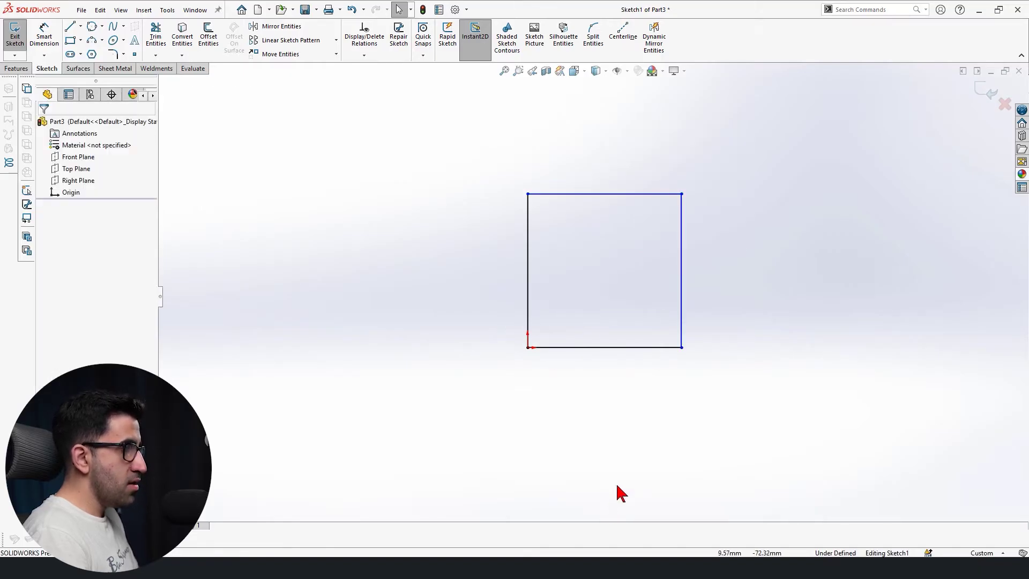
left_click_drag(767, 100, 494, 346)
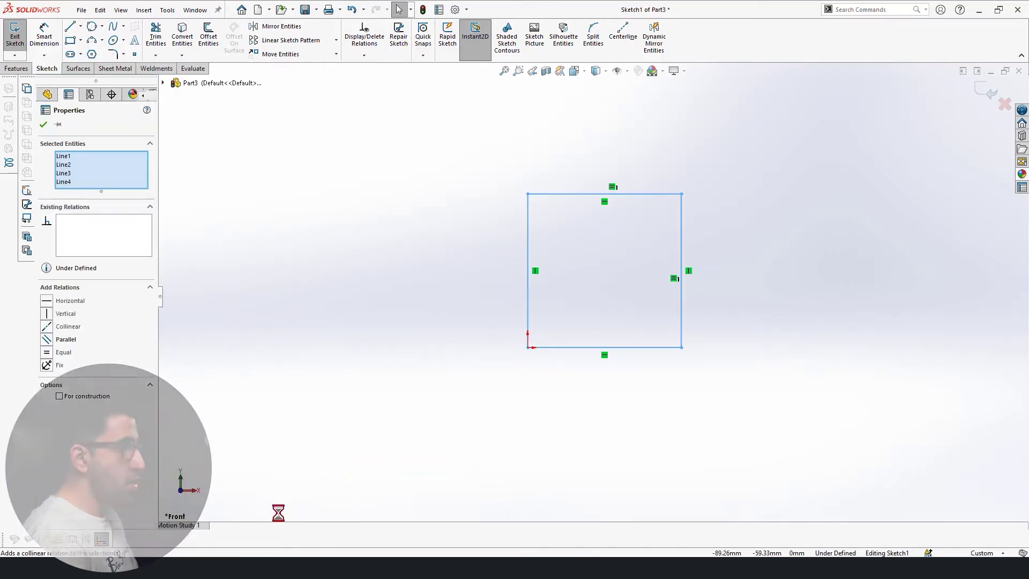
left_click(59, 396)
left_click(474, 392)
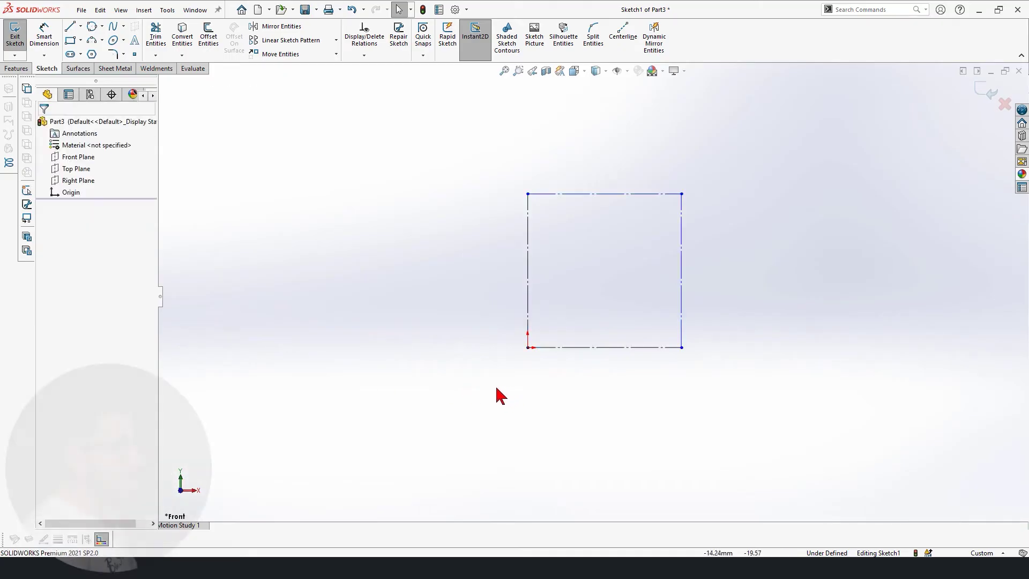
scroll(592, 290, "up", 2)
scroll(681, 278, "down", 3)
Dimension the square's top side to 600 mm and check the document unit system.
key("d")
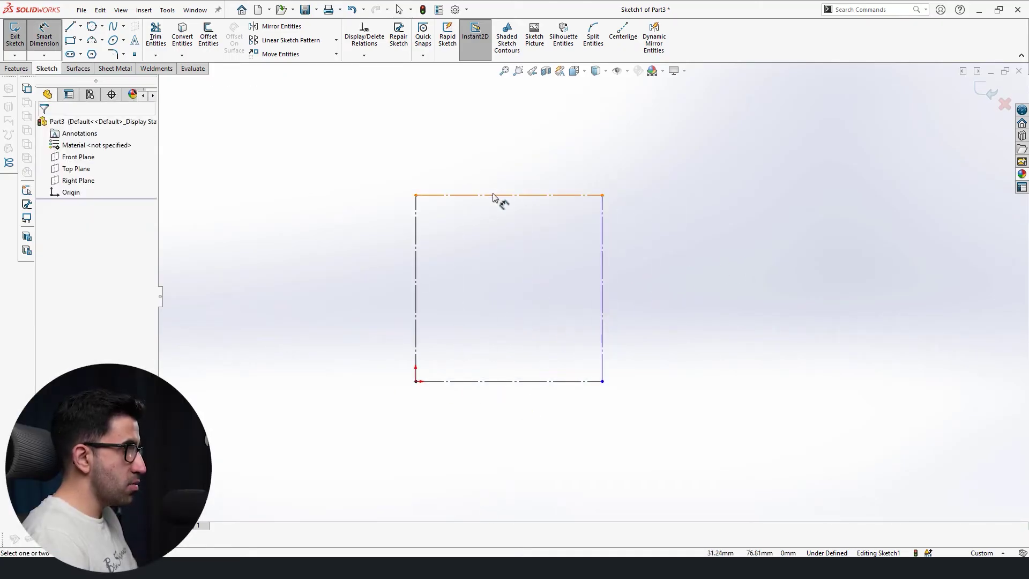
left_click(493, 196)
left_click(501, 160)
type("600")
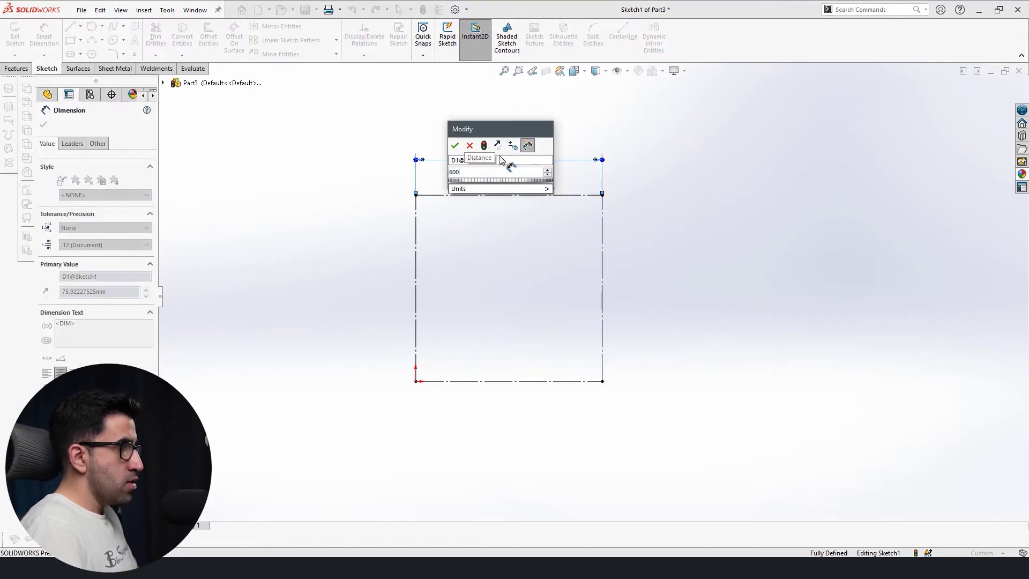
key("Return")
left_click(641, 316)
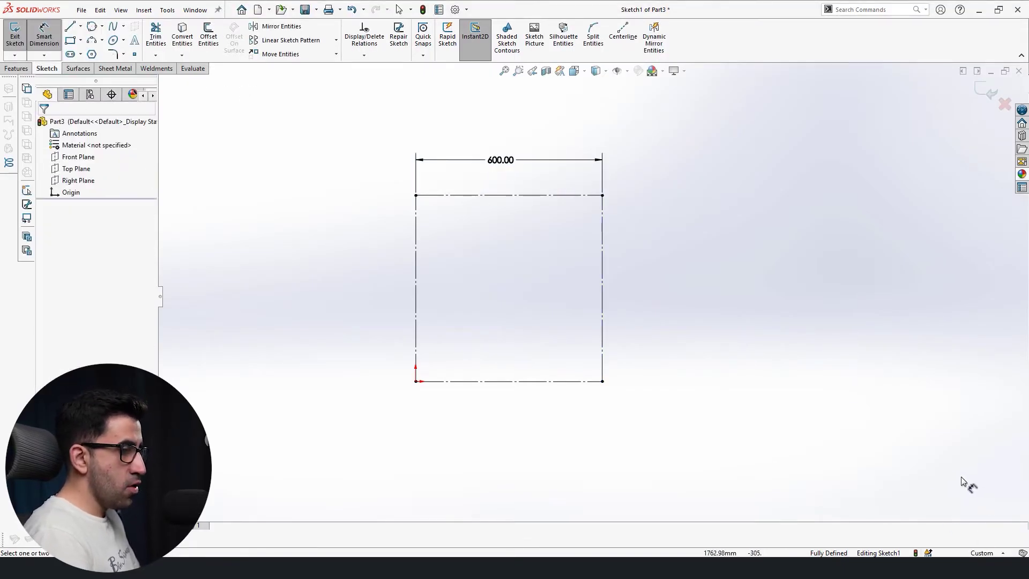
left_click(981, 552)
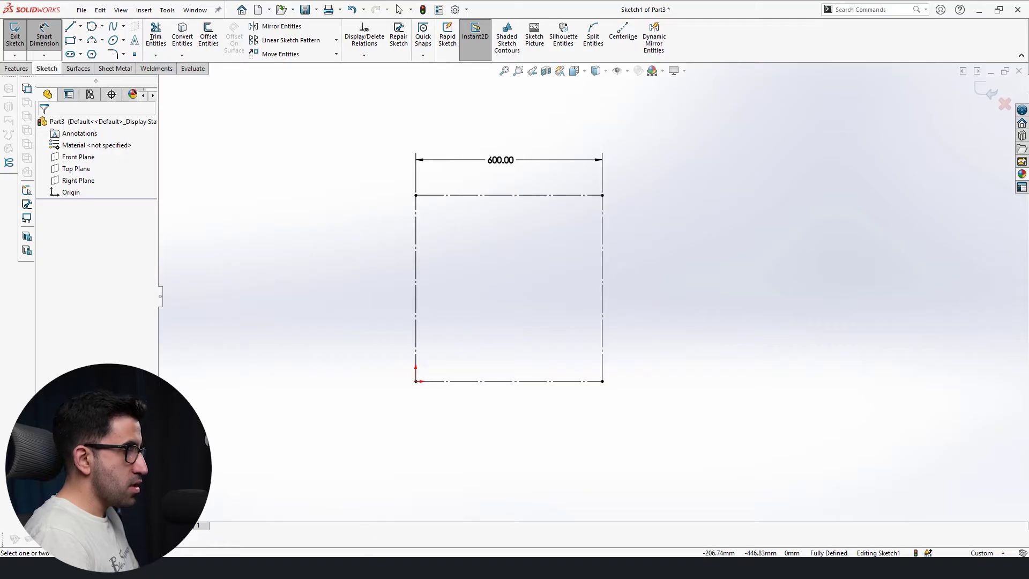
Draw a straight spline from the square's top-left corner to its bottom-right corner.
left_click(299, 523)
scroll(643, 267, "down", 5)
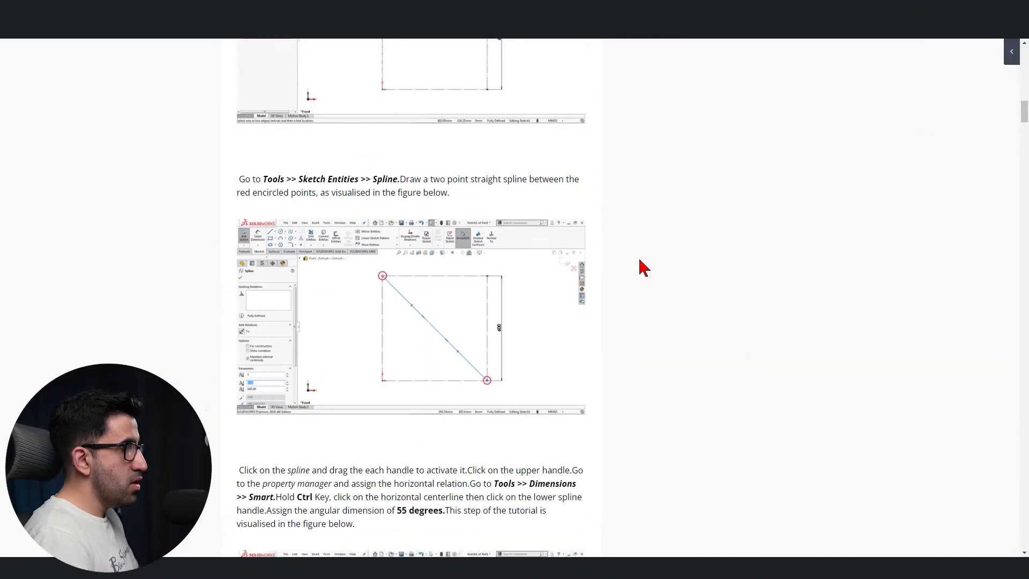
scroll(643, 266, "down", 1)
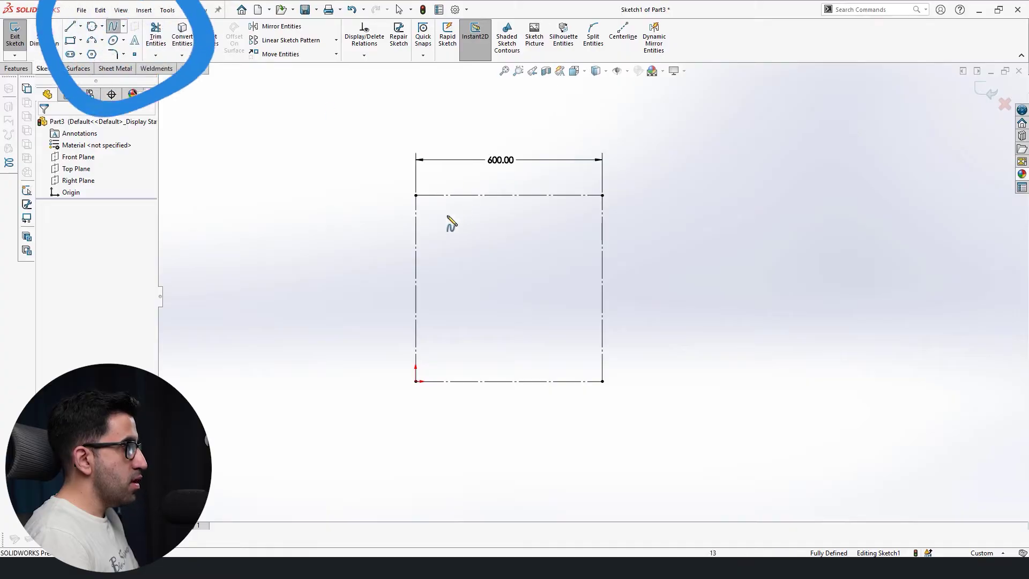
left_click(416, 195)
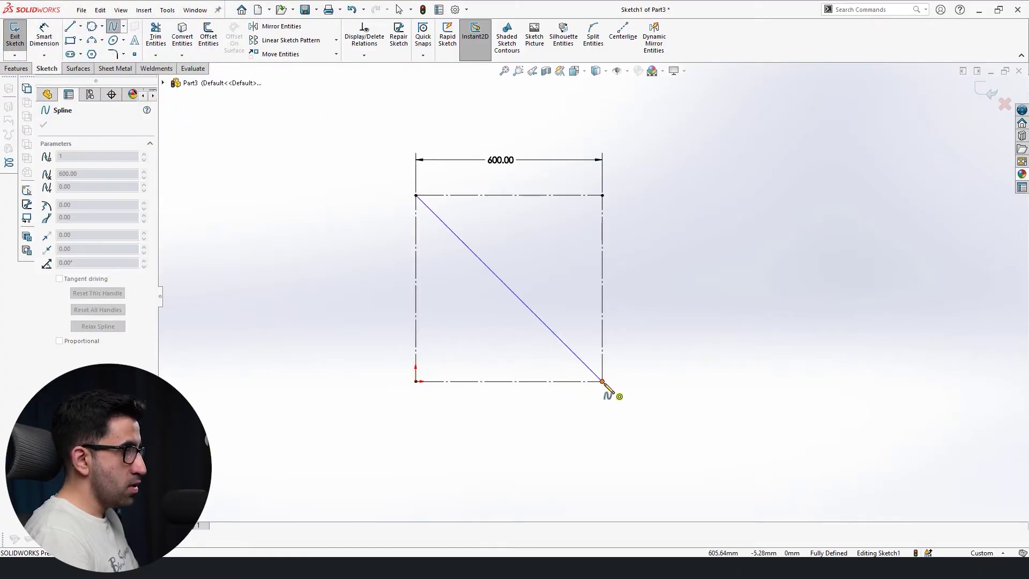
left_click(603, 381)
key("Escape")
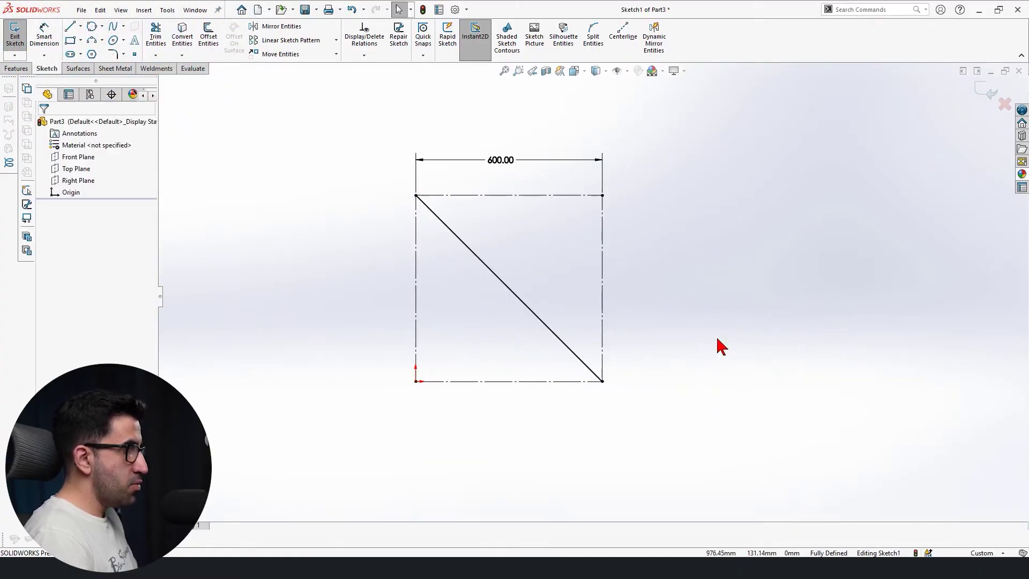
scroll(558, 281, "up", 4)
scroll(526, 329, "down", 1)
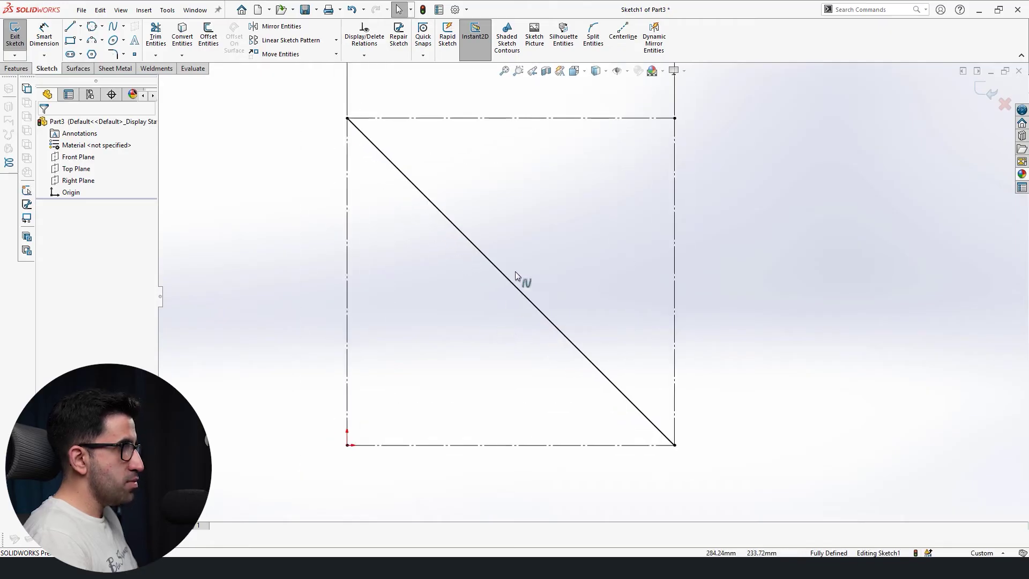
scroll(552, 236, "down", 1)
scroll(570, 207, "up", 1)
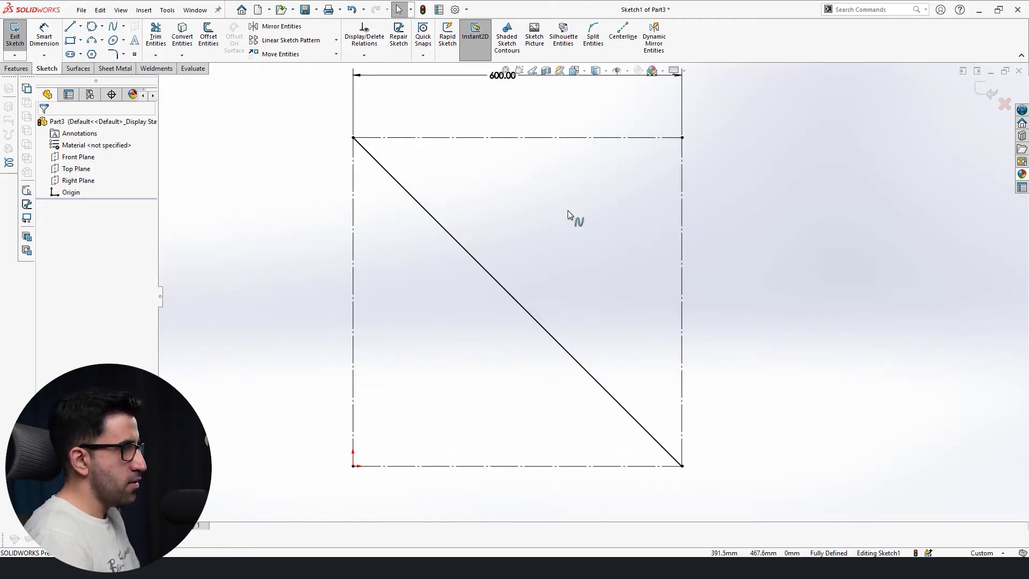
Try bending the spline, then undo to restore the straight diagonal.
left_click(476, 263)
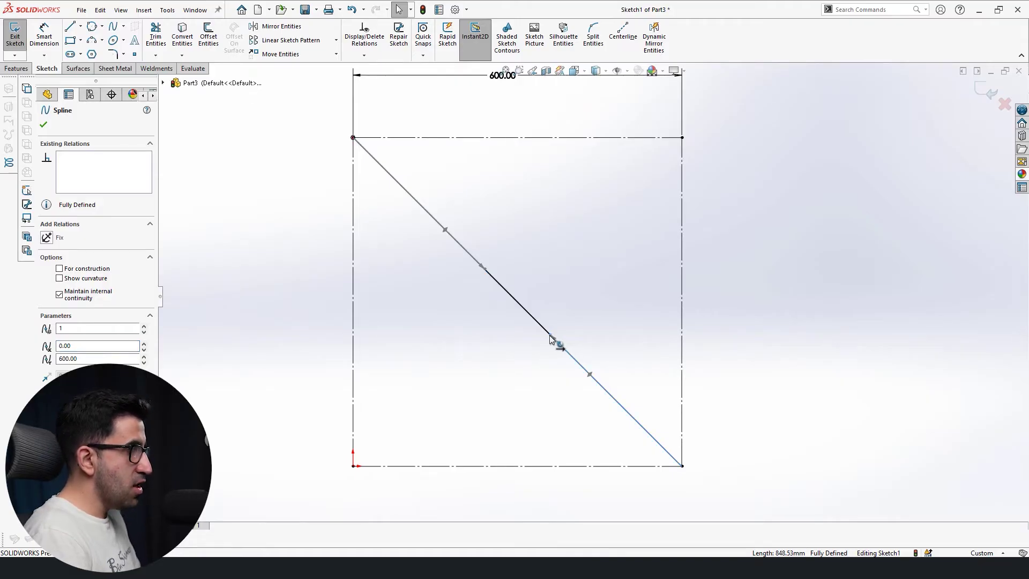
left_click_drag(551, 339, 875, 369)
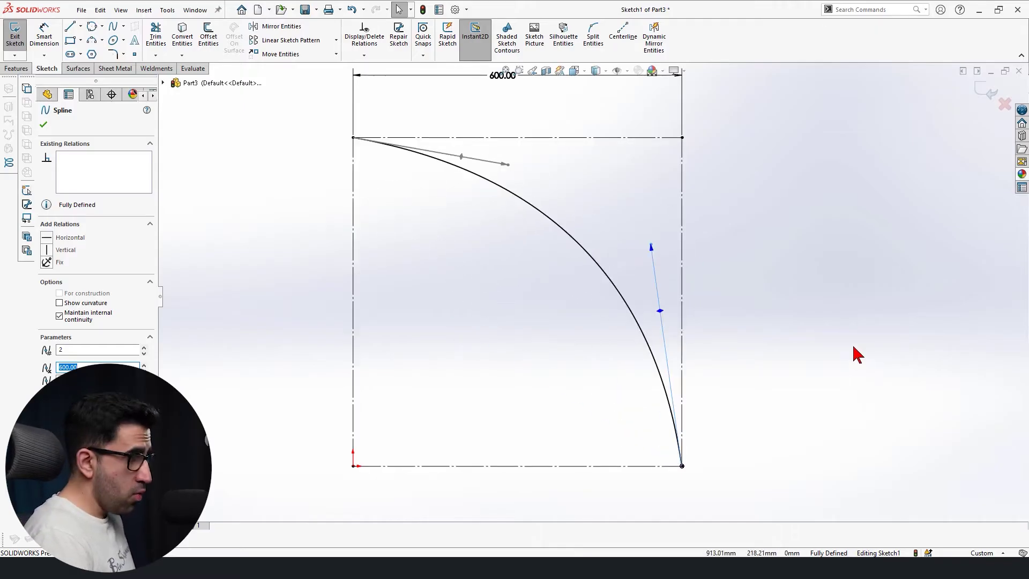
key("ctrl+z")
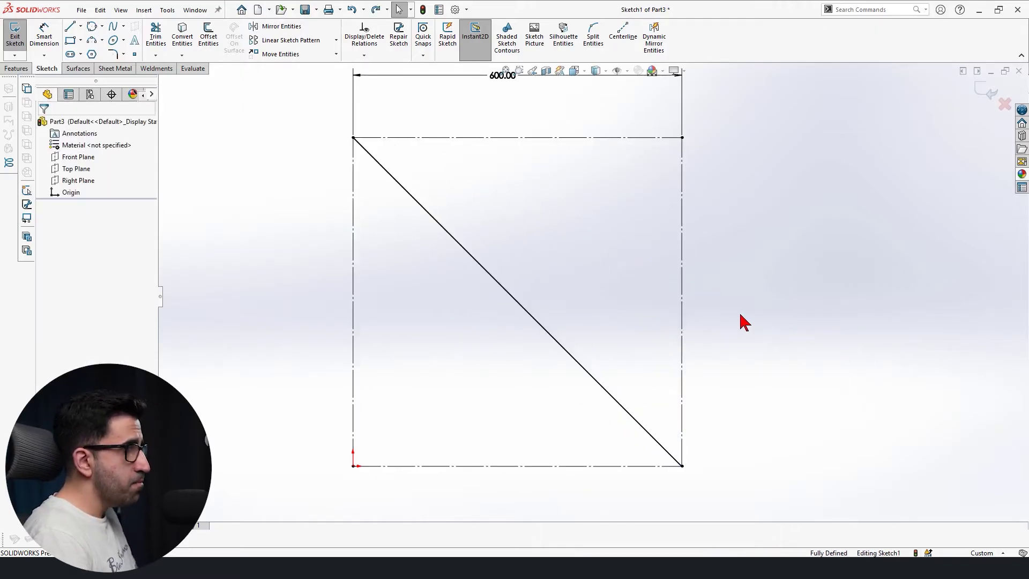
Drag the spline's top tangent handle to arch it and make that handle horizontal.
left_click(461, 247)
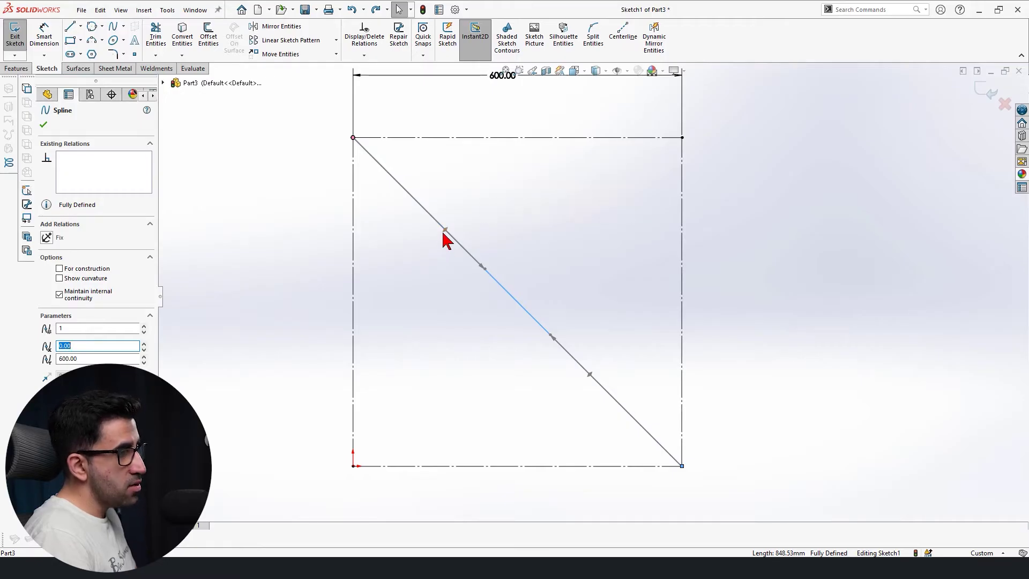
left_click_drag(443, 234, 545, 163)
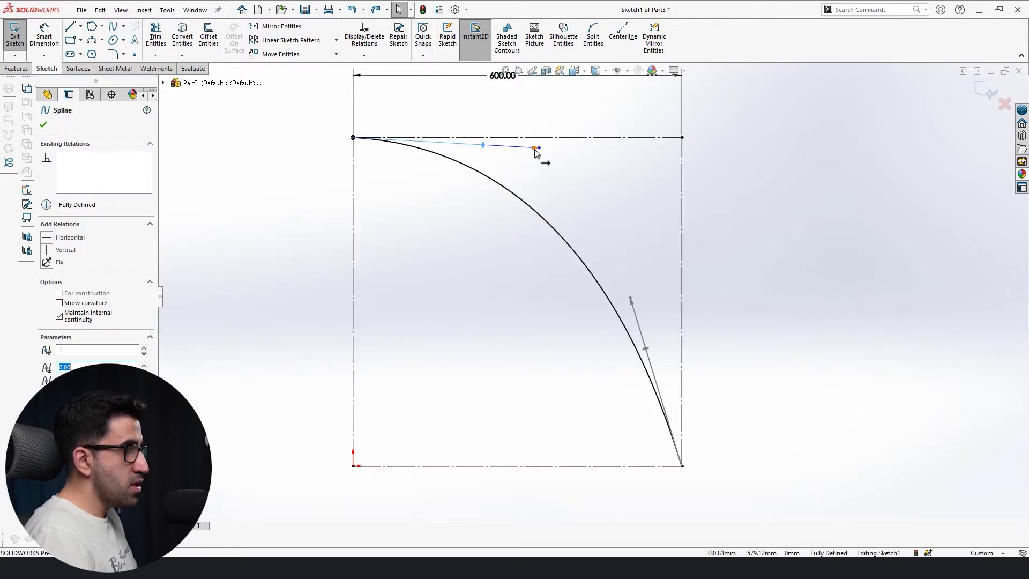
left_click(51, 238)
left_click(504, 313)
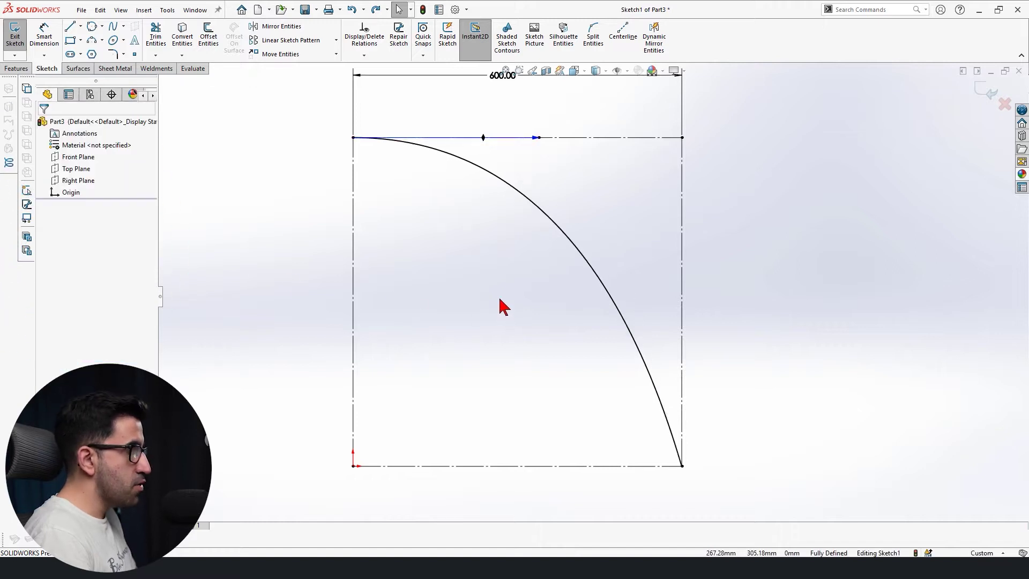
left_click(614, 310)
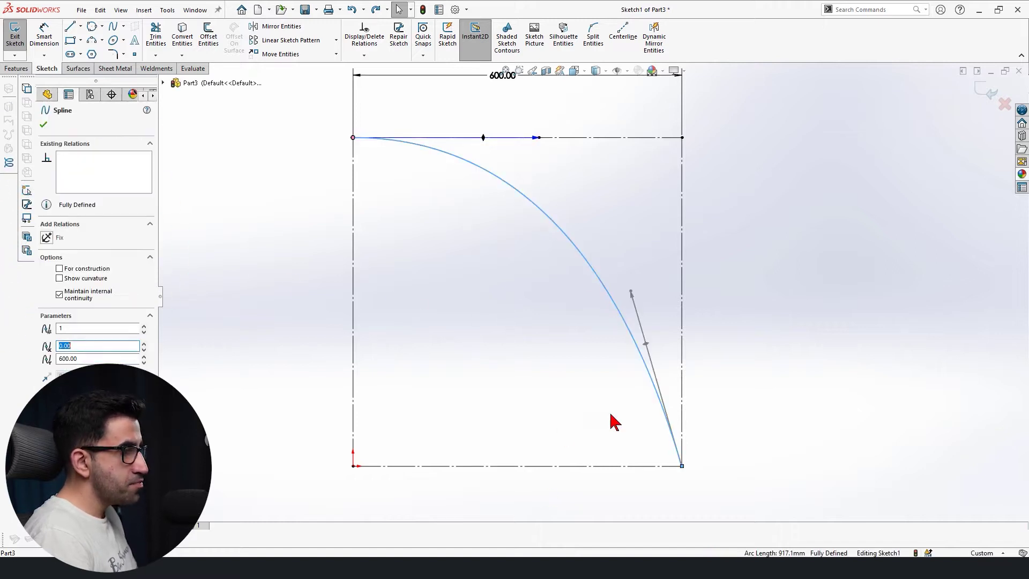
left_click(646, 345)
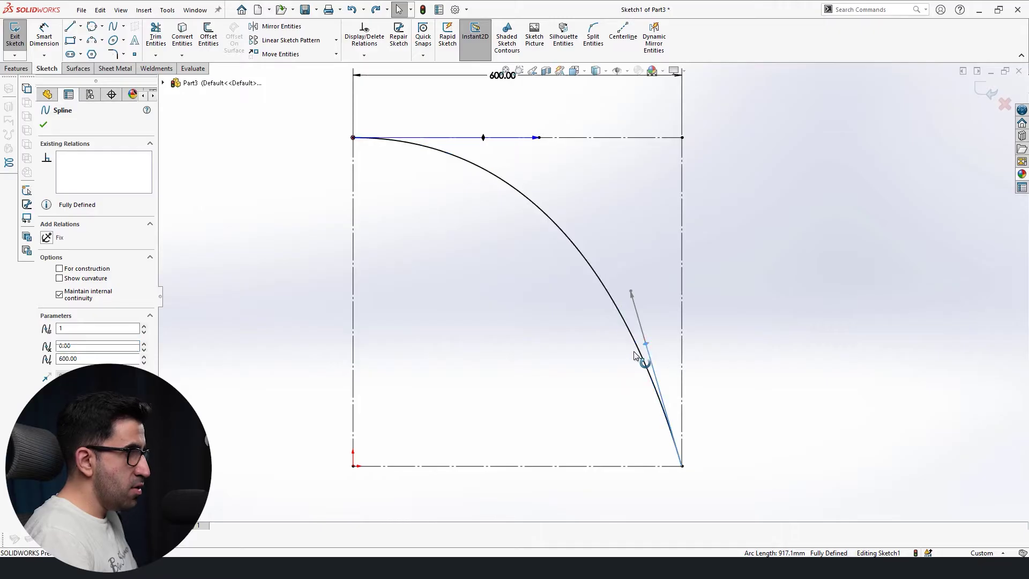
key("Escape")
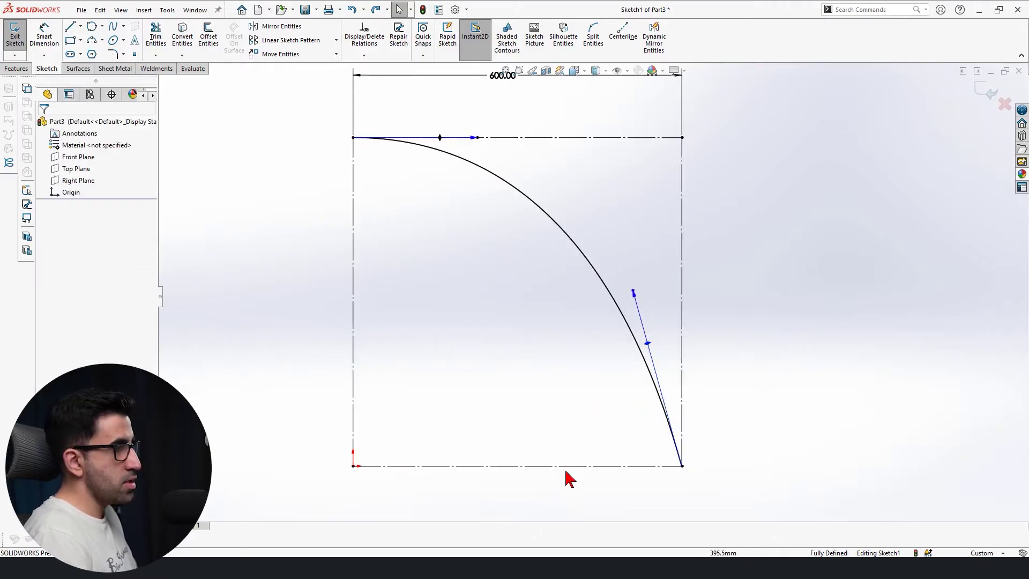
Dimension the spline's lower tangent handle at 55° to the bottom line.
left_click(42, 43)
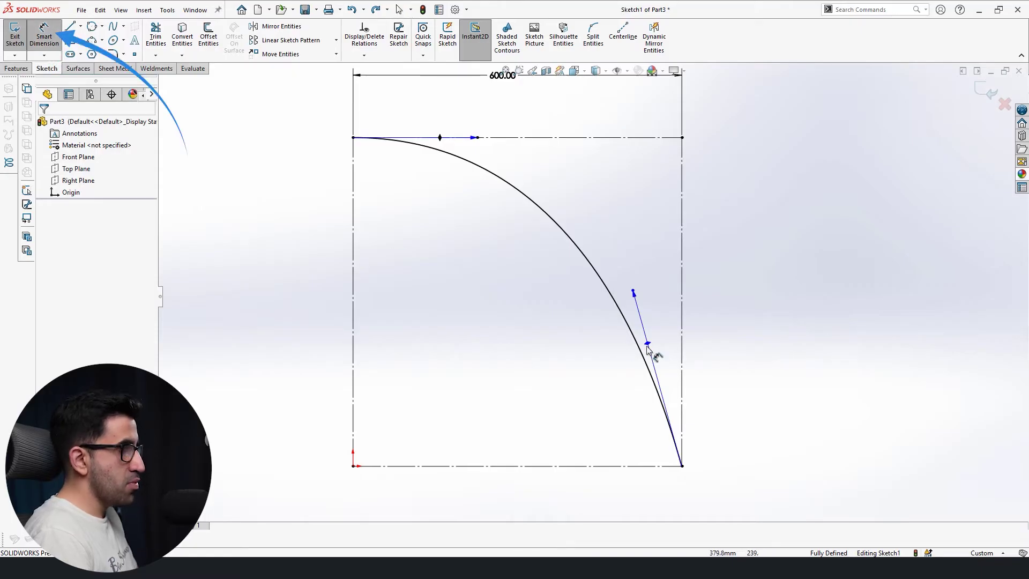
left_click(633, 292)
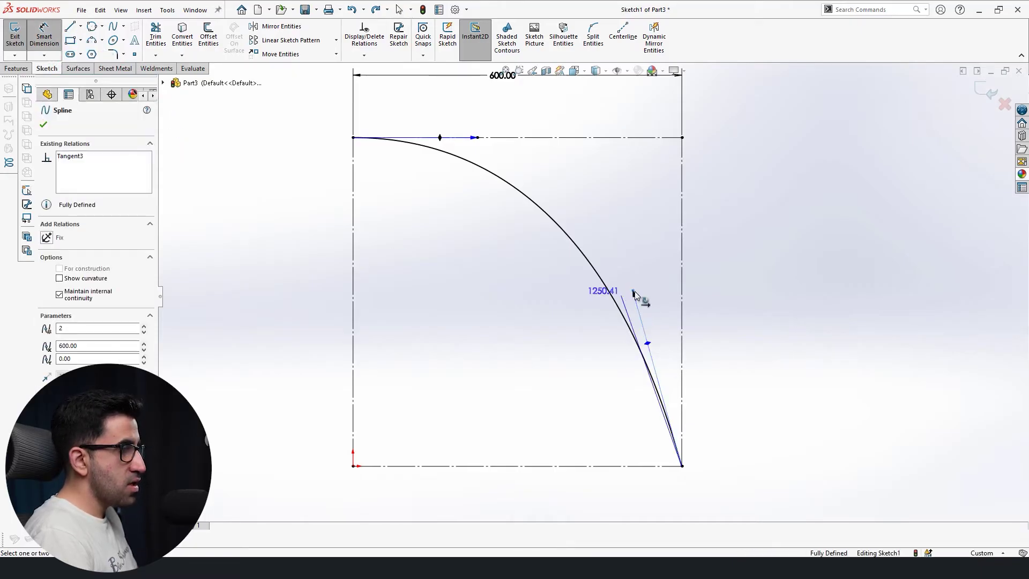
left_click(554, 466)
left_click(600, 388)
key("Return")
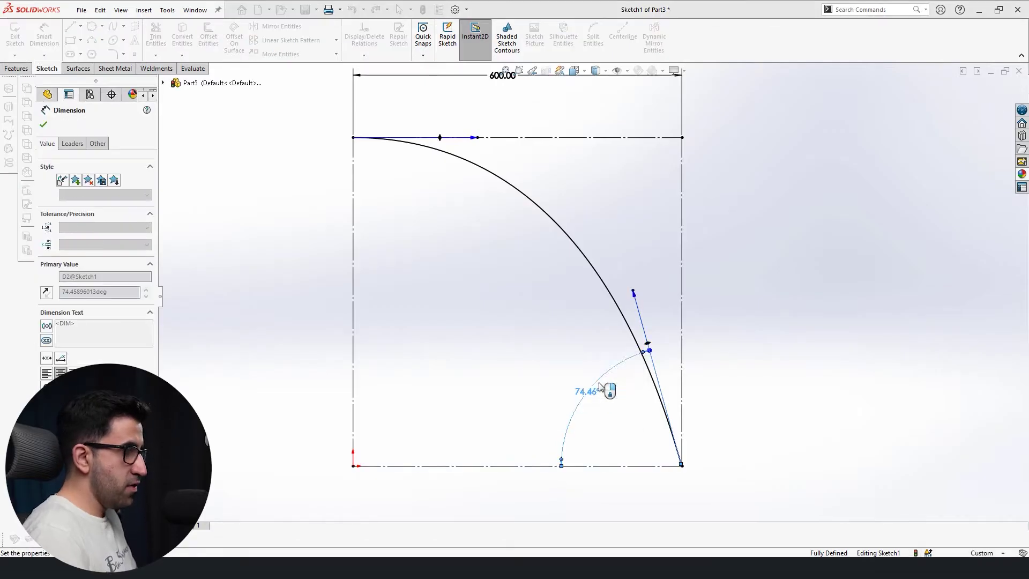
key("Escape")
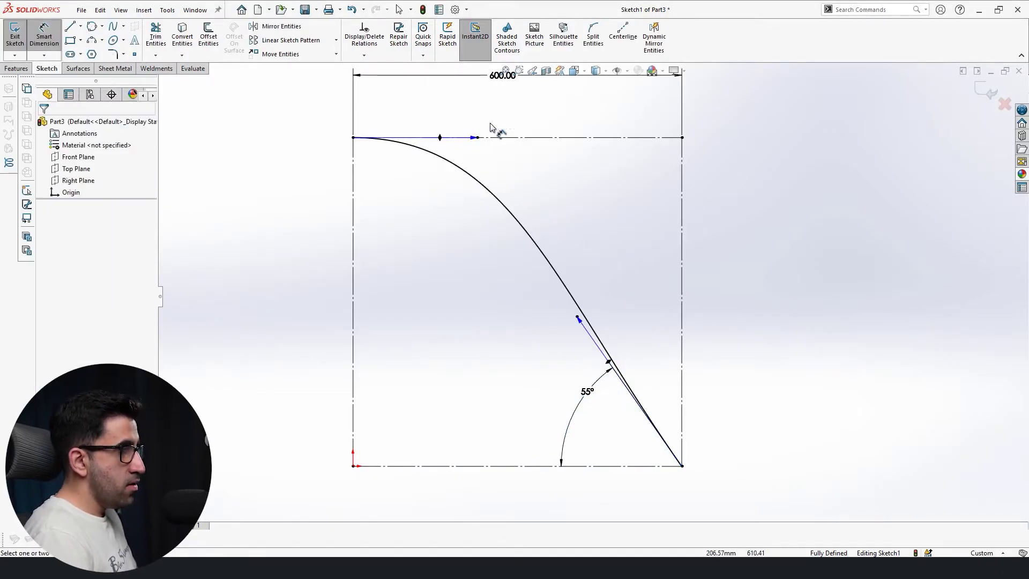
Set the top and bottom tangent handle lengths to 650 mm and 500 mm.
left_click(44, 42)
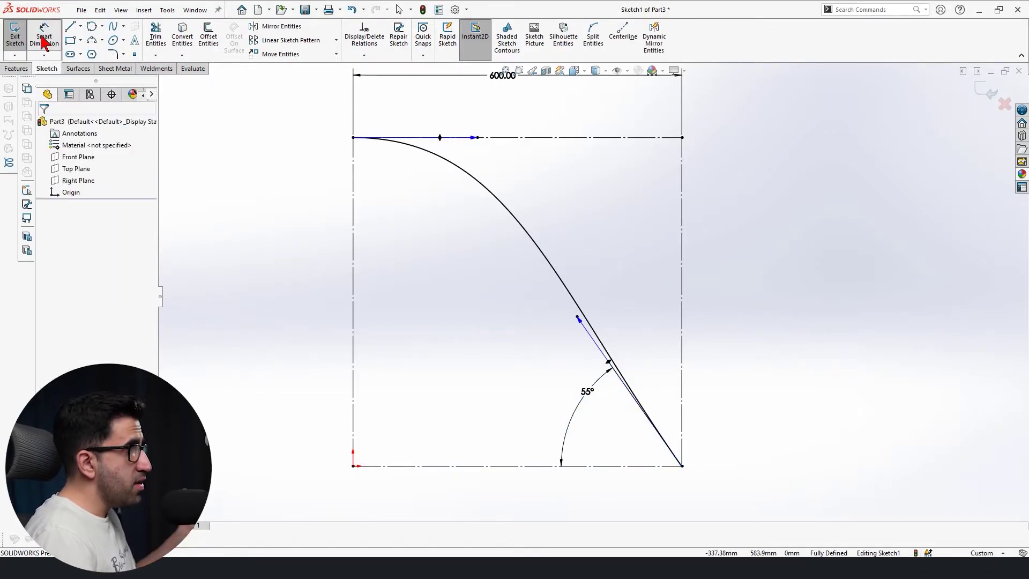
left_click(473, 138)
left_click(516, 109)
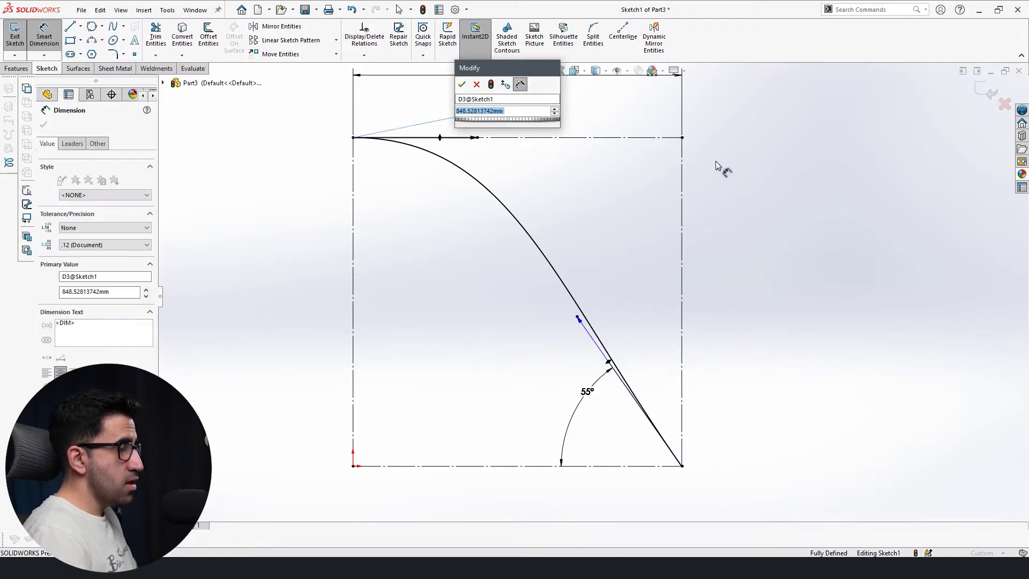
type("650")
key("Return")
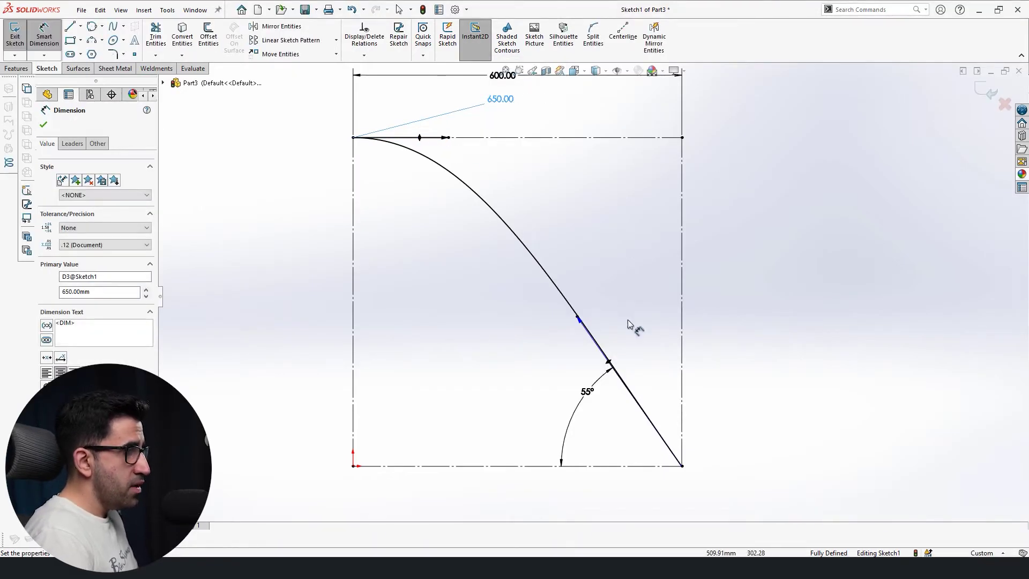
left_click(582, 324)
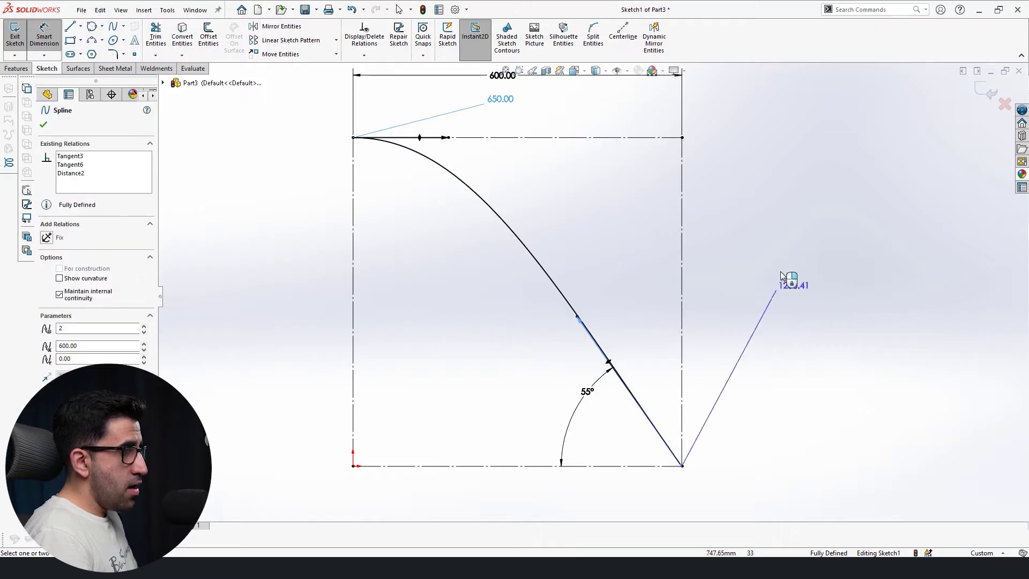
left_click(786, 276)
type("500")
key("Return")
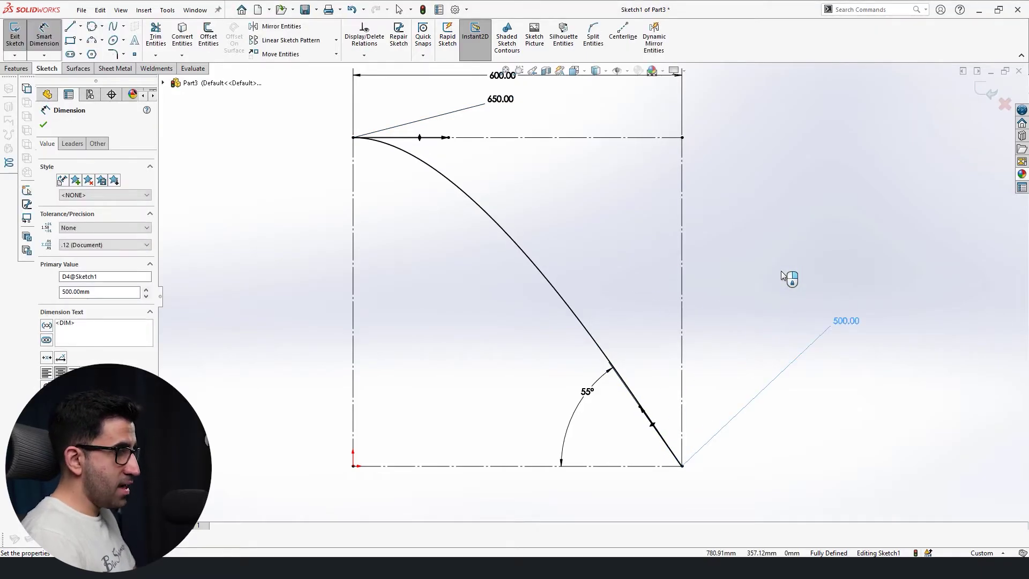
key("Escape")
key("f")
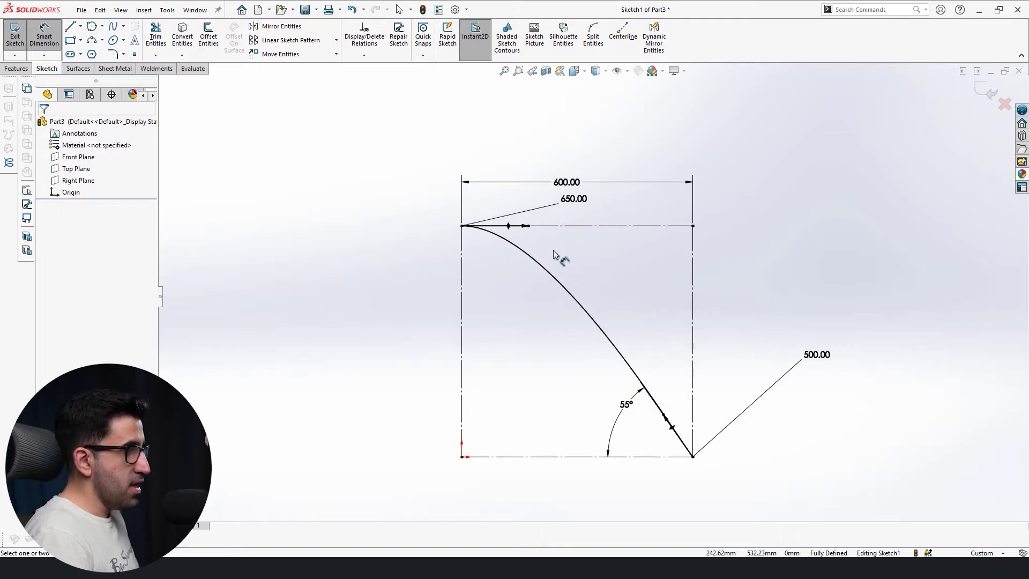
mouse_move(555, 254)
middle_mouse_down()
mouse_move(606, 285)
mouse_move(568, 289)
middle_mouse_up()
left_click(70, 69)
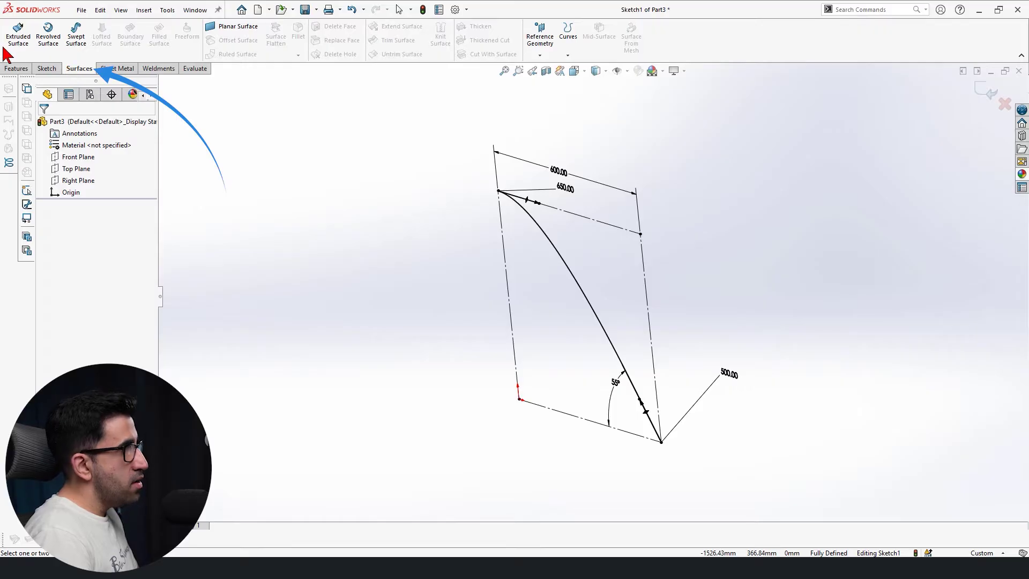
Extrude the arch as a 100 mm Blind surface starting at a 600 mm offset.
left_click(18, 33)
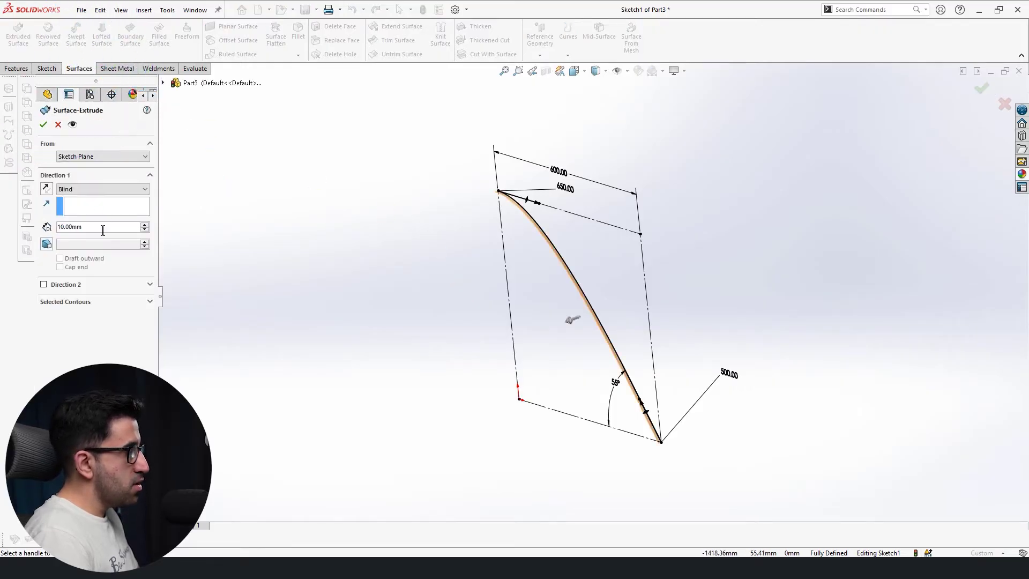
double_click(103, 230)
type("100")
key("Return")
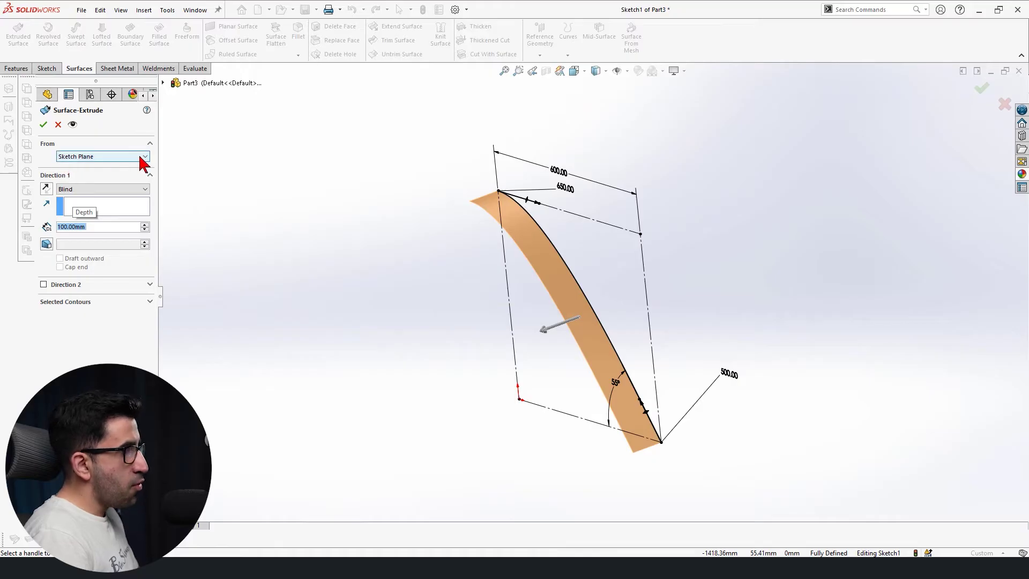
left_click(85, 159)
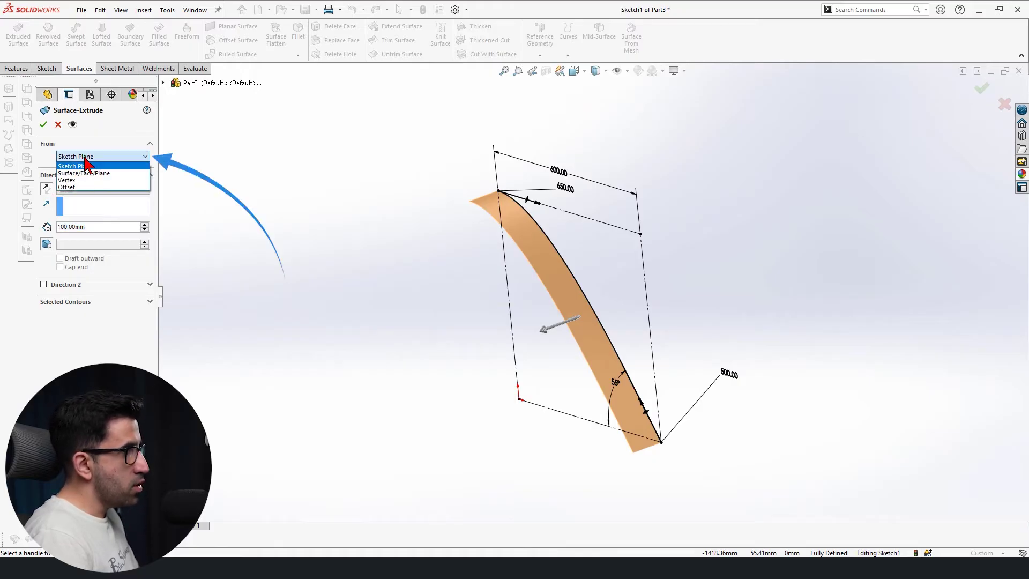
left_click(80, 187)
type("600")
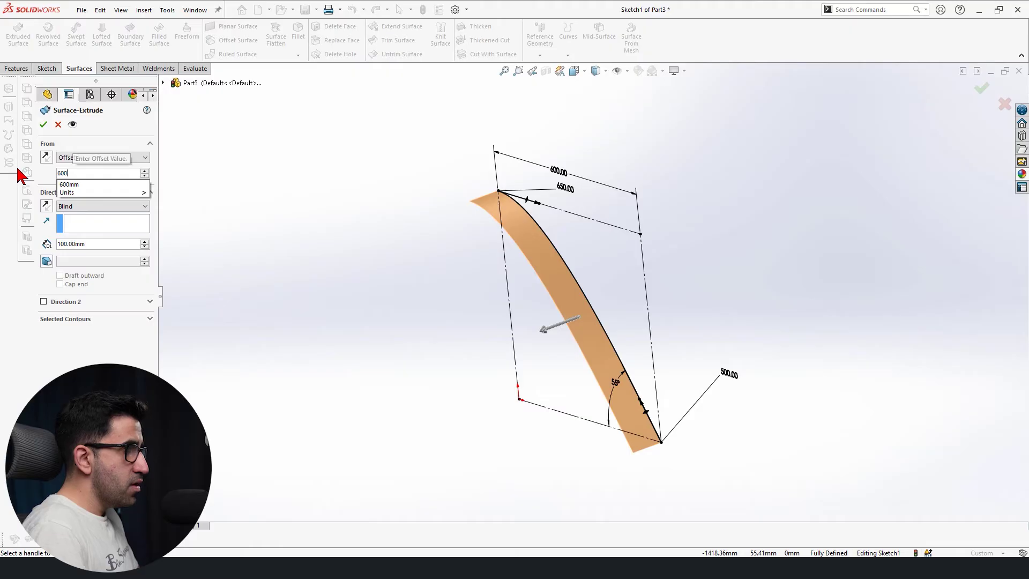
key("Return")
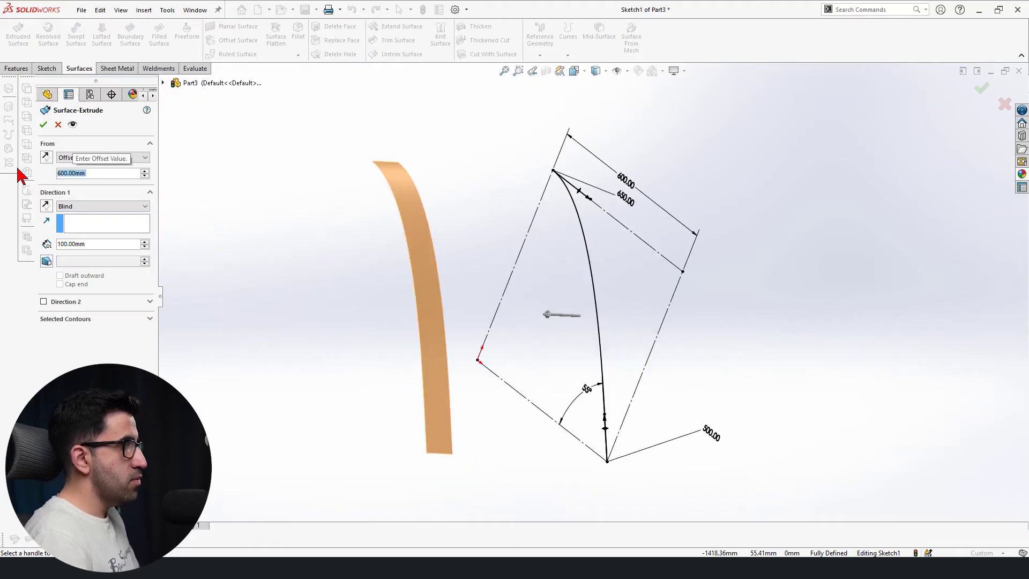
left_click(44, 125)
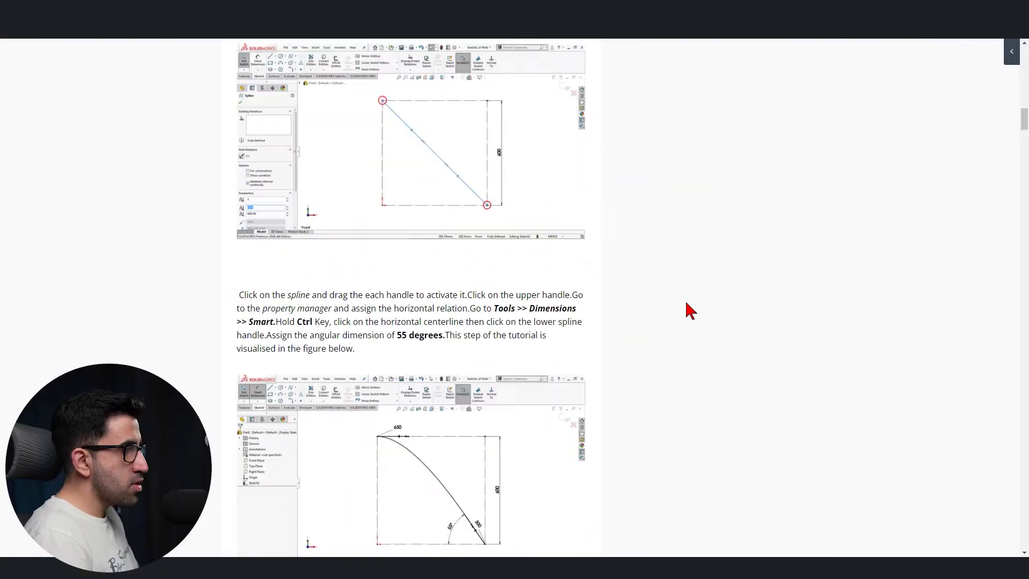
Scroll the tutorial past the Surface Extrude figure to the Right Plane sketch step.
scroll(685, 317, "down", 6)
scroll(685, 323, "down", 6)
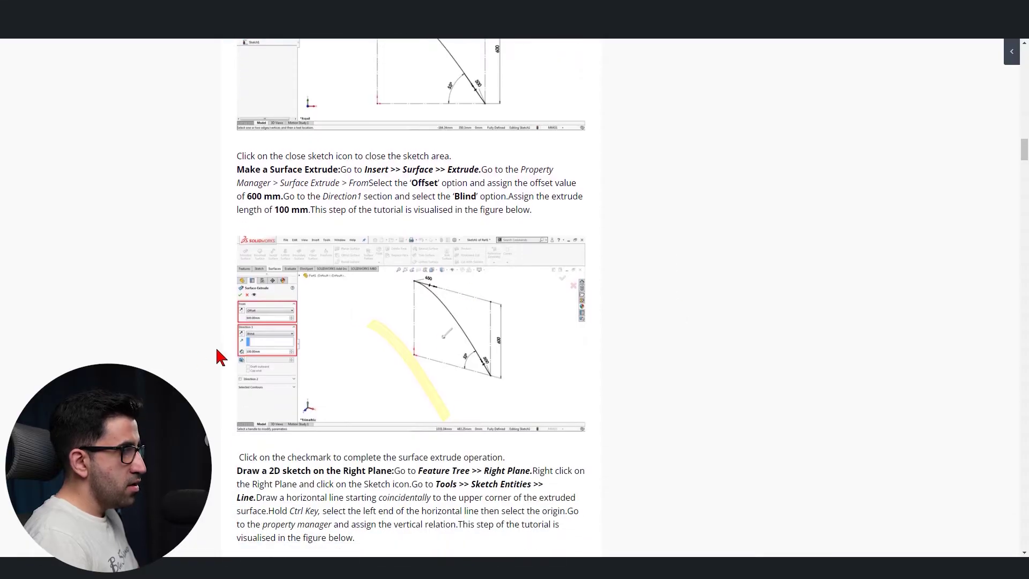
scroll(299, 317, "down", 7)
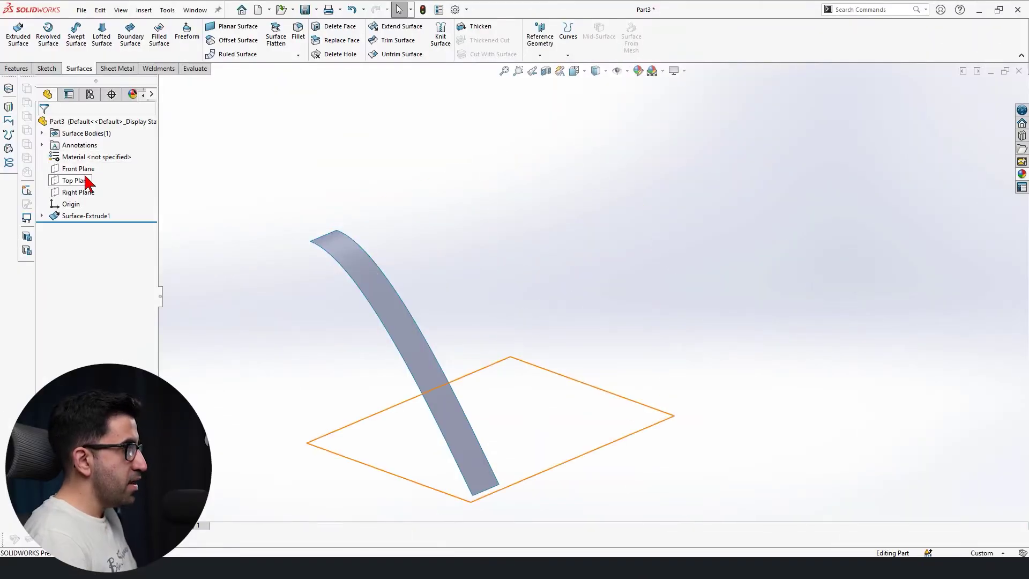
On the Right Plane, sketch a horizontal line from the strip's top, its end vertical to the origin.
left_click(78, 192)
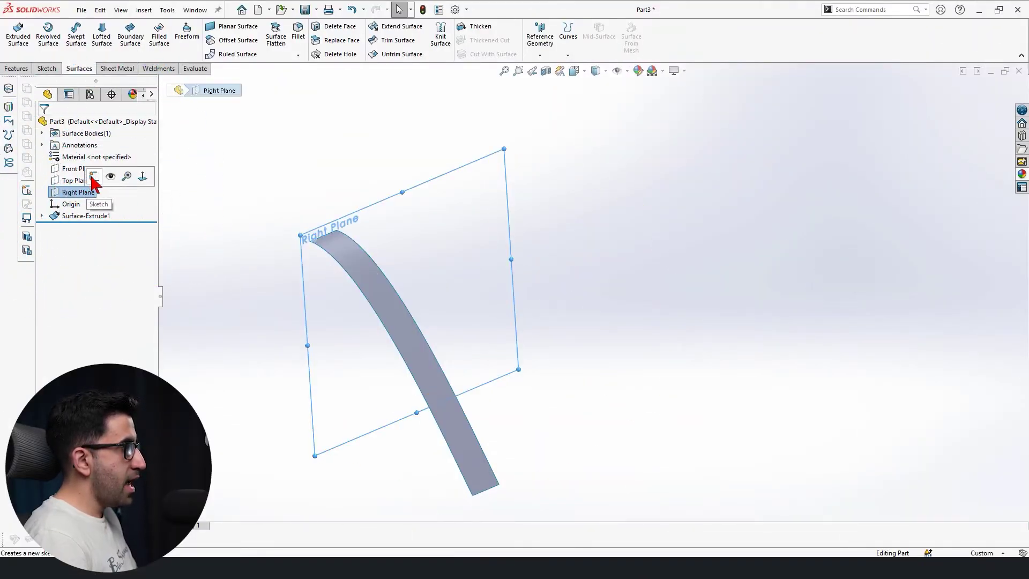
left_click(95, 177)
key("space")
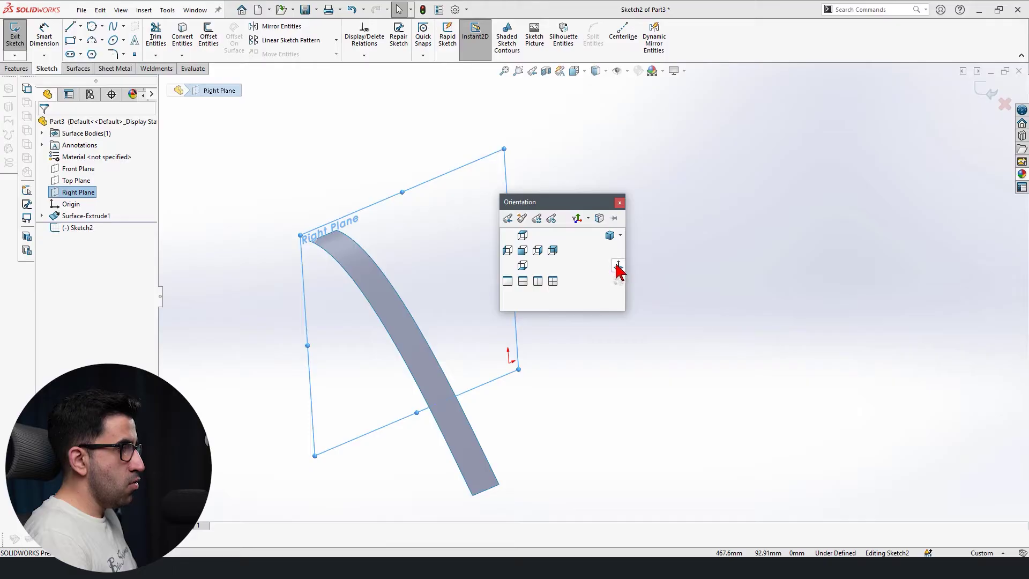
left_click(617, 269)
key("l")
scroll(595, 294, "up", 3)
scroll(539, 220, "down", 2)
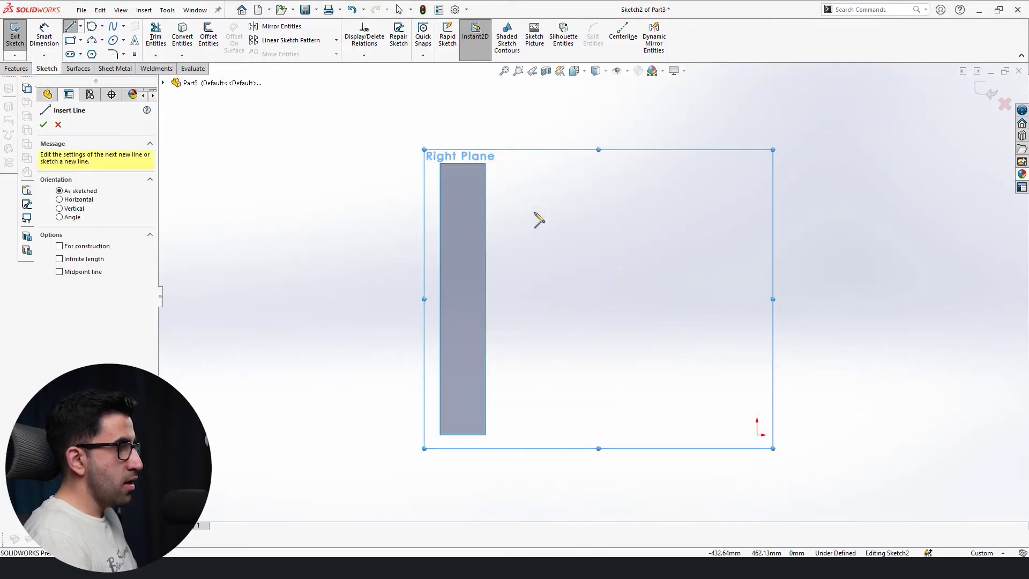
left_click(485, 163)
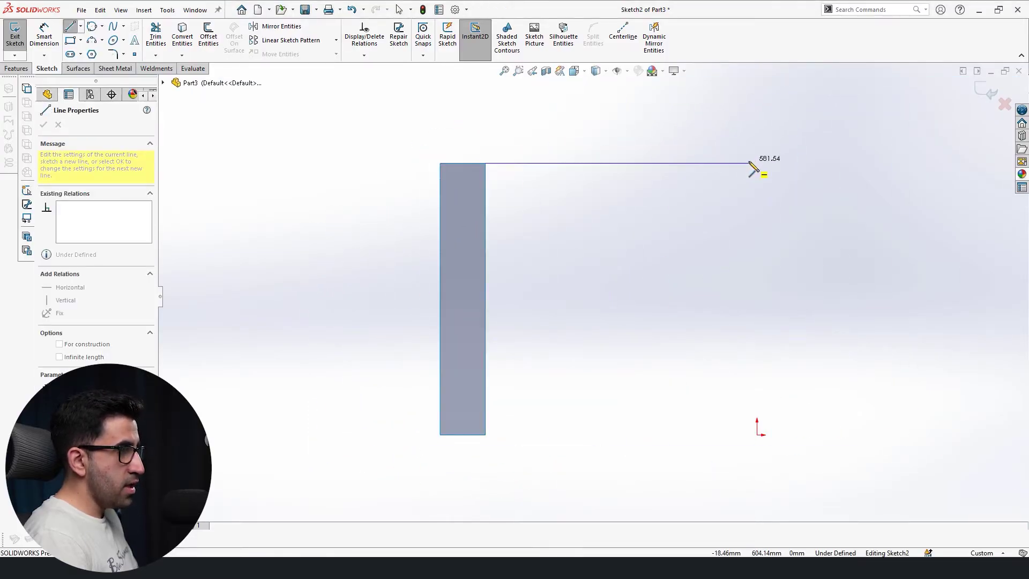
left_click(757, 164)
key("Escape")
left_click(757, 435)
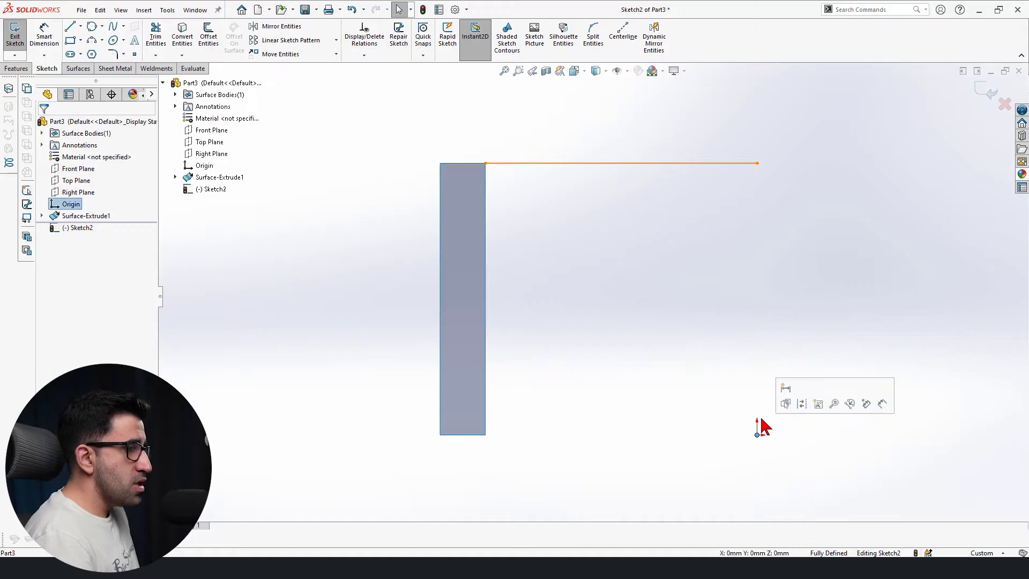
left_click(757, 163)
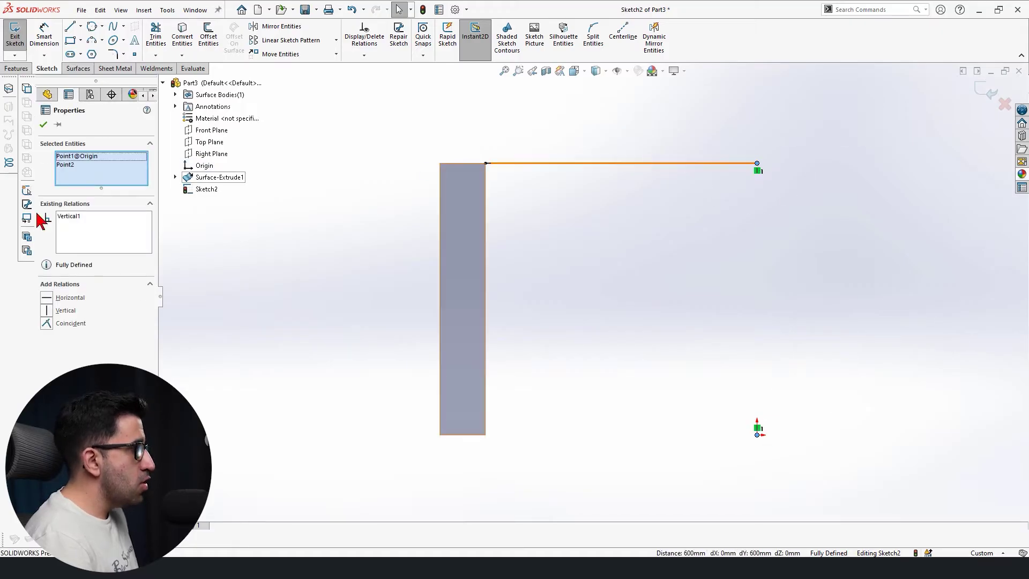
left_click(353, 362)
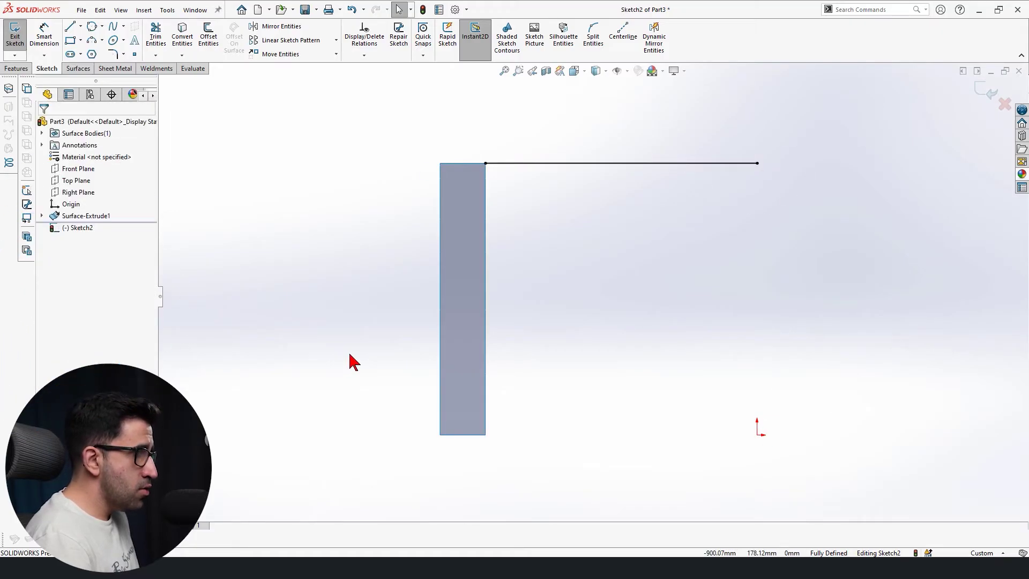
mouse_move(367, 355)
middle_mouse_down()
mouse_move(425, 325)
mouse_move(177, 183)
middle_mouse_up()
Extrude the line as a flipped 100 mm surface strip and inspect the L shape.
left_click(79, 68)
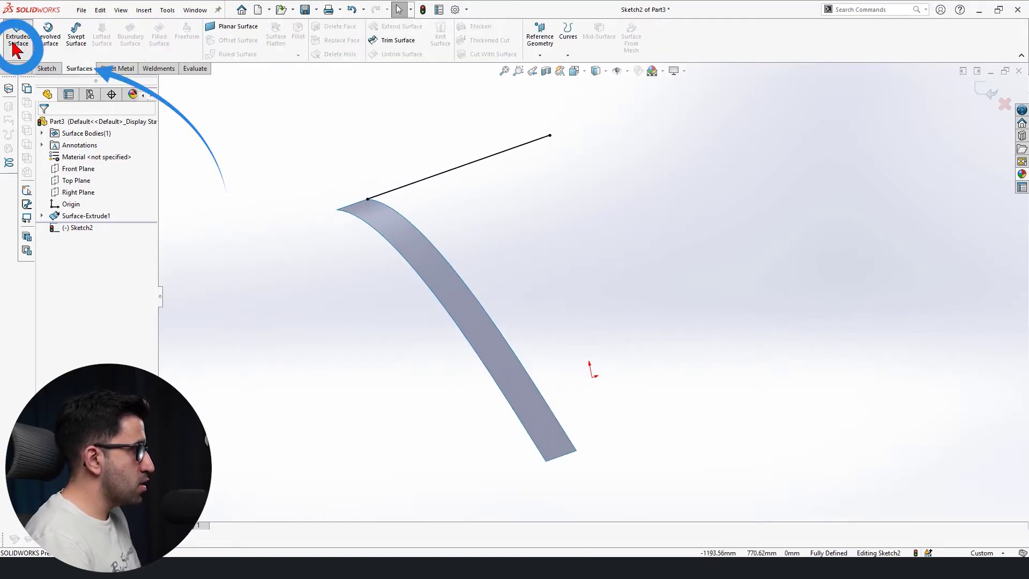
left_click(18, 34)
middle_click_drag(370, 243, 466, 259)
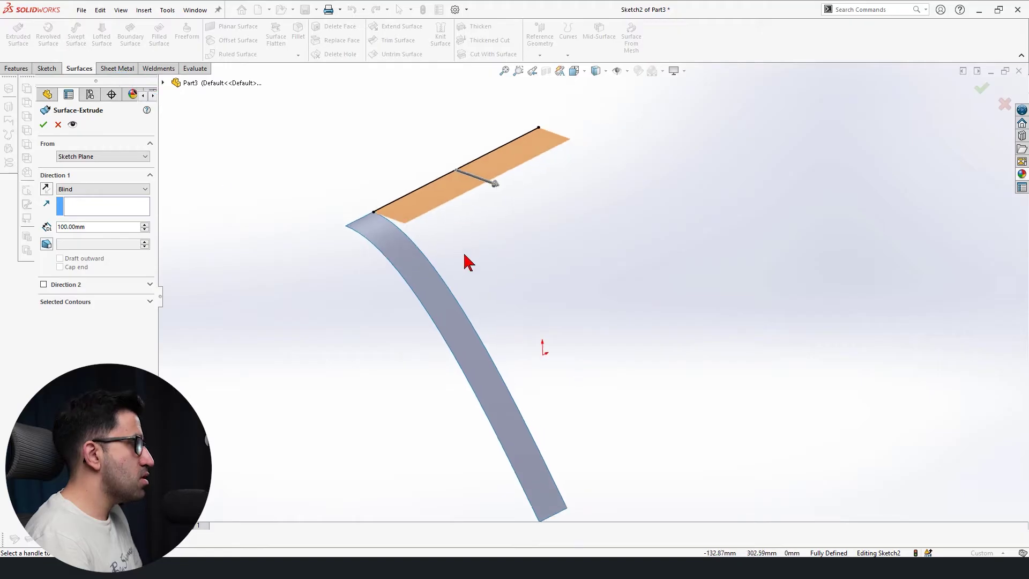
left_click(45, 189)
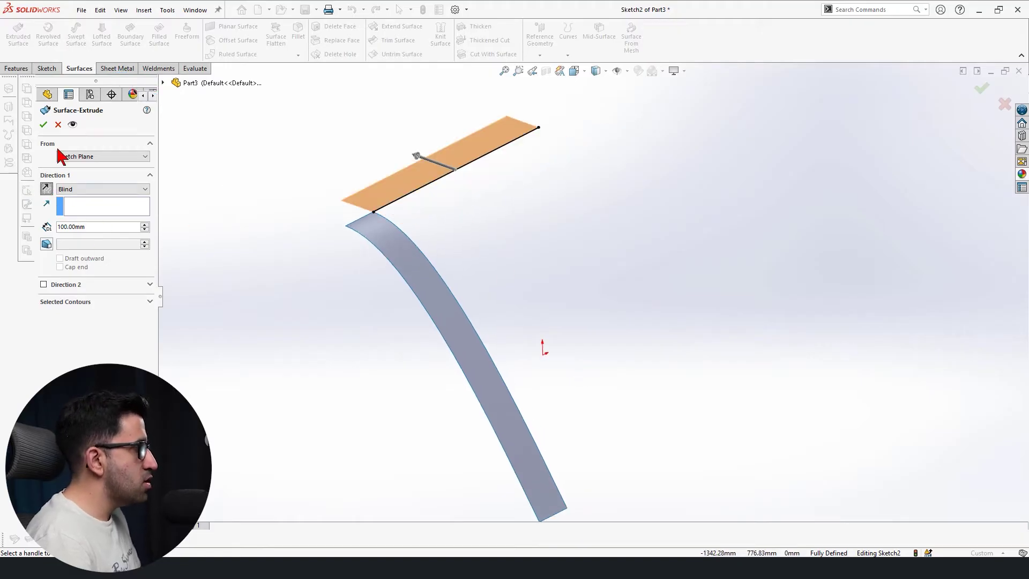
left_click(44, 124)
middle_click_drag(504, 145, 589, 383)
key("Left")
key("Right")
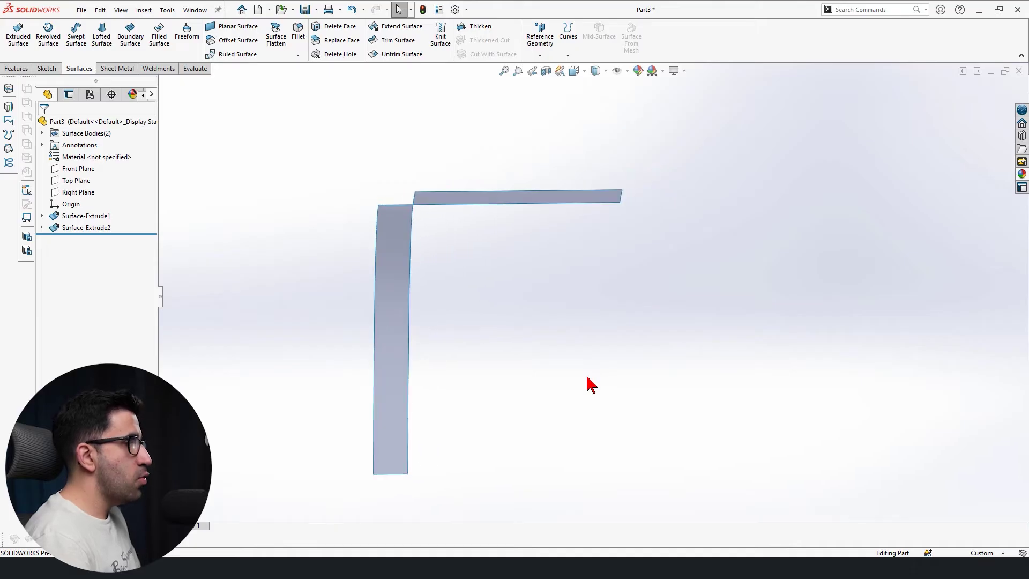
key("Up")
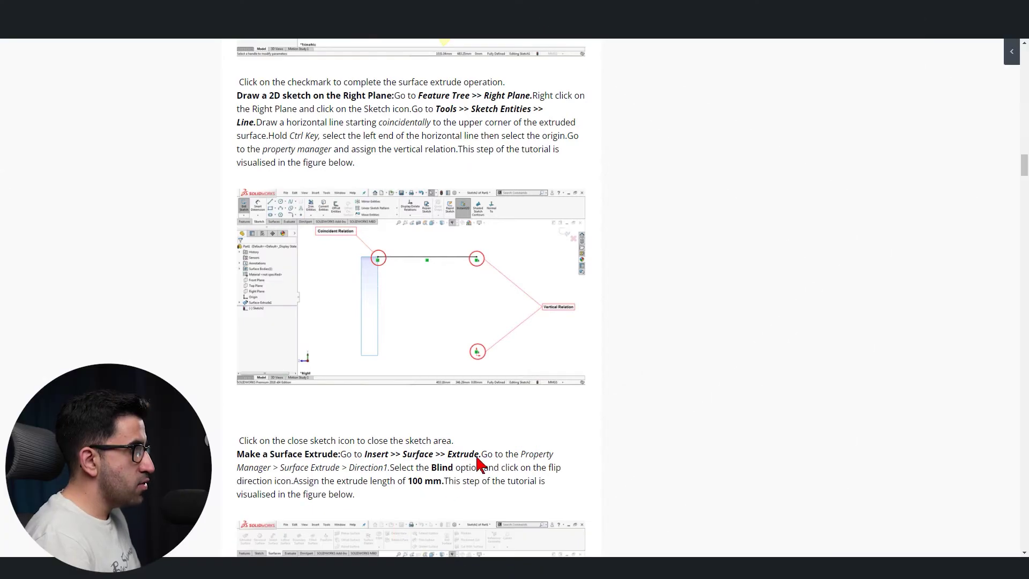
Scroll to the reference plane and mirror steps and enlarge the tutorial page.
scroll(611, 292, "down", 13)
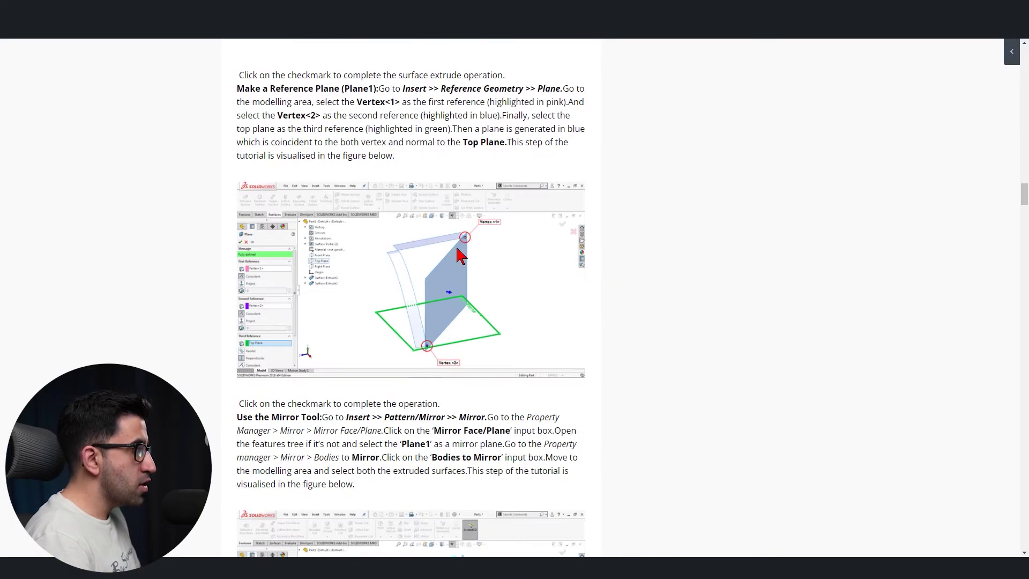
key("ctrl+plus")
key("ctrl+plus")
key("ctrl+plus")
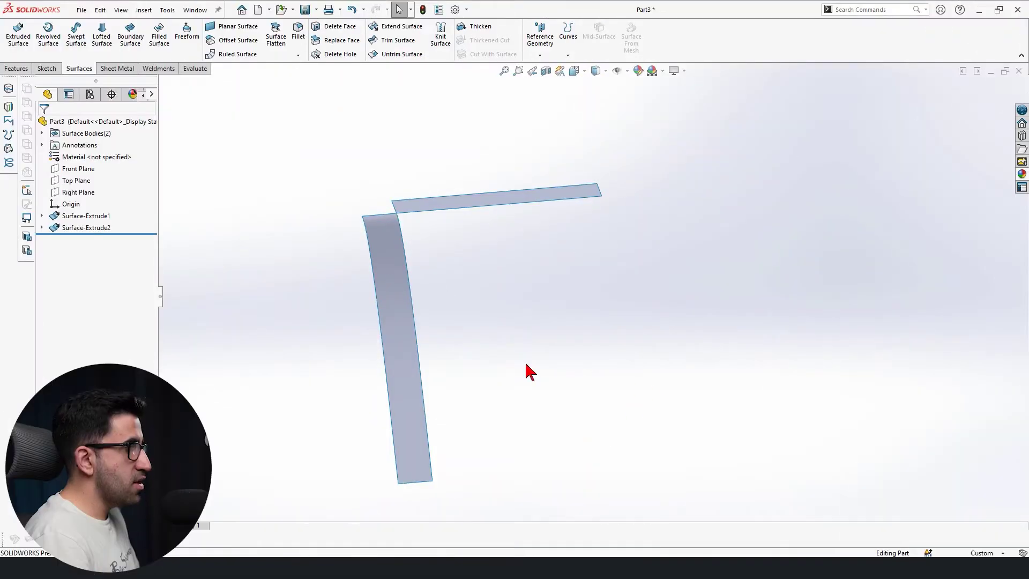
Create Plane4 perpendicular to the Top Plane through the top strip's outer corner and the leg's bottom corner.
left_click(77, 169)
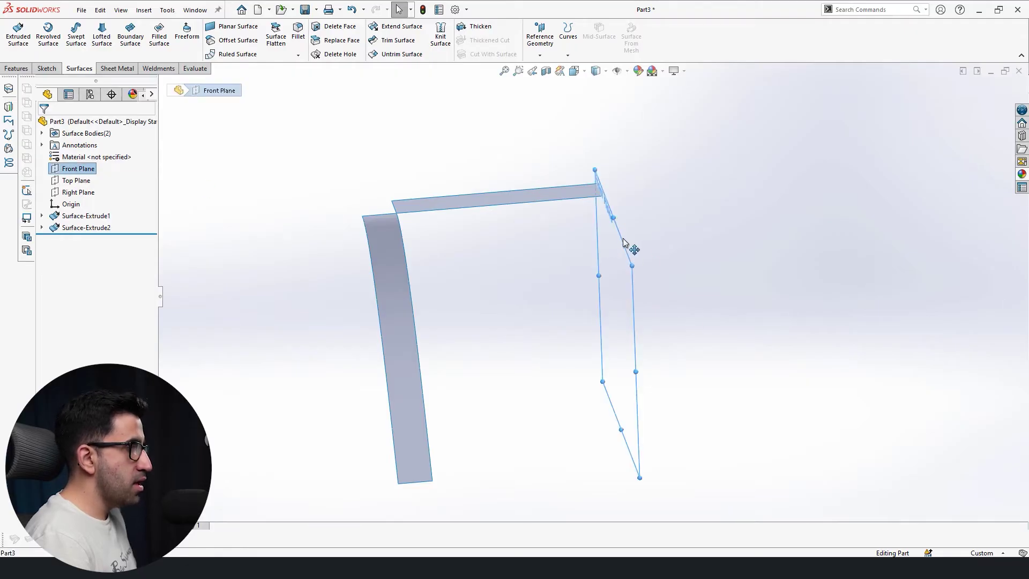
key("Escape")
left_click(76, 181)
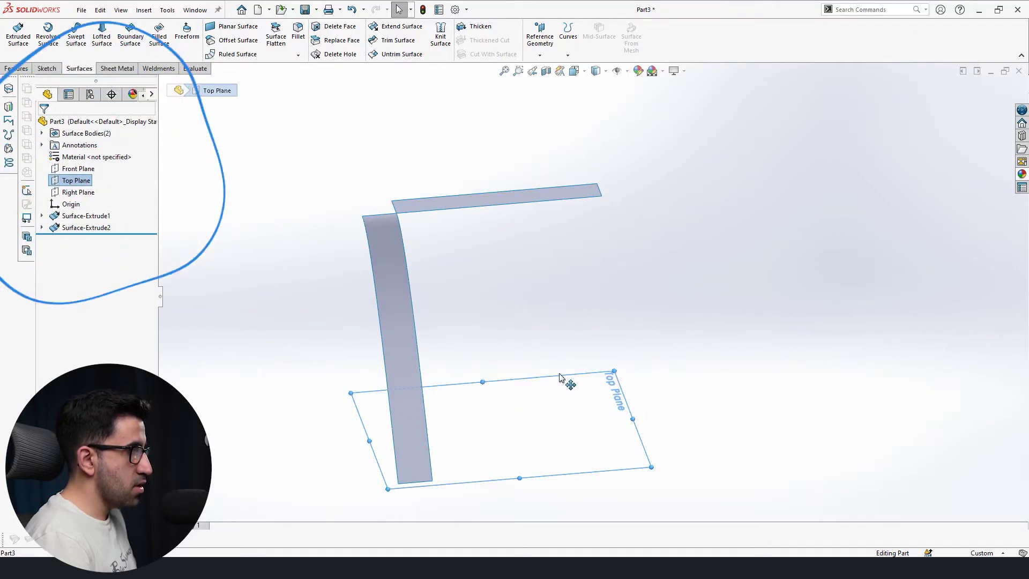
left_click_drag(559, 377, 557, 378, "ctrl")
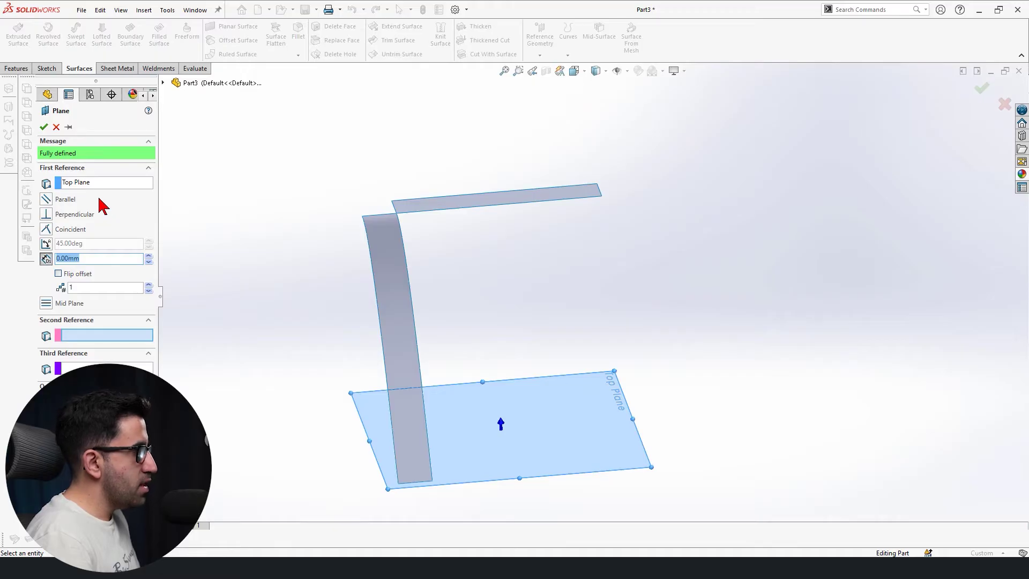
left_click(47, 215)
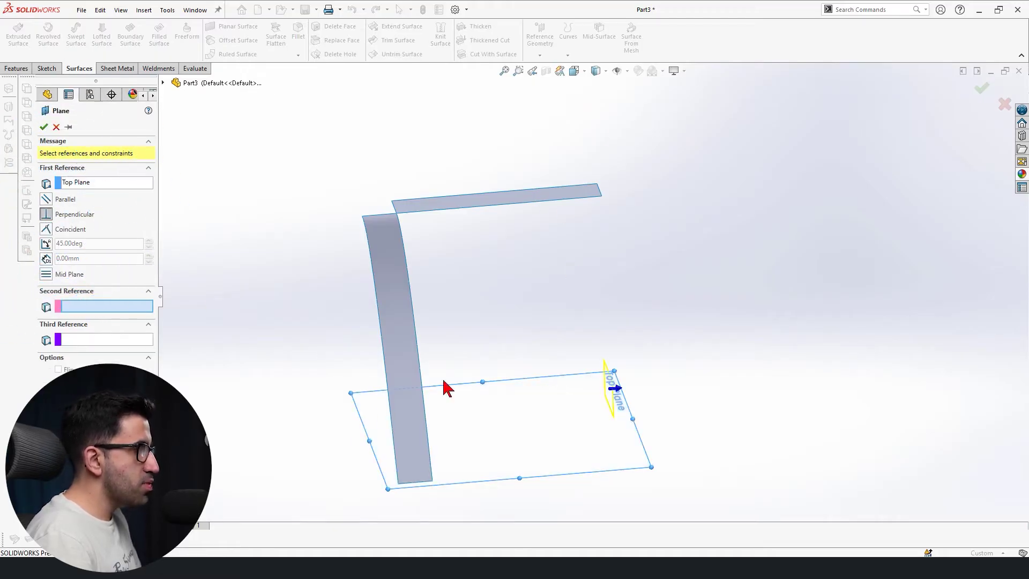
left_click(602, 197)
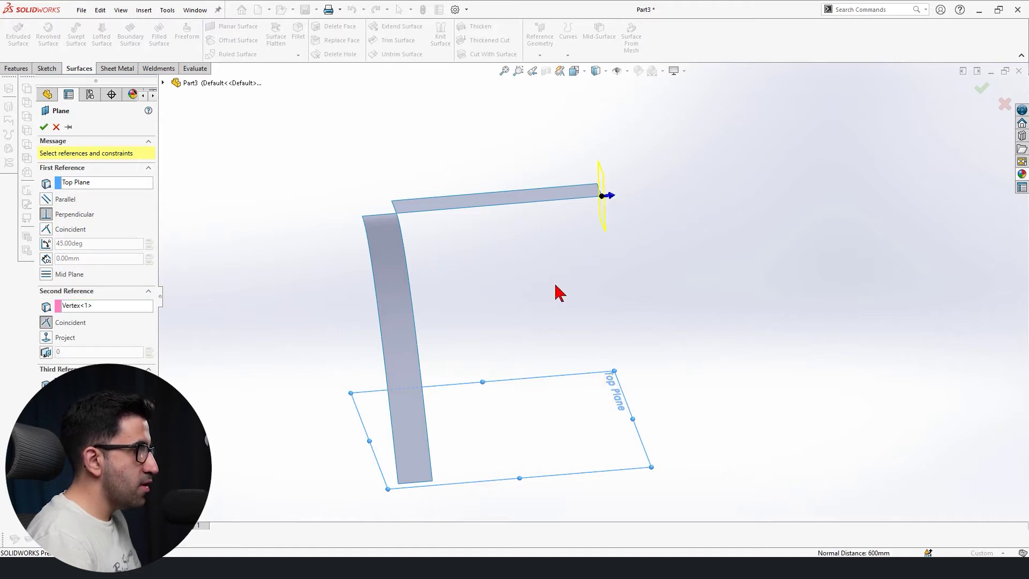
left_click(433, 481)
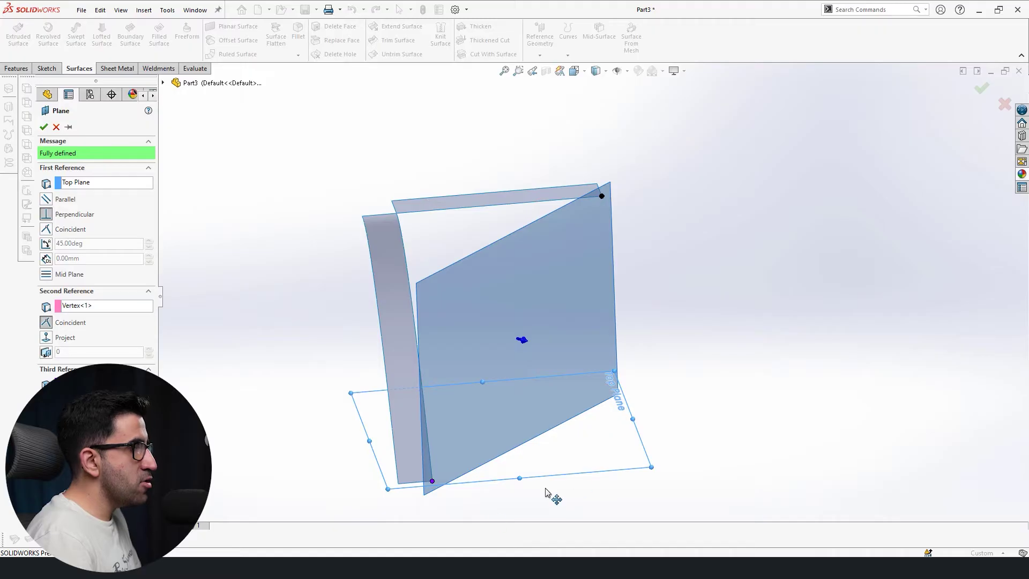
middle_click_drag(502, 451, 469, 408)
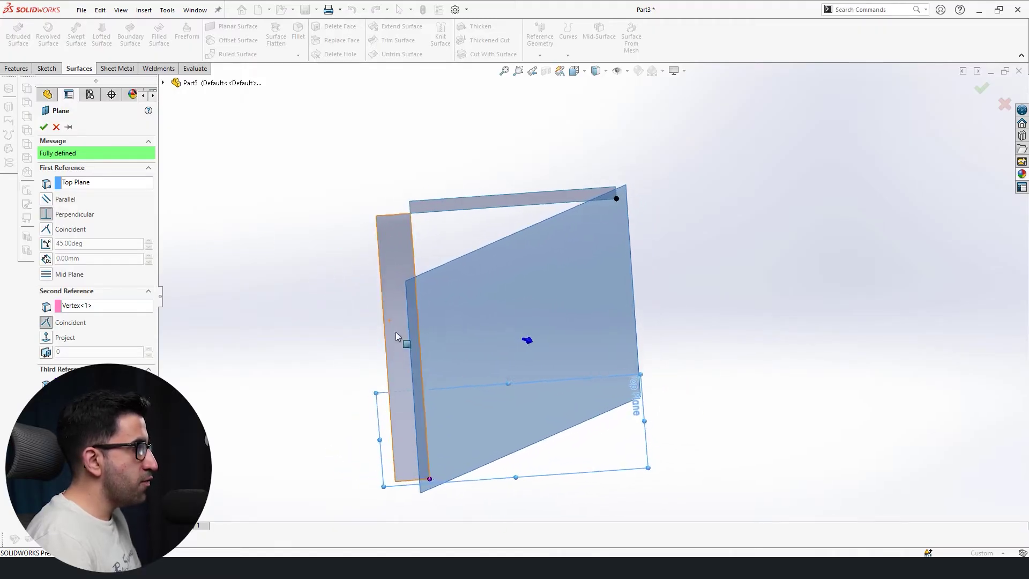
left_click(45, 125)
middle_click_drag(282, 301, 287, 301)
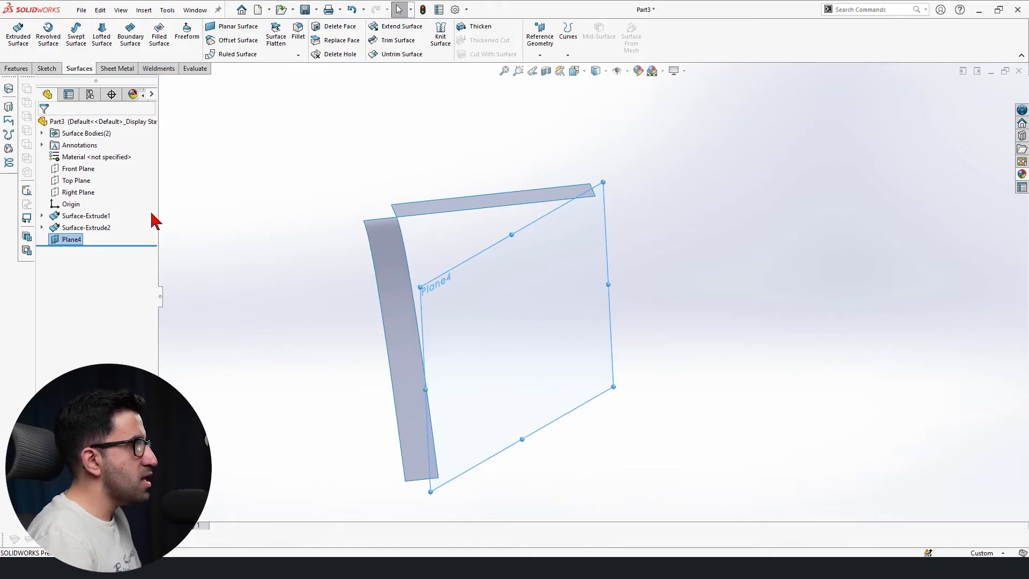
Mirror the top strip and curved leg strip as whole bodies across Plane4.
left_click(20, 71)
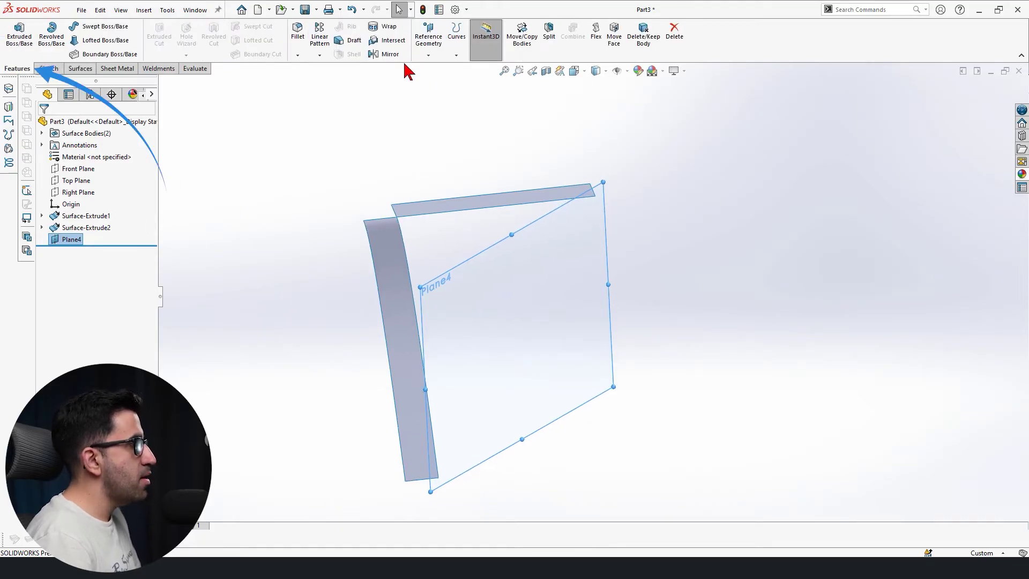
left_click(386, 54)
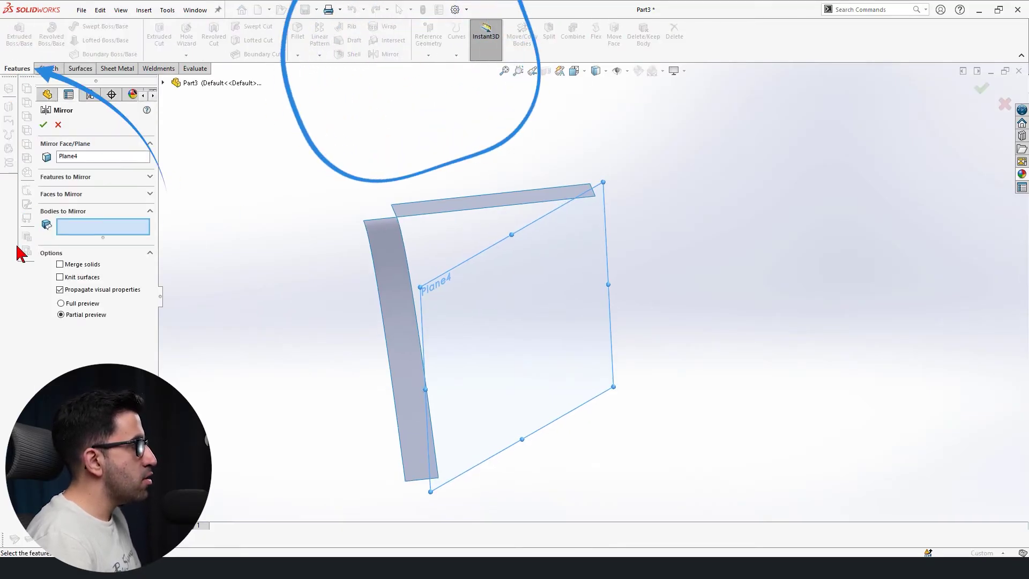
left_click(70, 177)
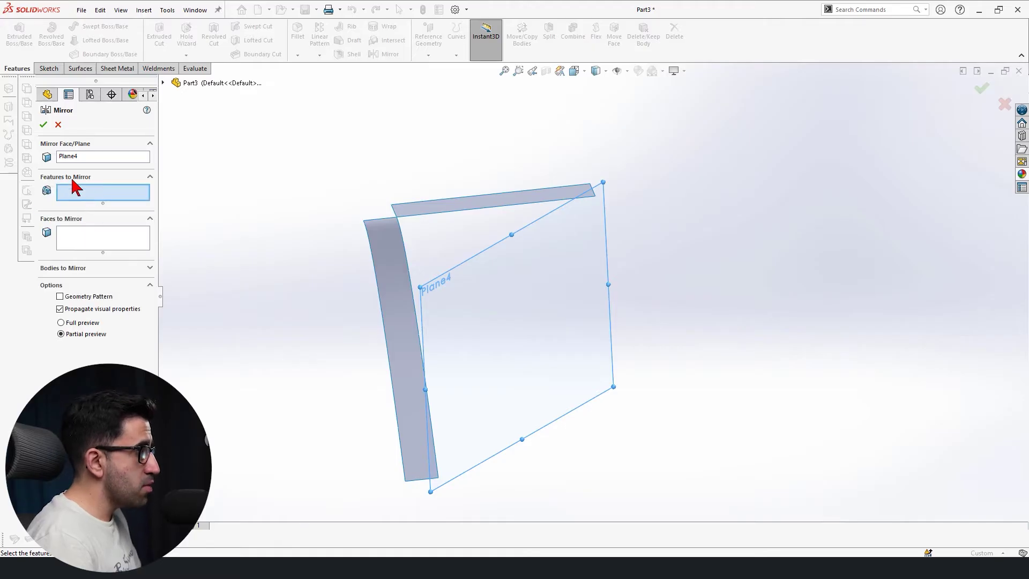
left_click(65, 269)
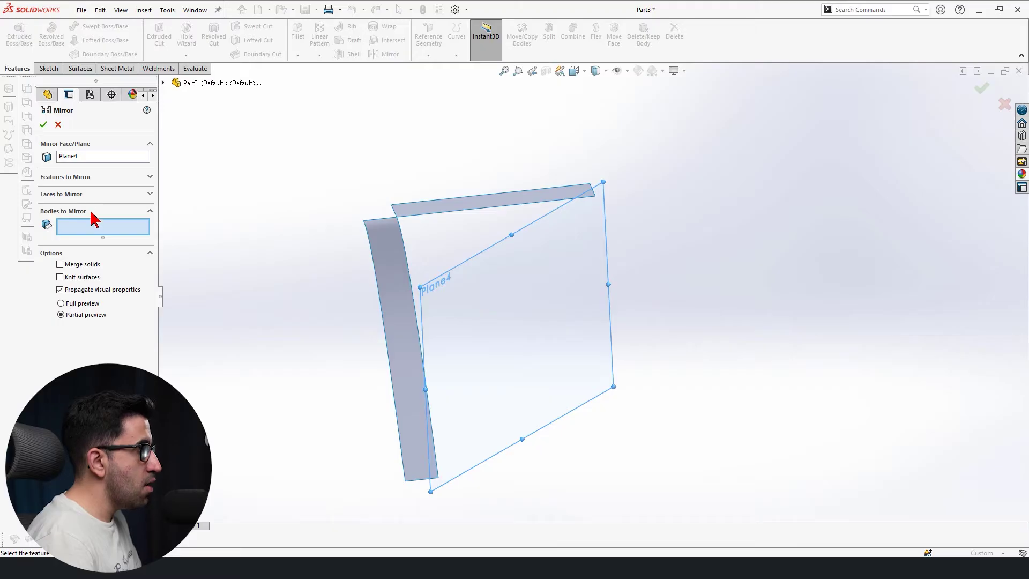
left_click(475, 203)
left_click(399, 248)
key("Return")
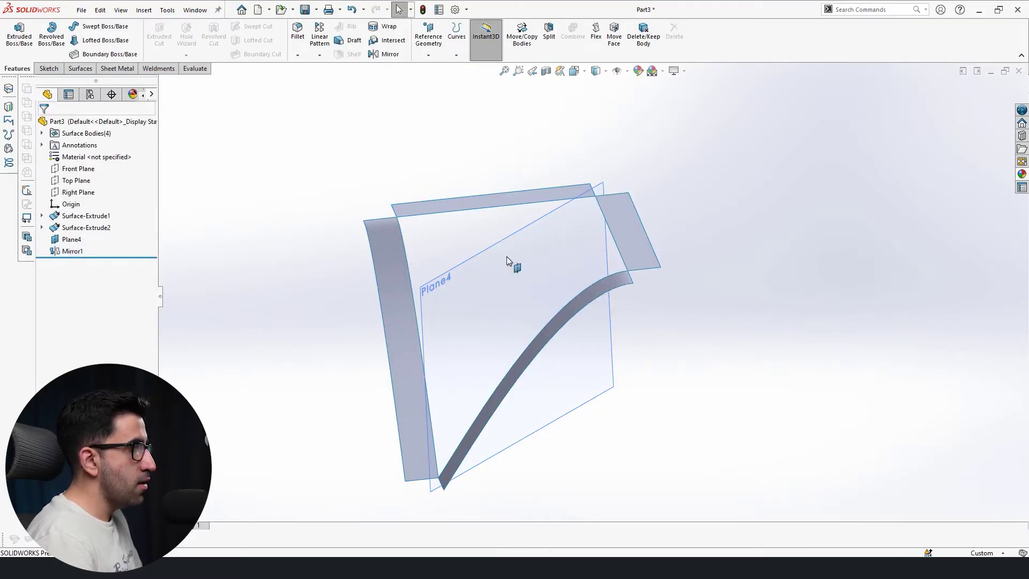
Hide Plane4 to reveal the mirrored arch.
left_click(569, 241)
left_click(594, 224)
key("Left")
key("Left")
key("Left")
key("Left")
key("Left")
key("Left")
key("Left")
key("Left")
key("Left")
key("Left")
key("Left")
key("Left")
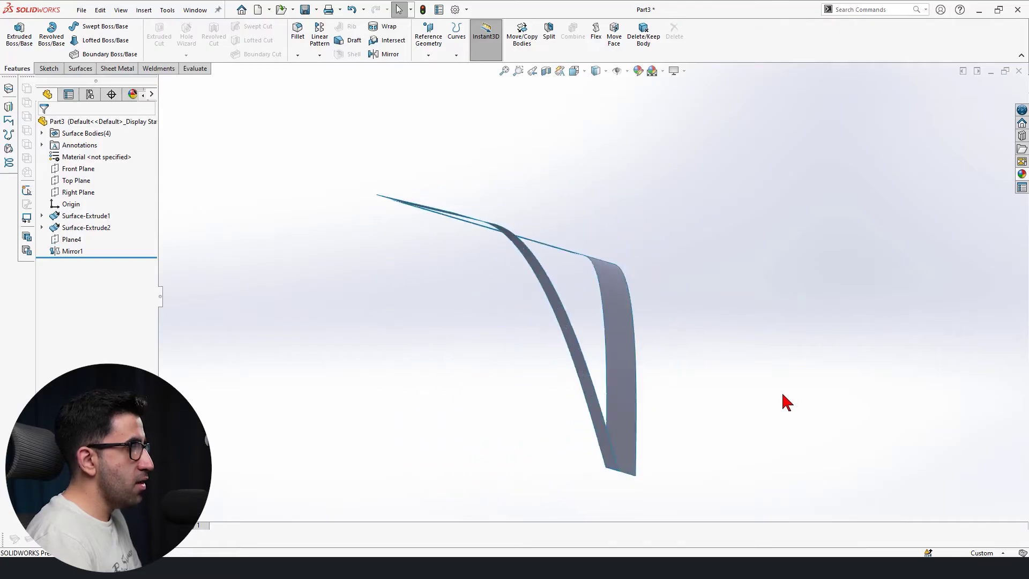
Scroll the tutorial to the Boundary Surface Direction 1 and Direction 2 steps.
key("Up")
key("Up")
key("Up")
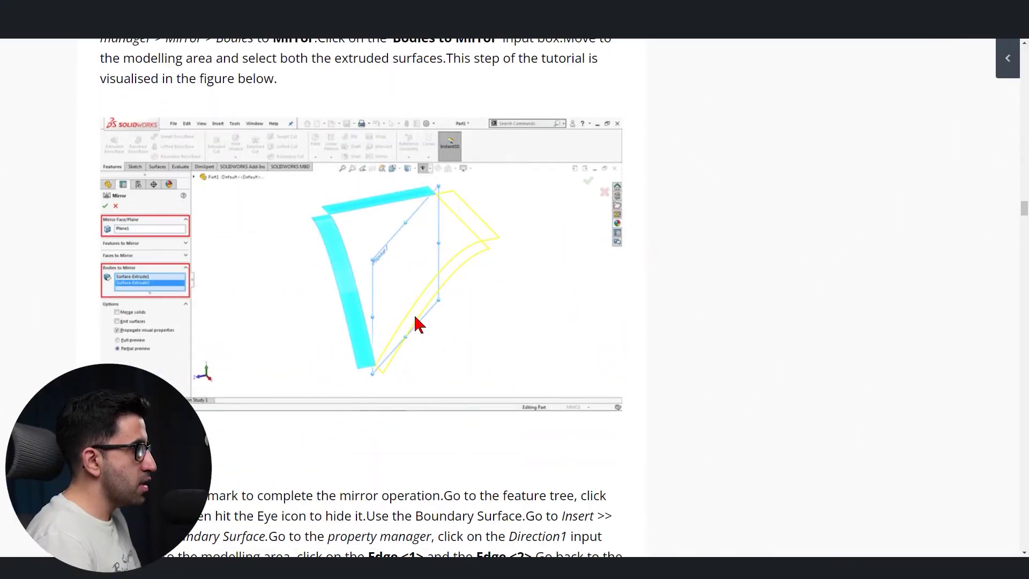
scroll(450, 316, "down", 12)
scroll(449, 316, "up", 4)
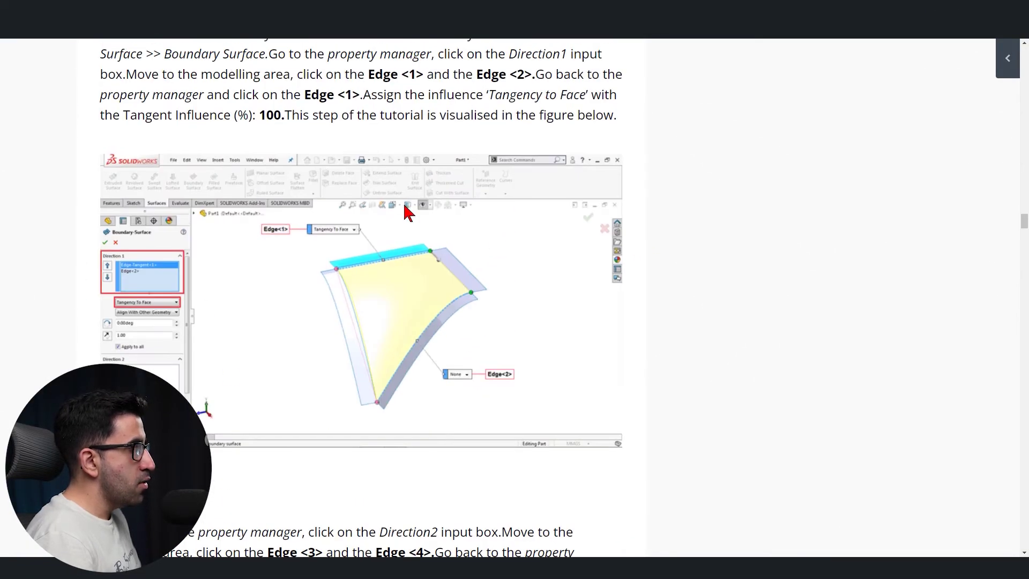
scroll(338, 259, "down", 8)
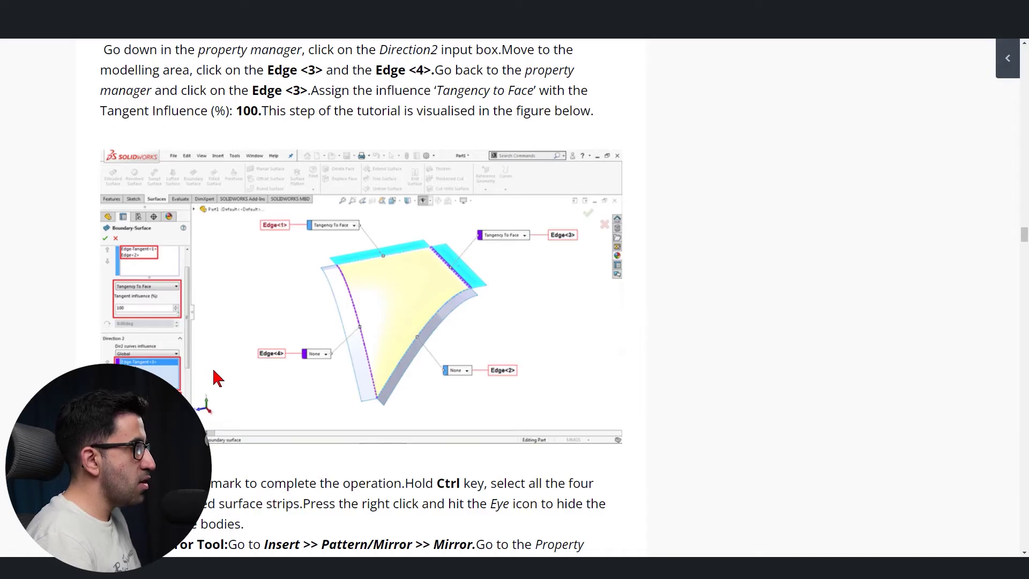
scroll(312, 398, "up", 6)
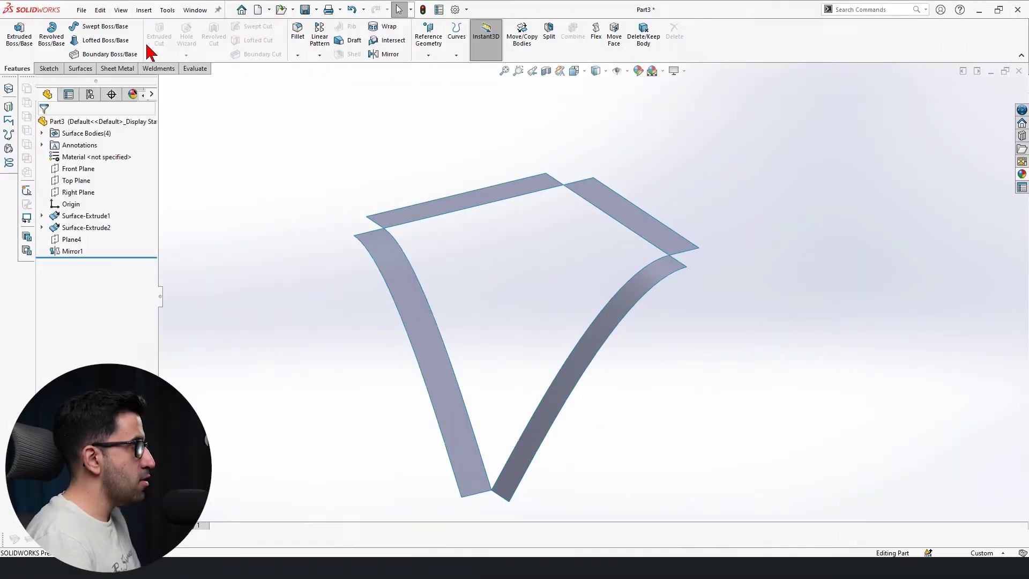
Start a Boundary Surface using the top strip's inner edge (Tangency To Face) and the mirrored leg's edge in Direction 1.
left_click(85, 68)
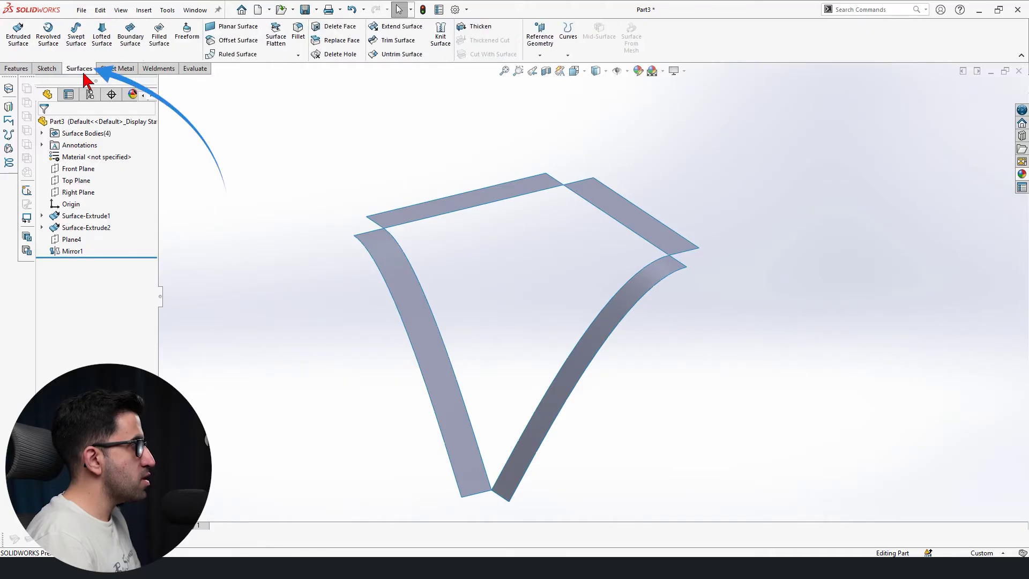
left_click(144, 35)
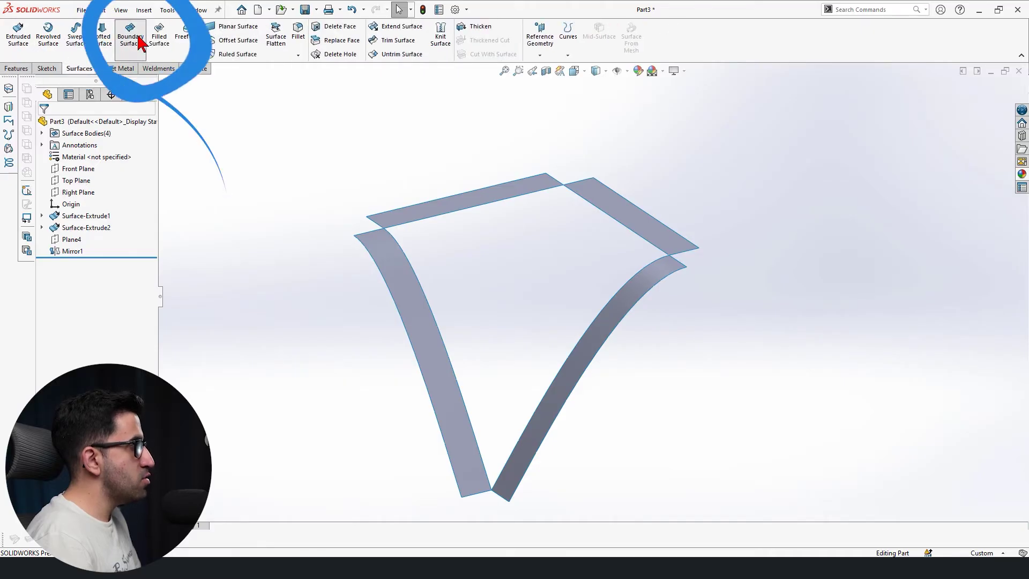
left_click(464, 213)
left_click(89, 209)
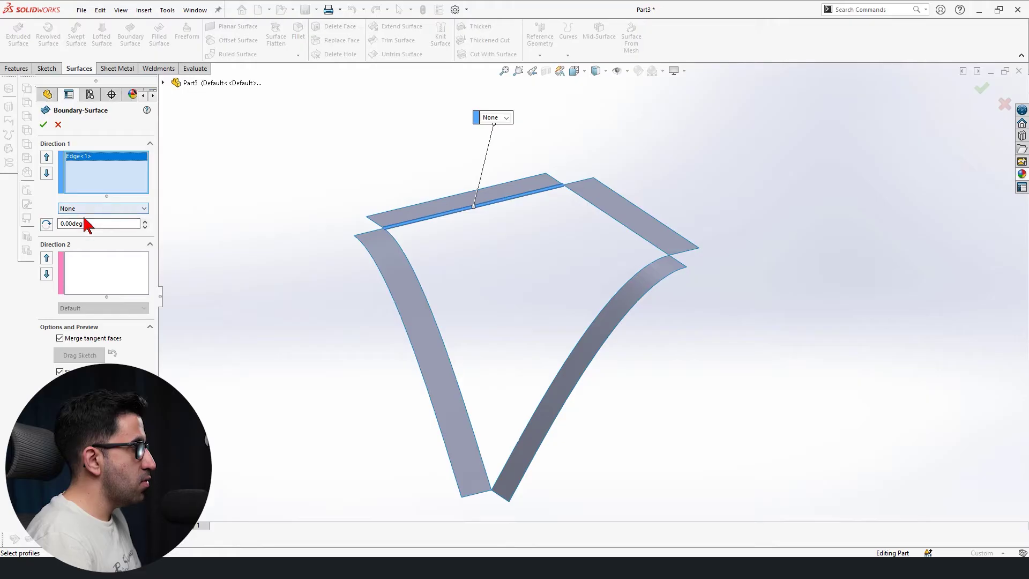
left_click(88, 234)
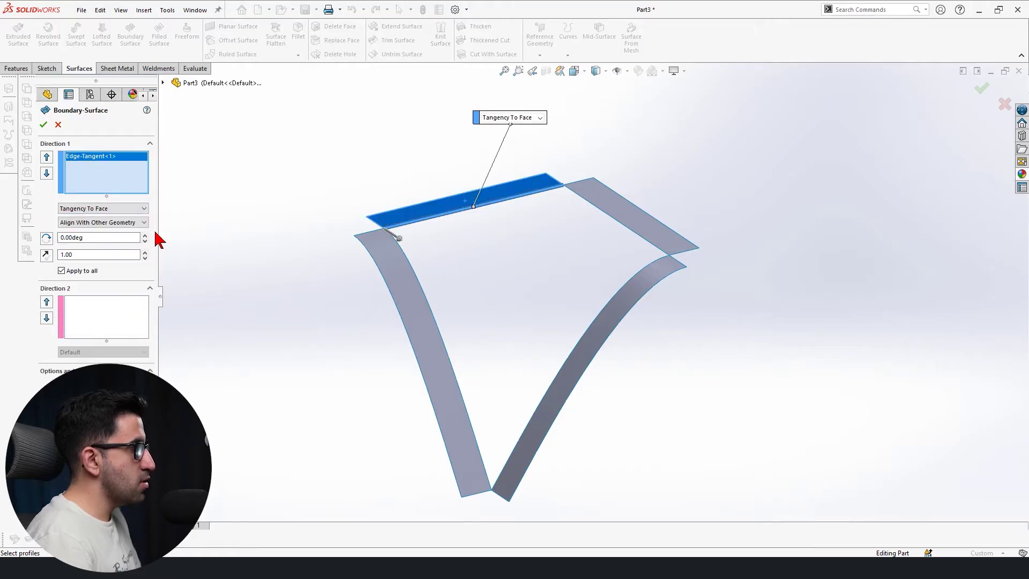
left_click(607, 301)
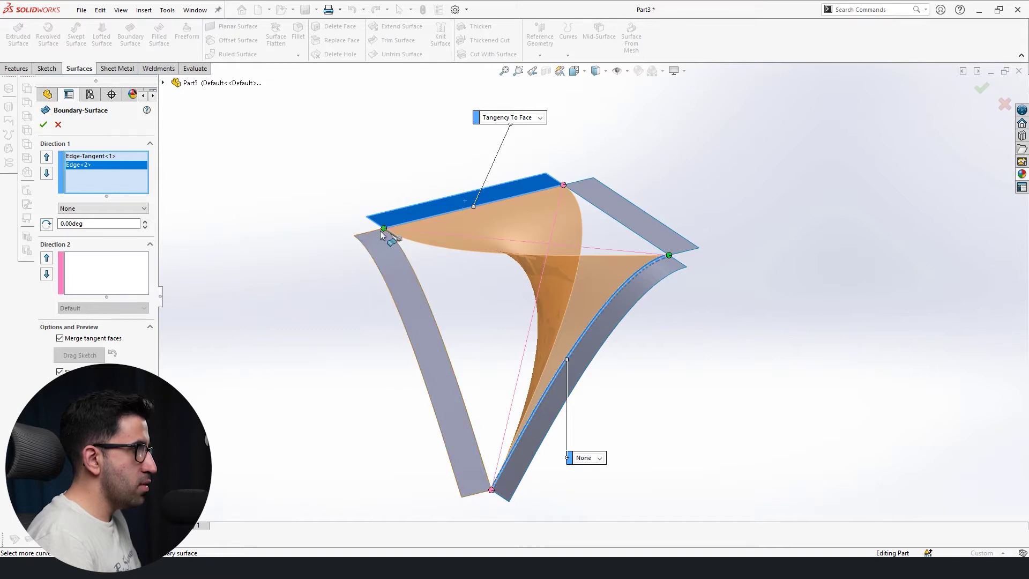
Add the upper-right edge to Direction 2 with Tangency To Face and tangent influence 1.
left_click(101, 264)
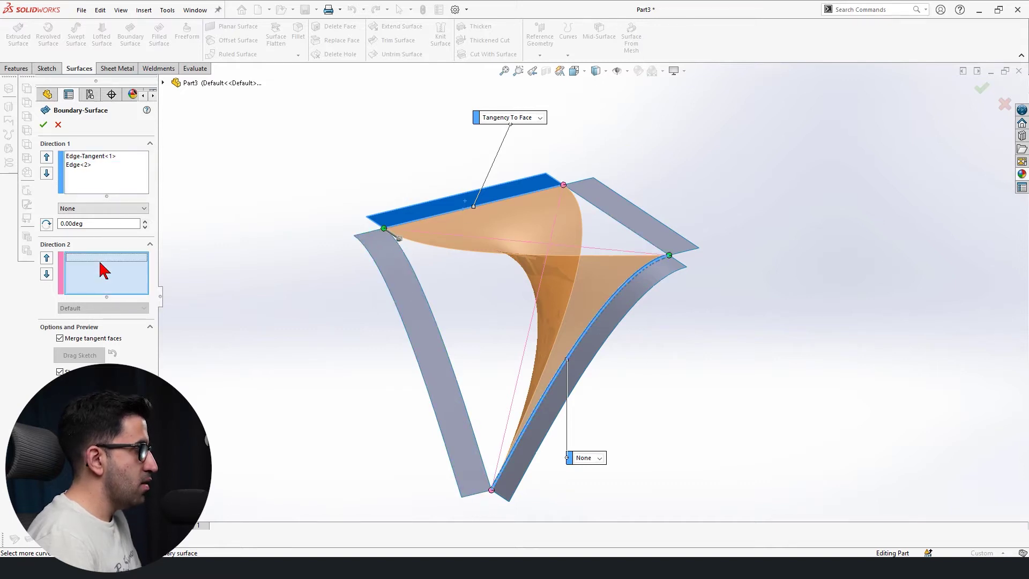
left_click(611, 220)
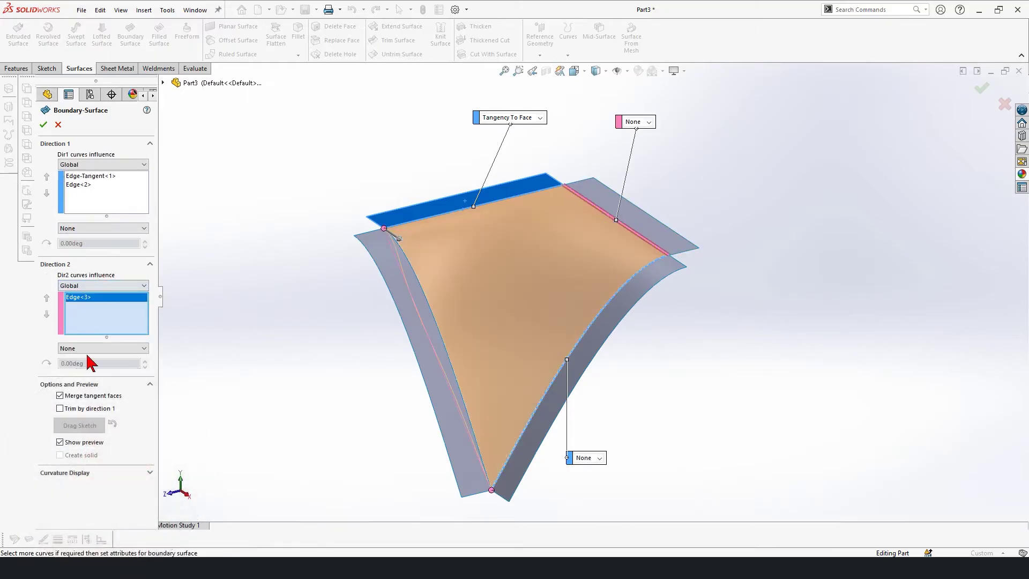
left_click(84, 349)
left_click(84, 371)
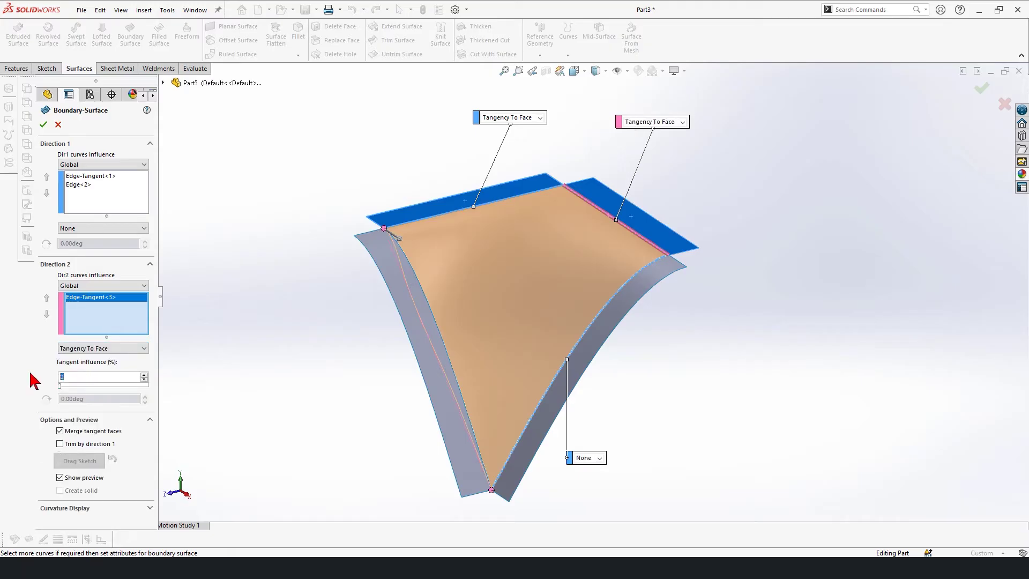
type("1")
left_click(91, 233)
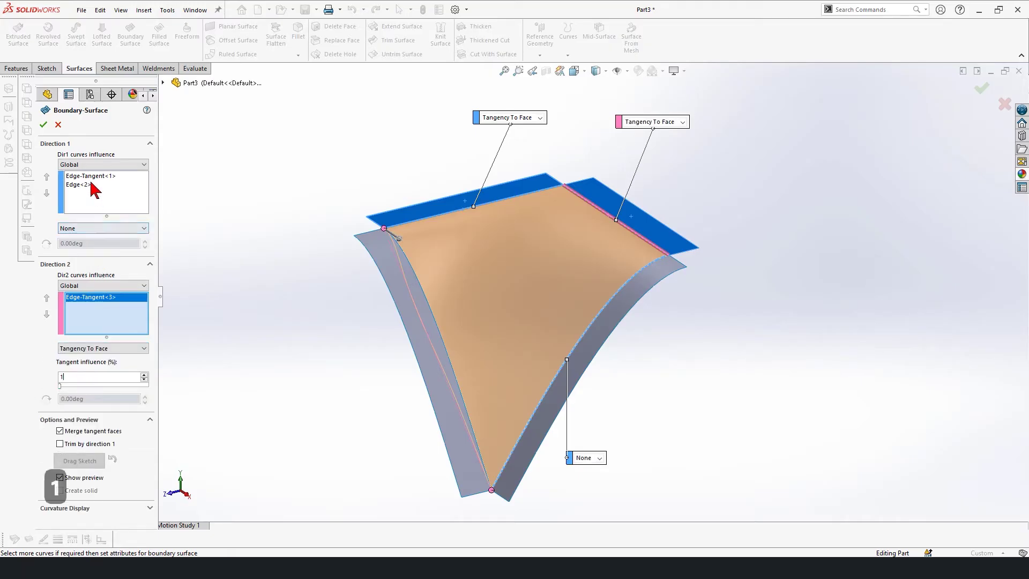
left_click(96, 190)
type("1")
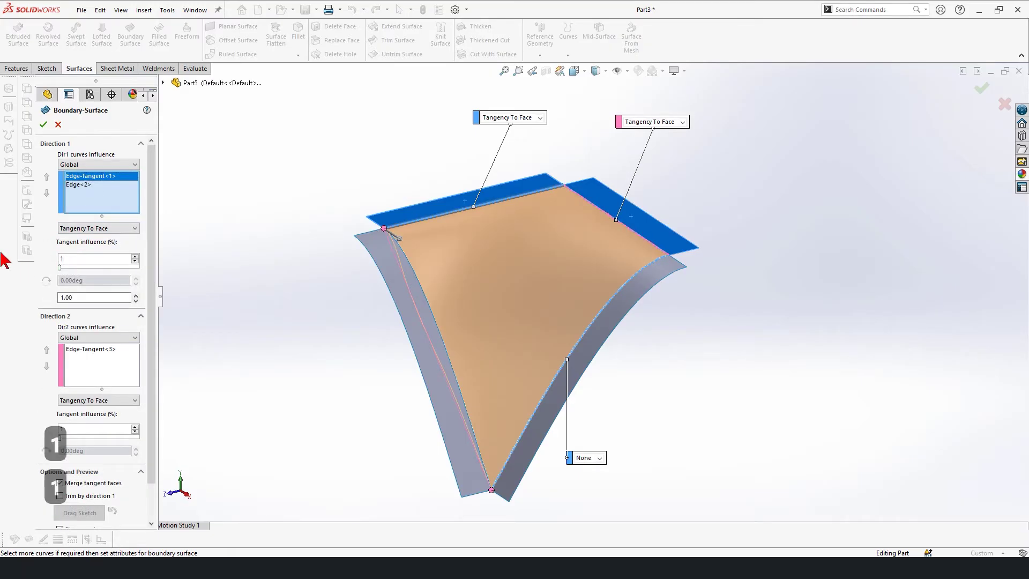
key("Return")
Set Edge-Tangent<1> in Direction 1 to tangent influence 1.
left_click(83, 184)
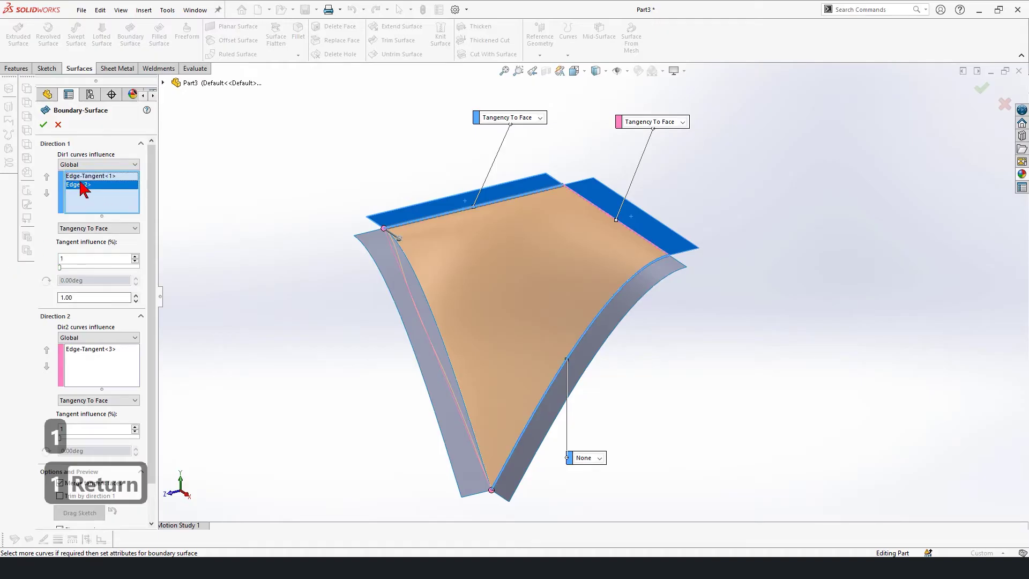
left_click(85, 176)
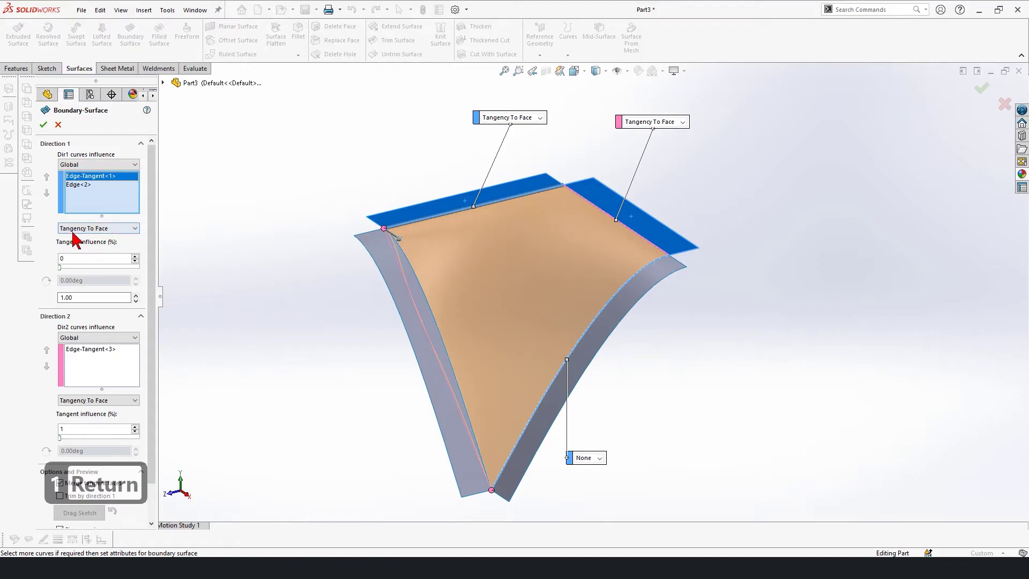
left_click(81, 185)
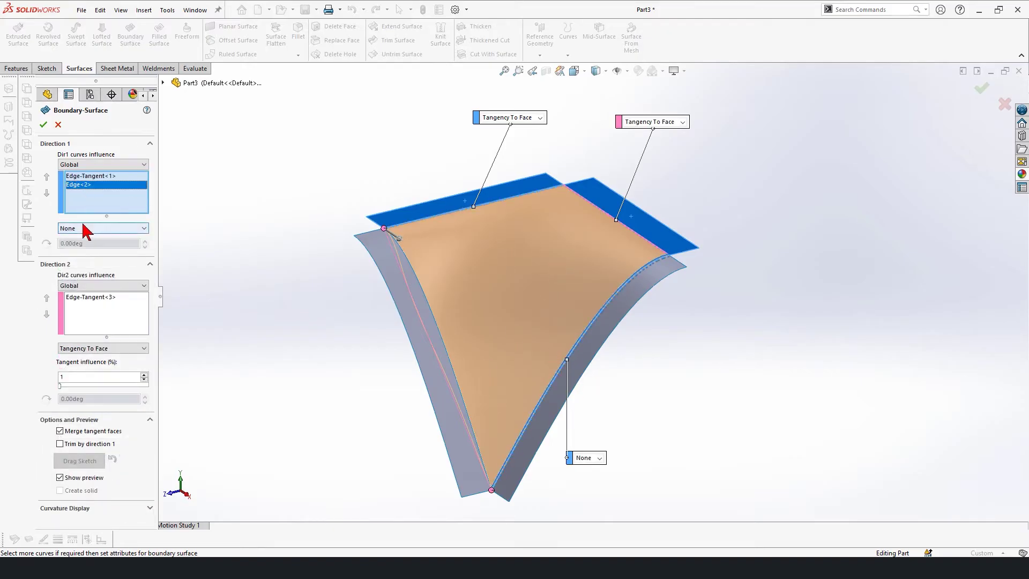
left_click(90, 176)
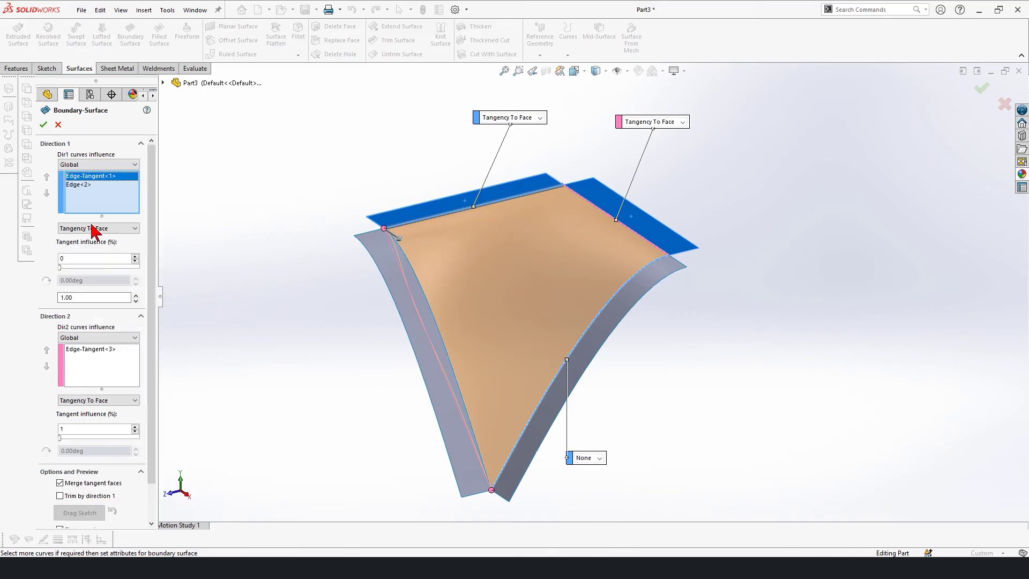
double_click(96, 259)
type("1")
key("Return")
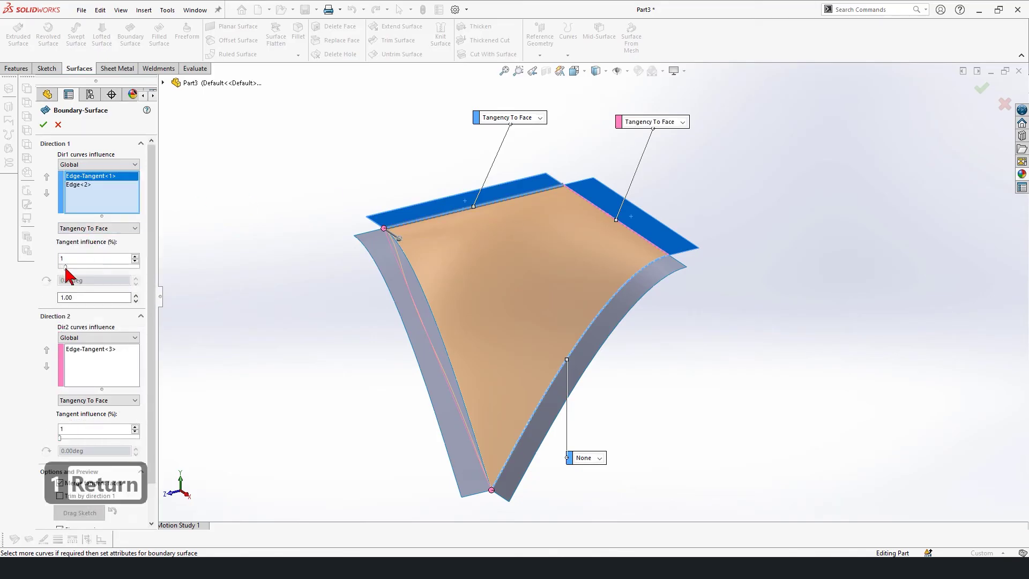
Add the left edge to Direction 2 with tangent influence 1 and review the Direction 1 tangency.
left_click(102, 368)
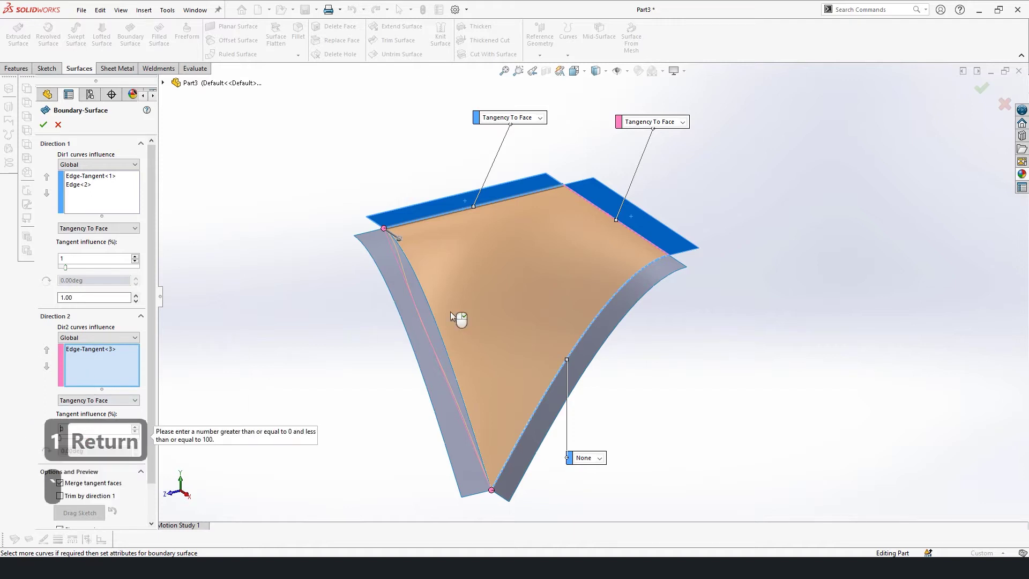
left_click(426, 297)
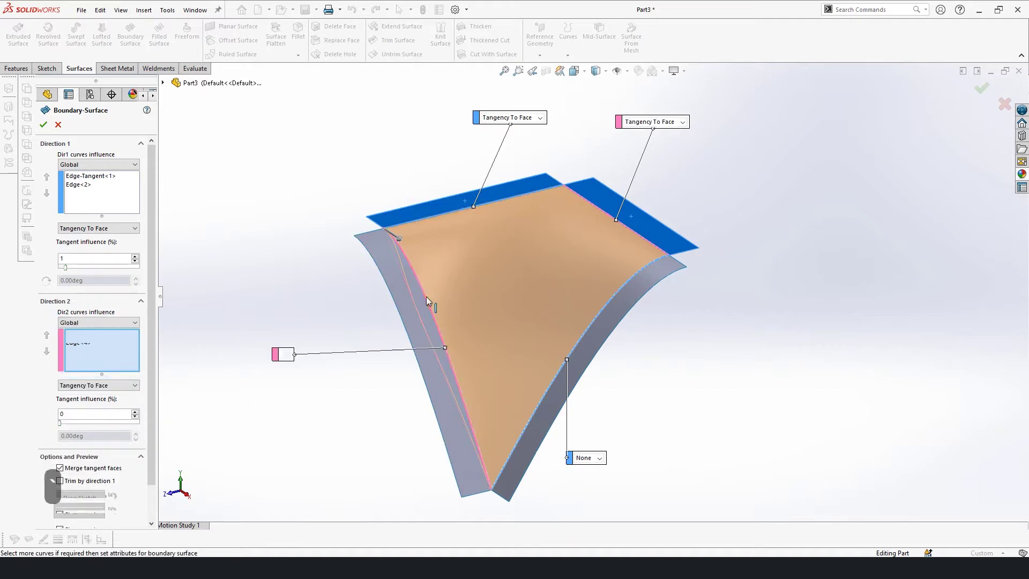
left_click(90, 334)
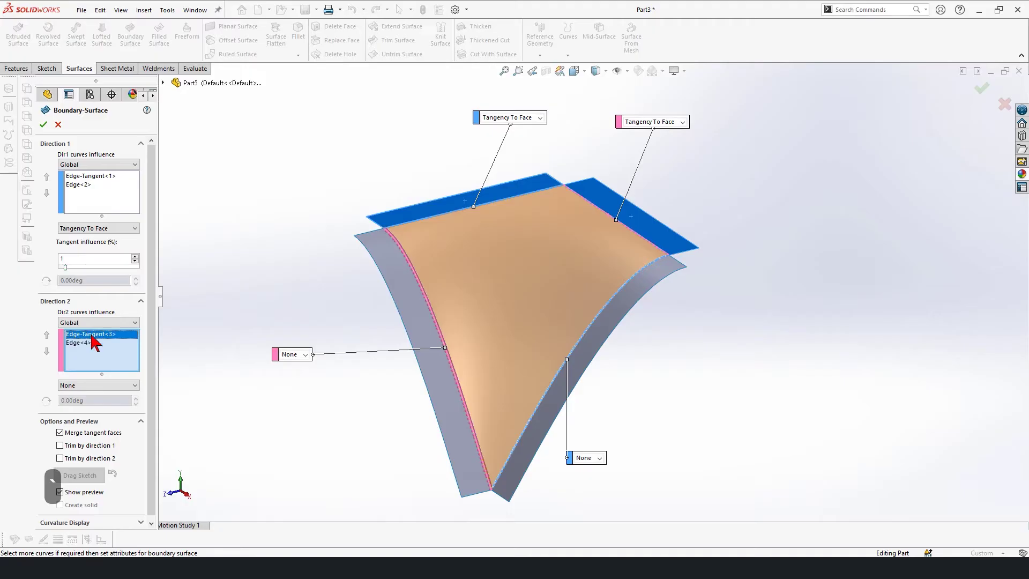
key("Return")
type("1")
key("Return")
left_click(86, 176)
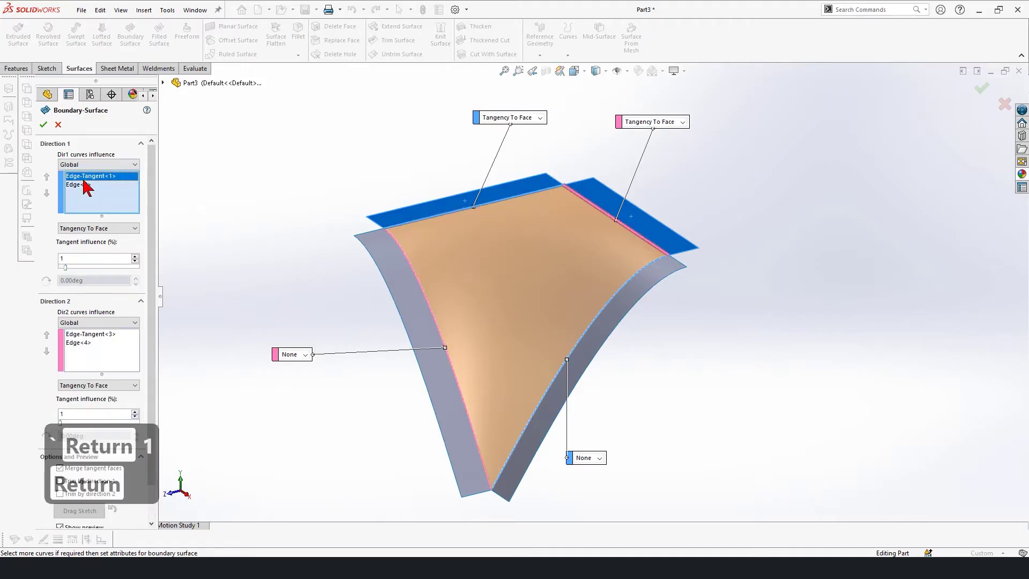
scroll(131, 261, "up", 7)
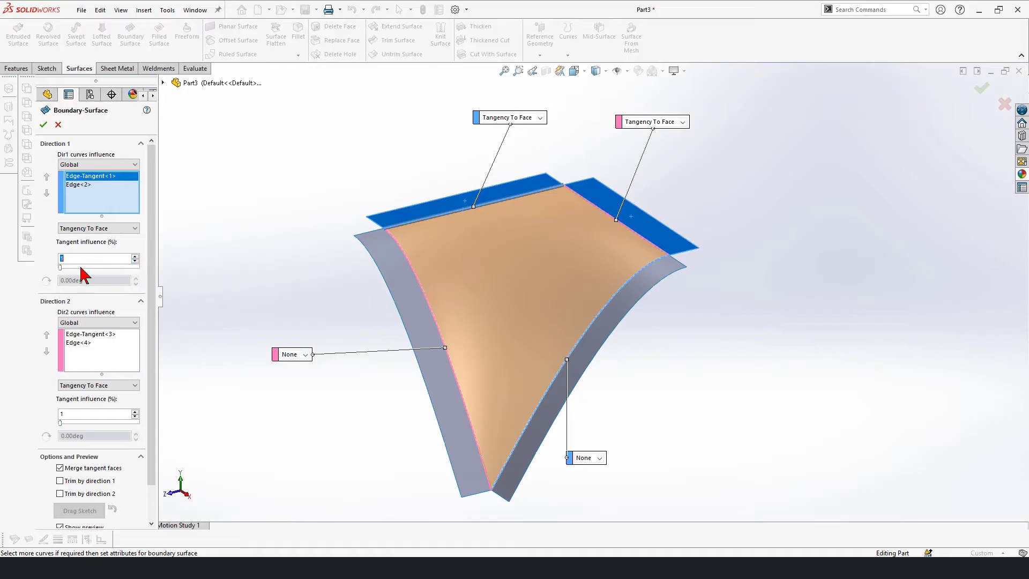
left_click(80, 185)
left_click(90, 175)
middle_click_drag(669, 352, 627, 436)
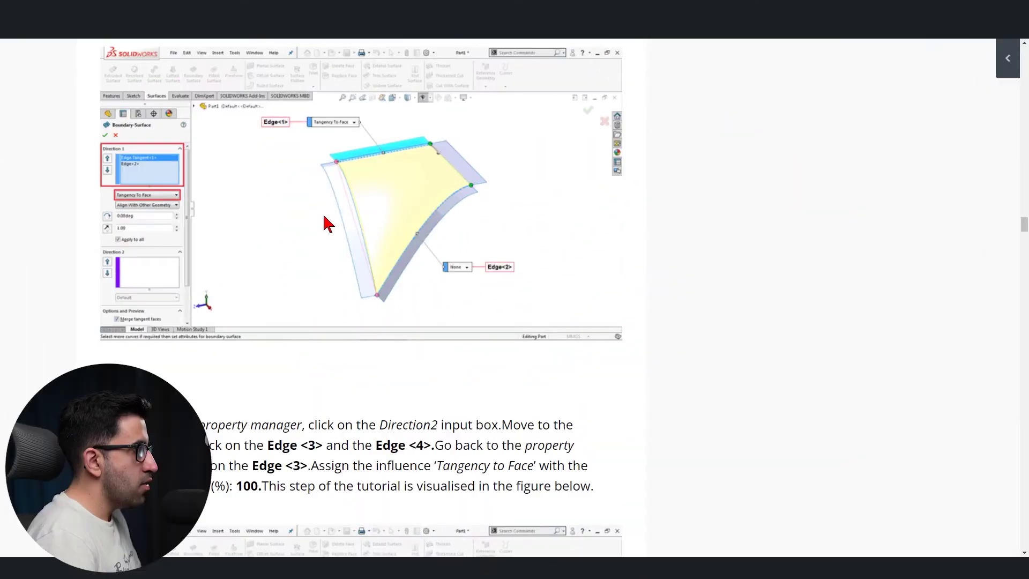
Scroll the tutorial to the Boundary Surface Direction 1 figure calling for Tangency To Face at 100.
scroll(375, 257, "up", 4)
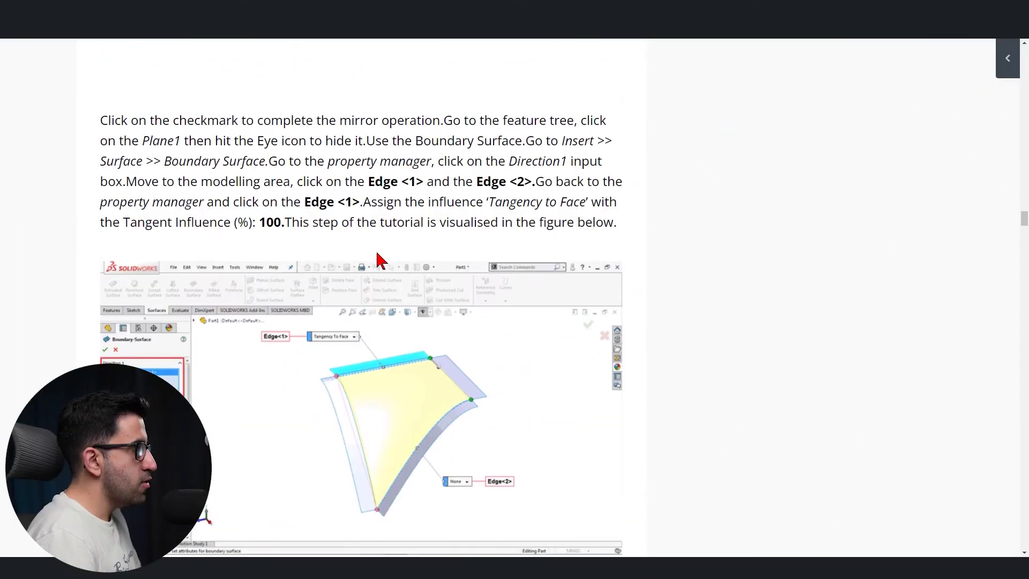
scroll(377, 260, "up", 8)
scroll(375, 268, "down", 11)
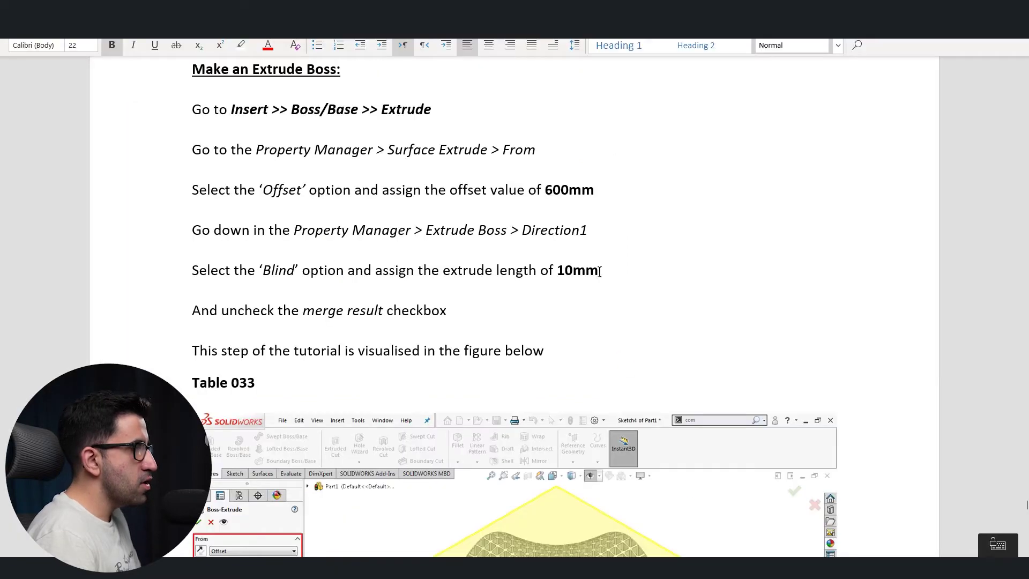
scroll(572, 262, "down", 5)
scroll(572, 262, "up", 10)
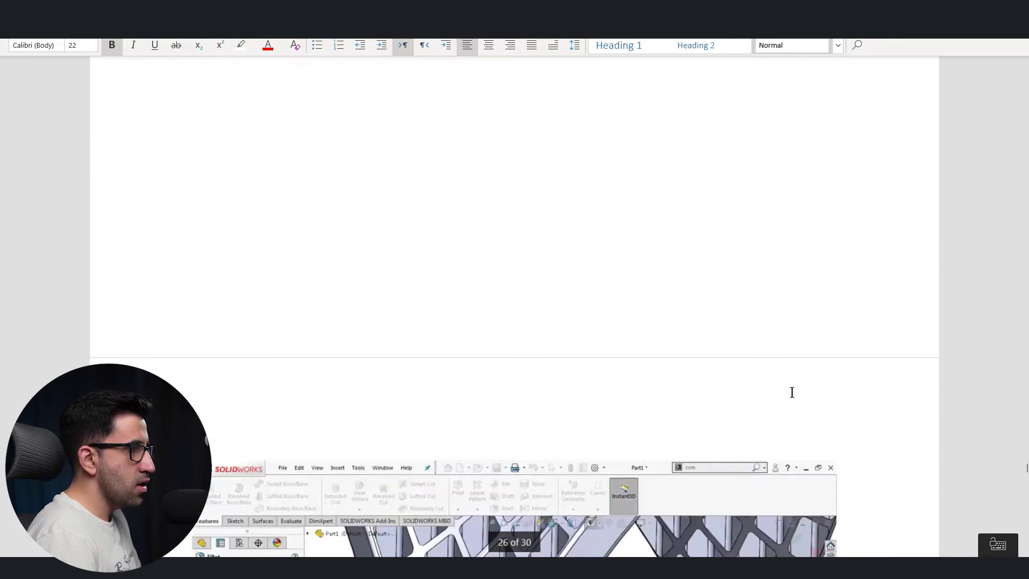
Scroll the Word tutorial to the Table 012 figure showing tangent influence 100 in both directions.
scroll(792, 392, "up", 20)
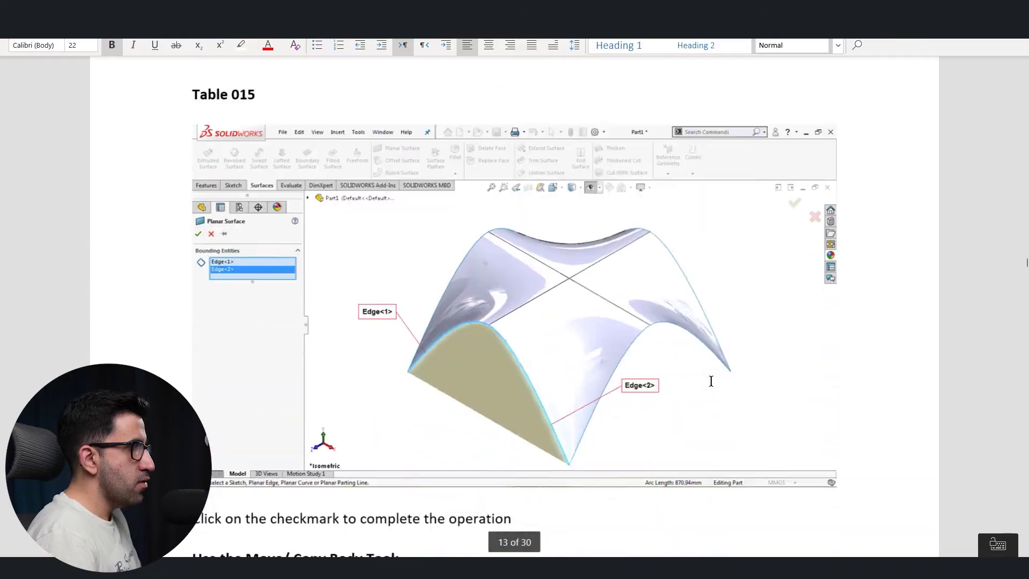
scroll(711, 381, "down", 1)
scroll(702, 379, "up", 20)
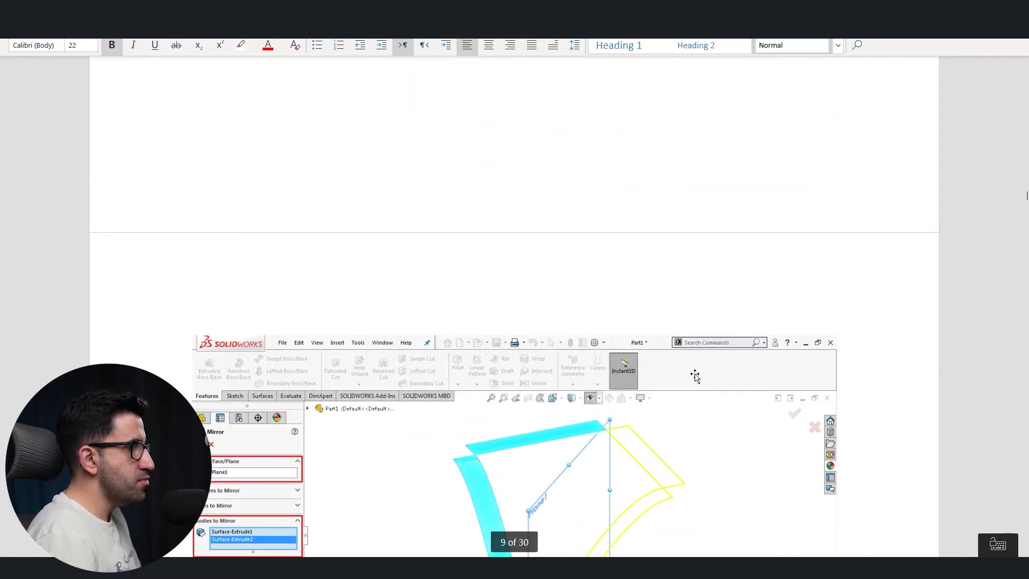
scroll(695, 377, "down", 9)
scroll(668, 362, "up", 1)
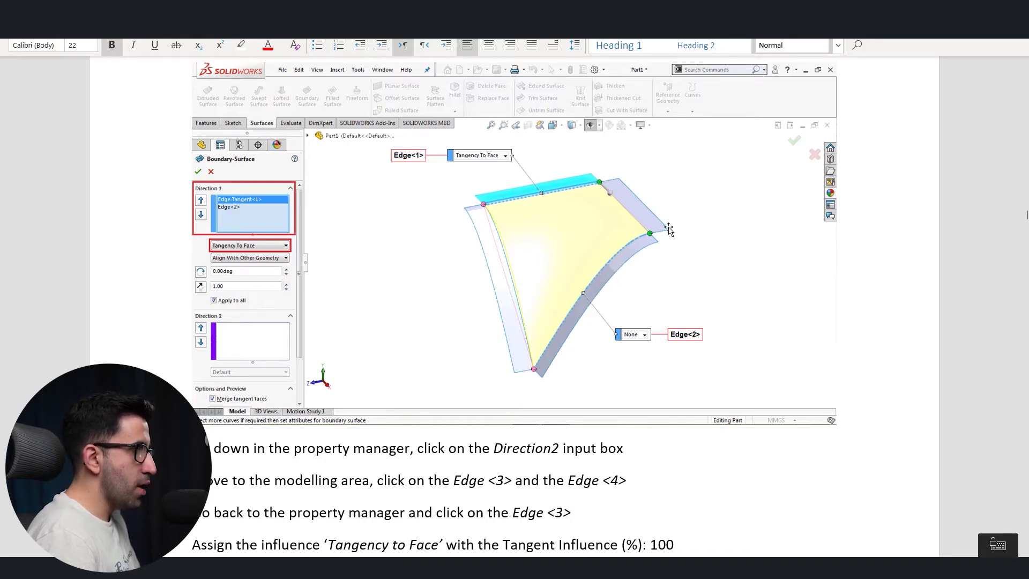
scroll(683, 262, "down", 8)
scroll(676, 276, "up", 2)
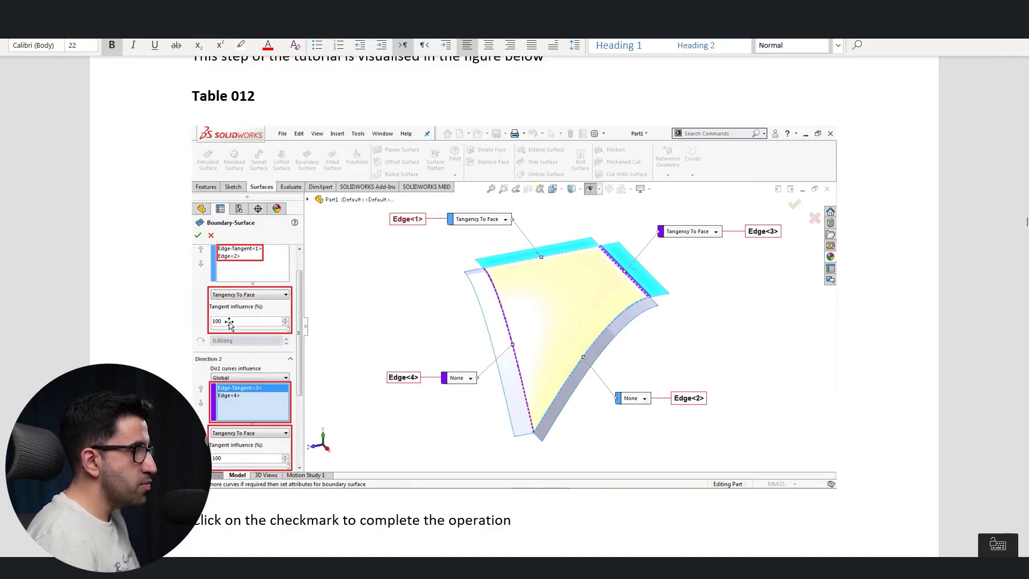
scroll(229, 323, "down", 5)
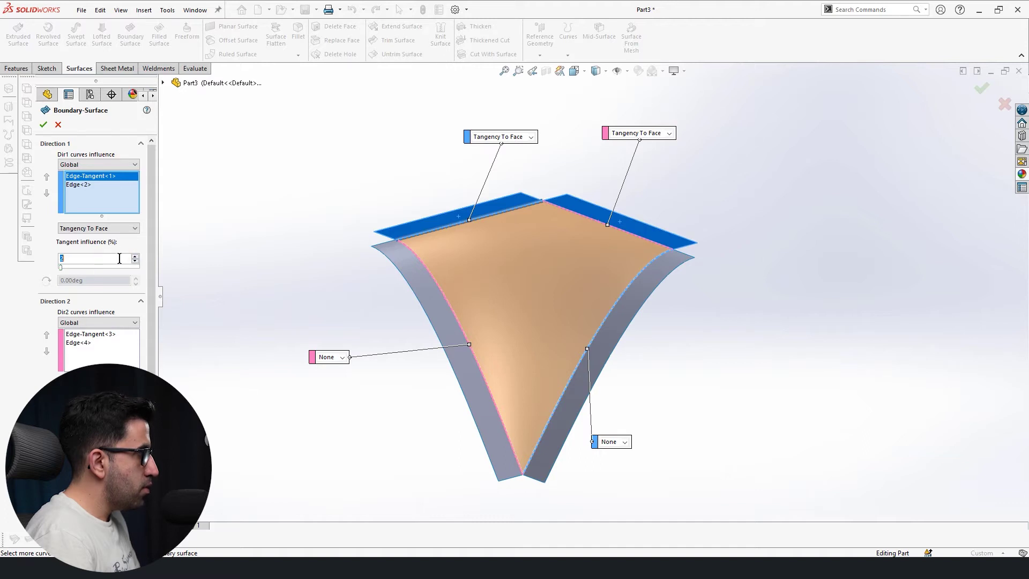
Raise the tangent influence of both Boundary Surface directions to 100.
left_click_drag(60, 270, 92, 267)
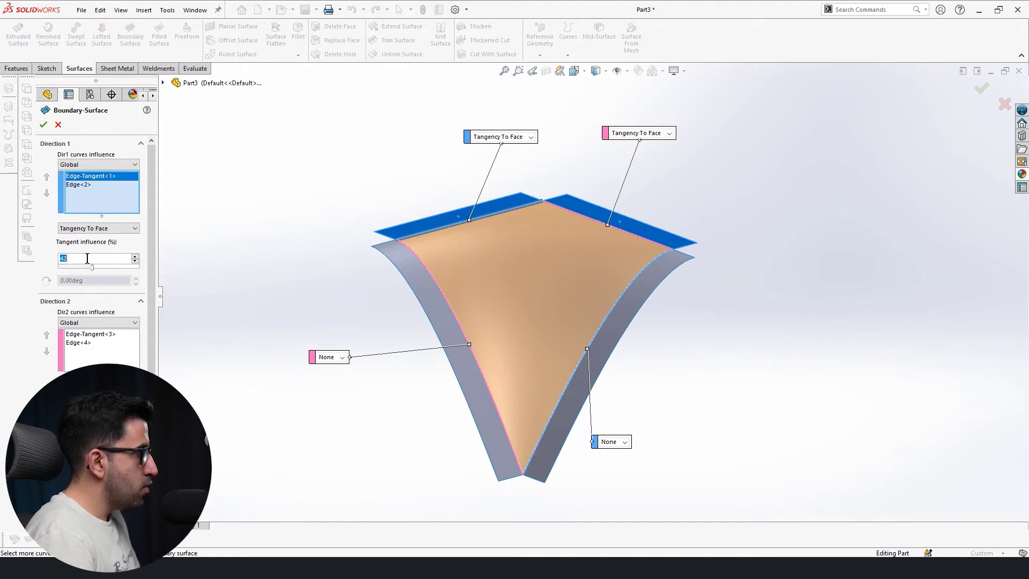
type("100")
key("Return")
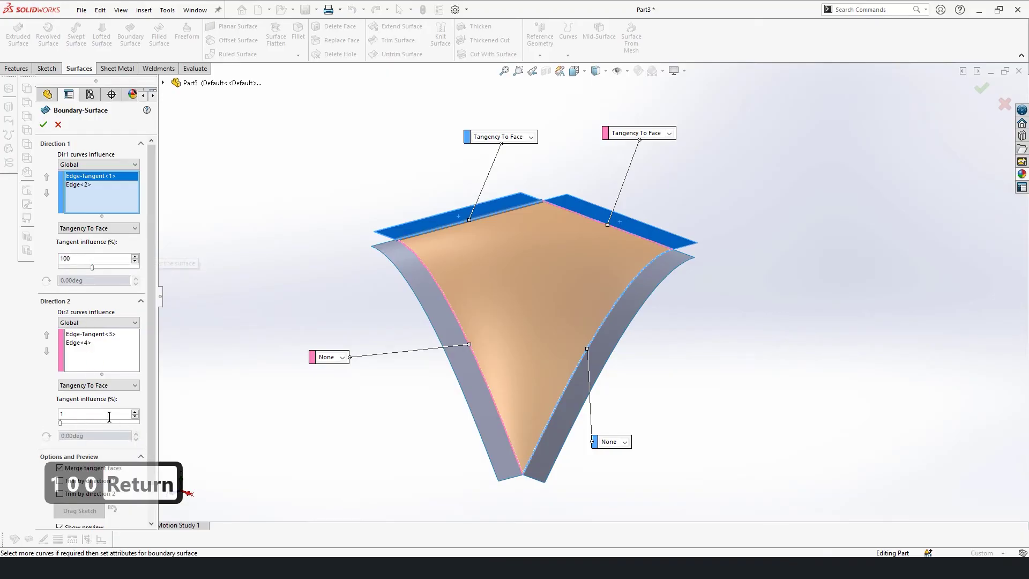
type("00")
key("Return")
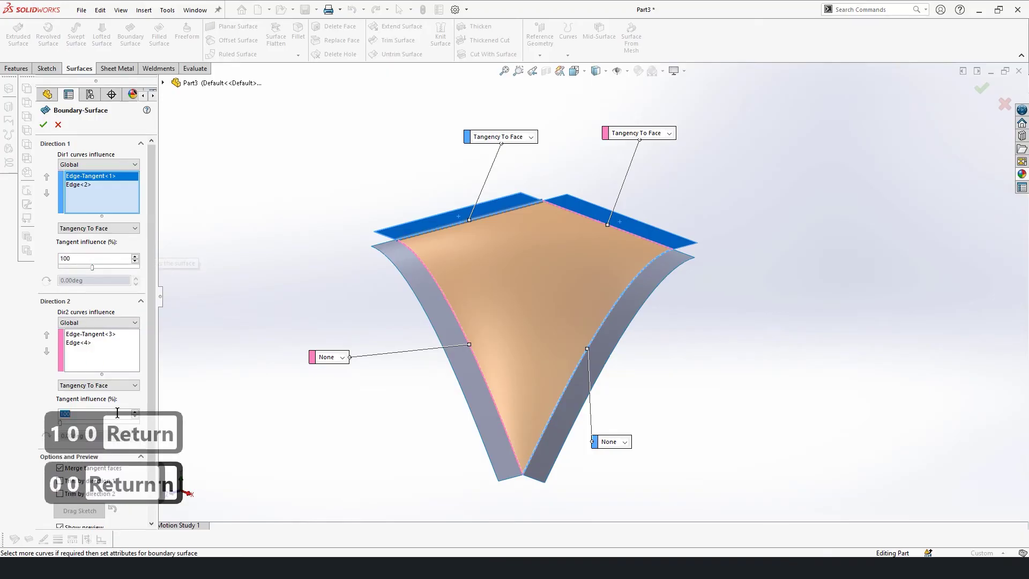
left_click(76, 177)
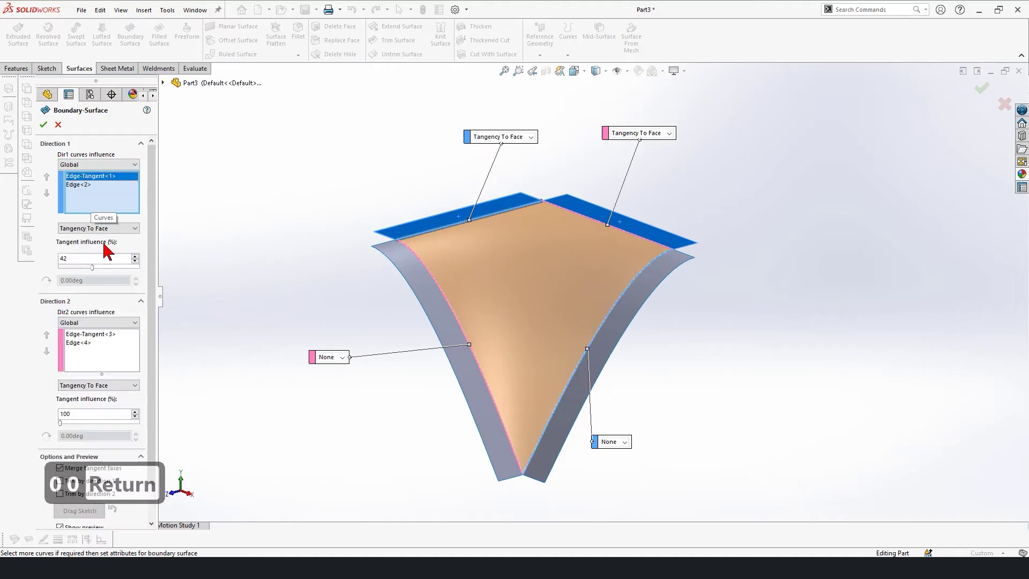
left_click(135, 256)
left_click(137, 256)
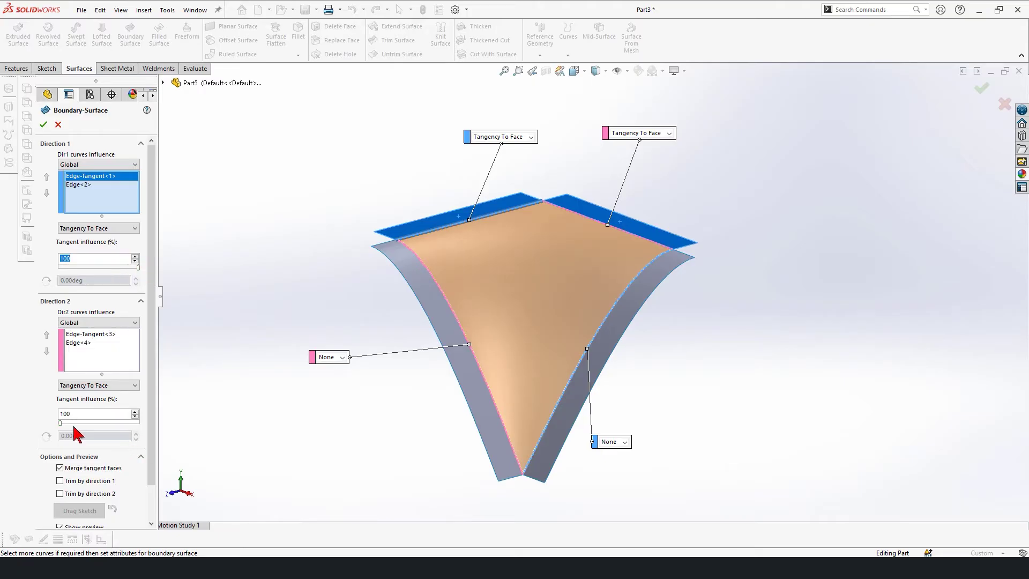
left_click(94, 339)
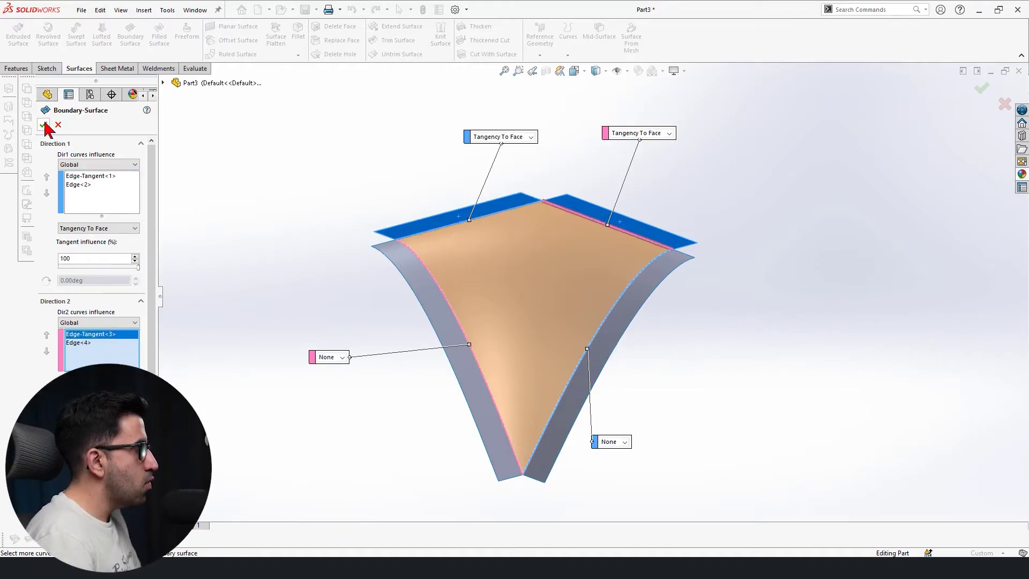
middle_click_drag(643, 268, 662, 257)
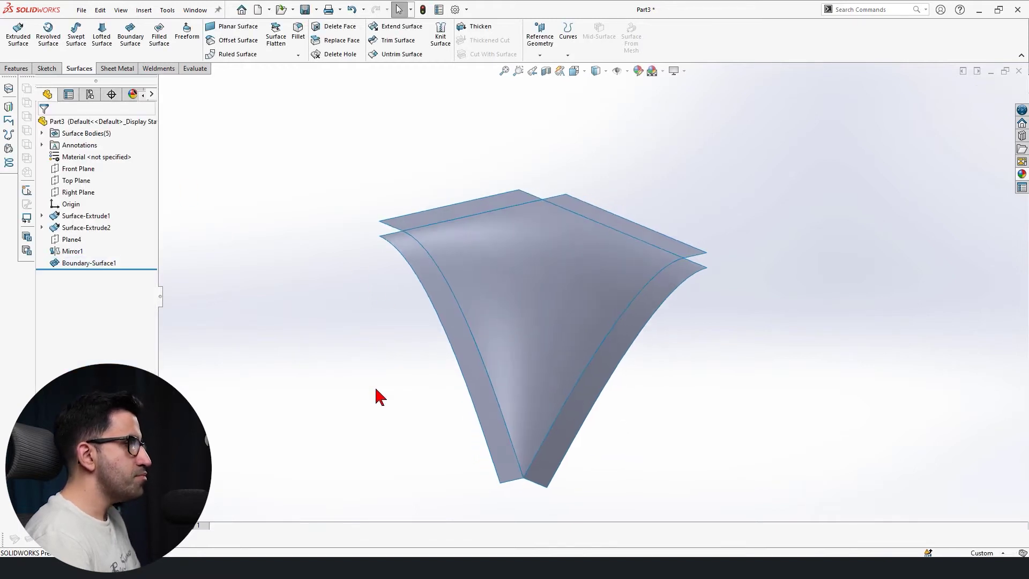
Finish Boundary-Surface1 and inspect it from above.
key("Up")
key("Up")
key("Up")
middle_click_drag(377, 397, 667, 260)
left_click(515, 297)
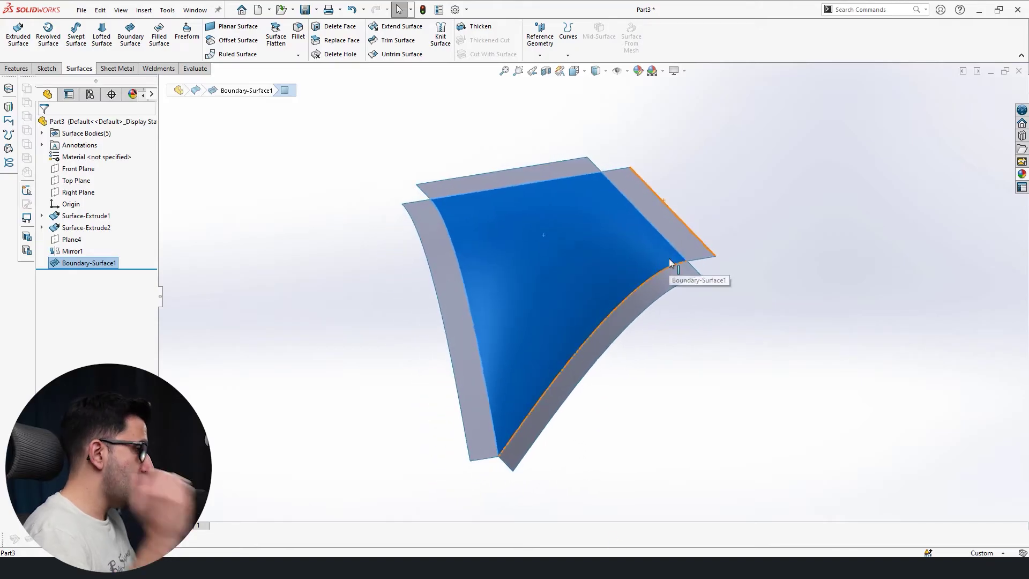
left_click(761, 188)
Hide the extruded and mirrored strip bodies in Surface Bodies, leaving only the boundary surface.
left_click(42, 133)
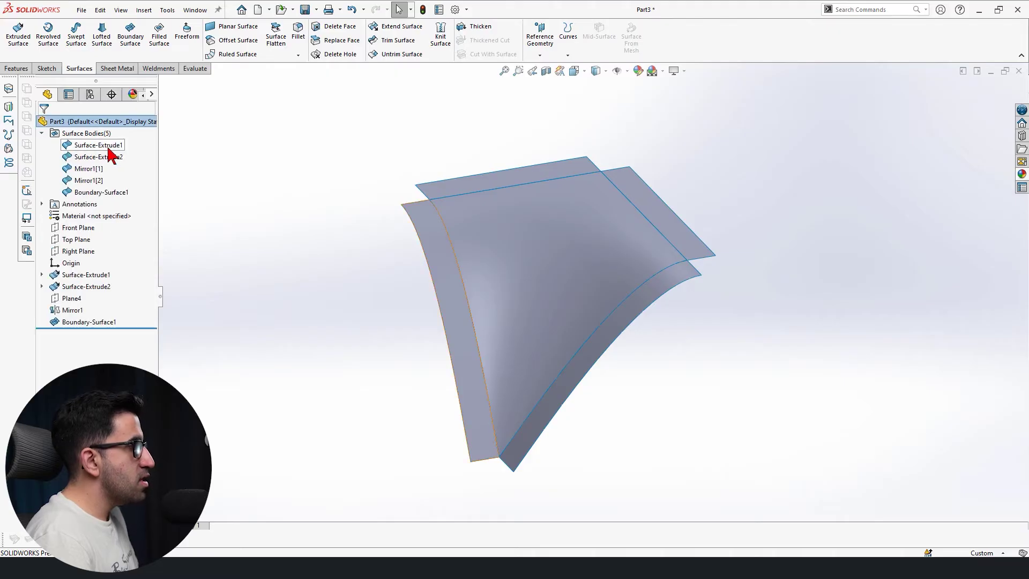
left_click(110, 147)
left_click(328, 283)
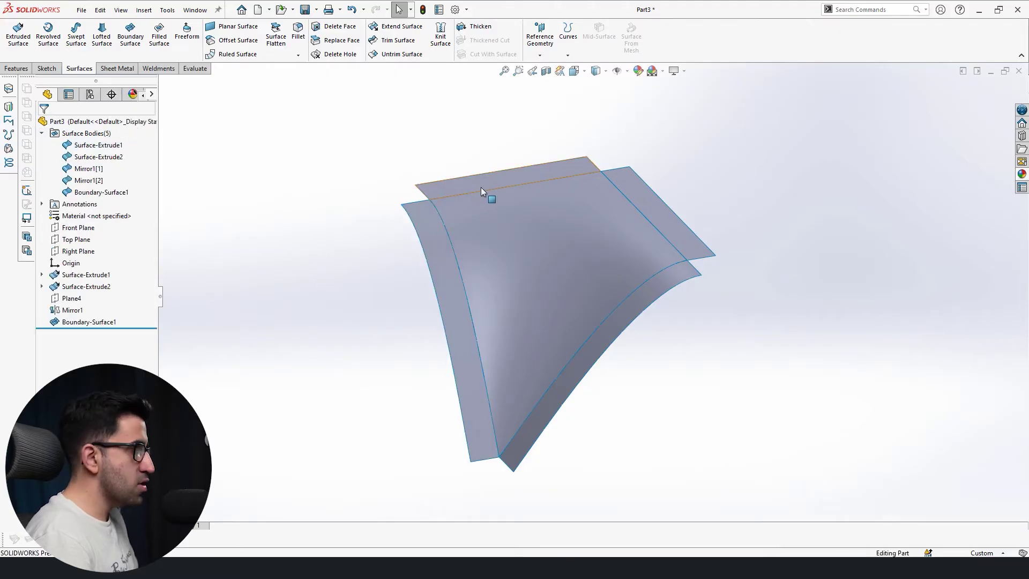
key("Tab")
key("Tab")
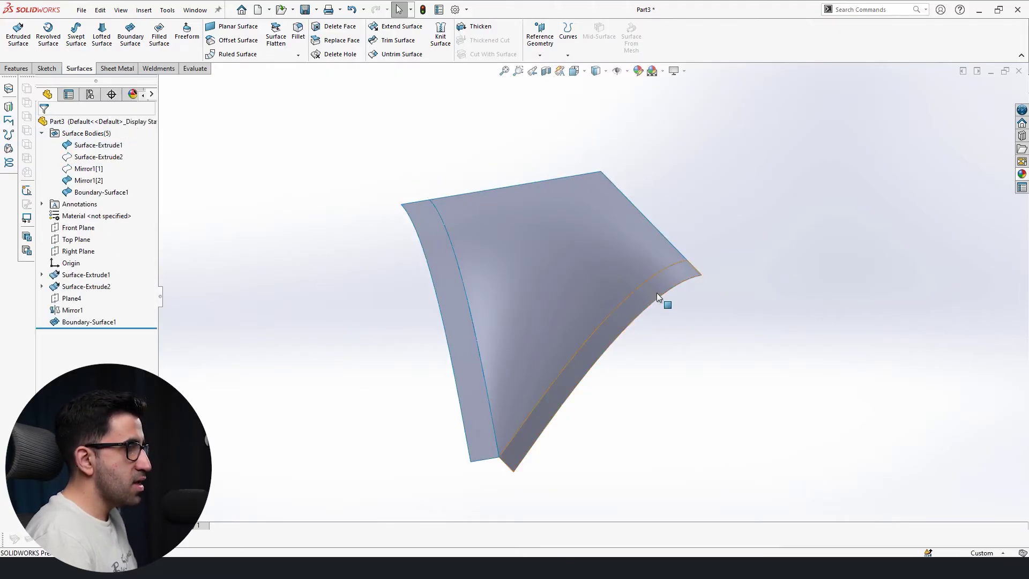
key("Tab")
key("Tab")
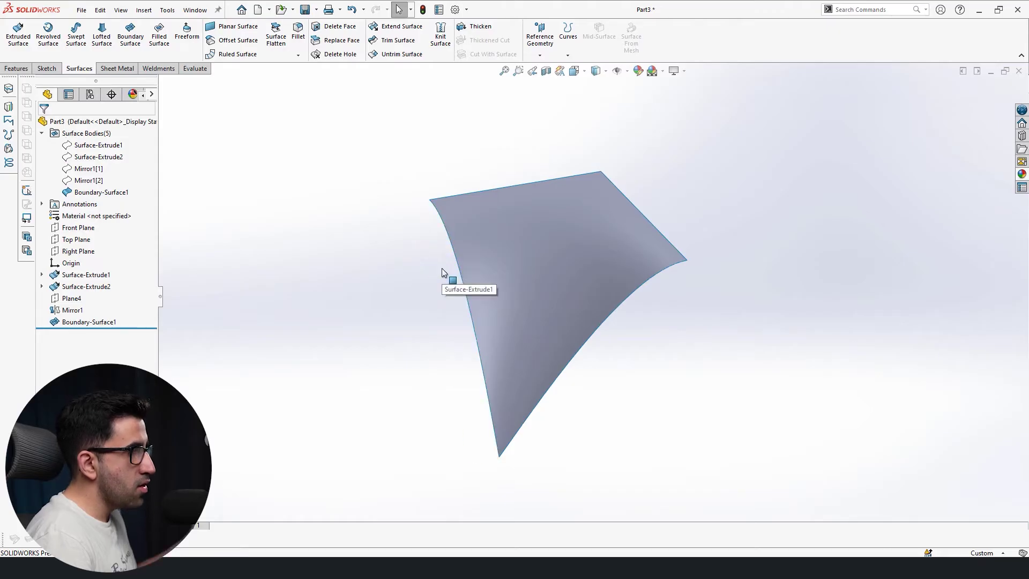
middle_click_drag(487, 348, 471, 368)
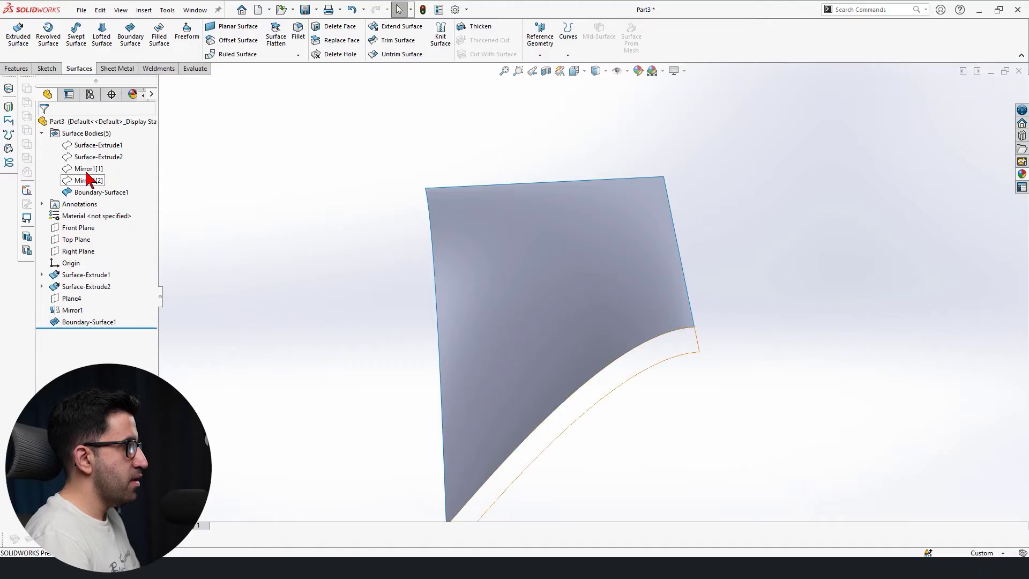
left_click(42, 134)
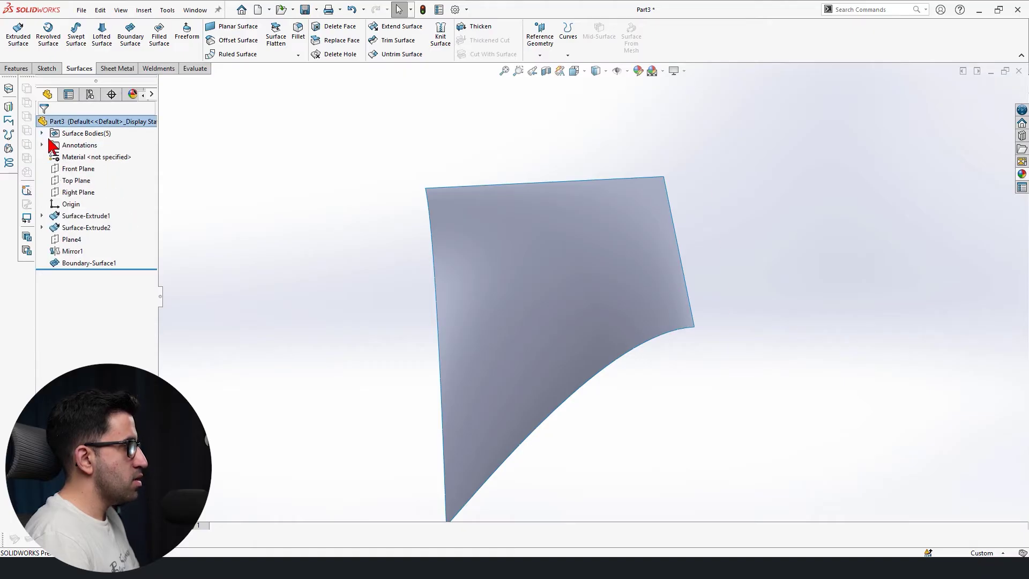
Mirror the boundary surface across the Front Plane as Mirror2 with Knit surfaces on.
left_click(79, 169)
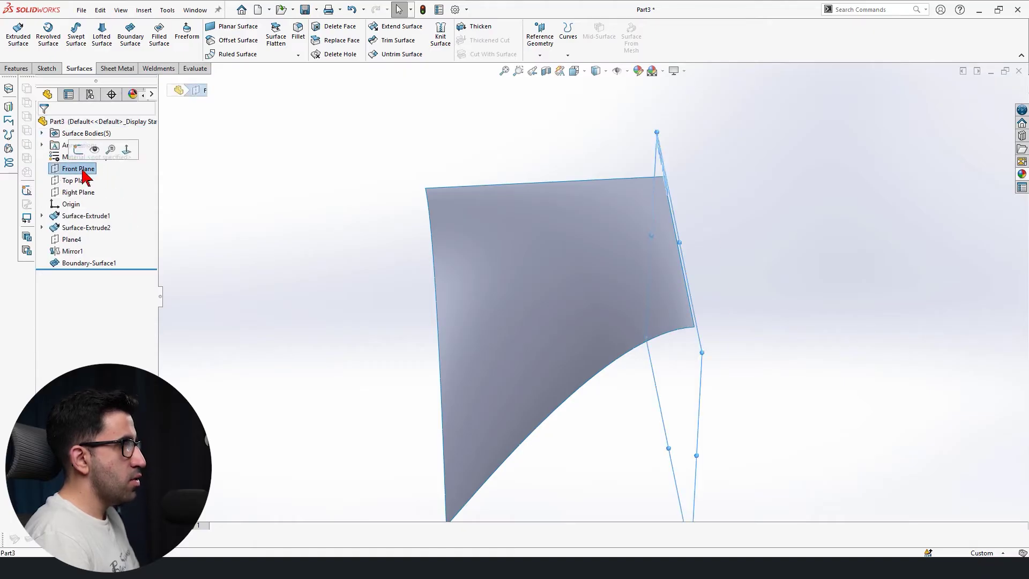
left_click(18, 68)
left_click(384, 55)
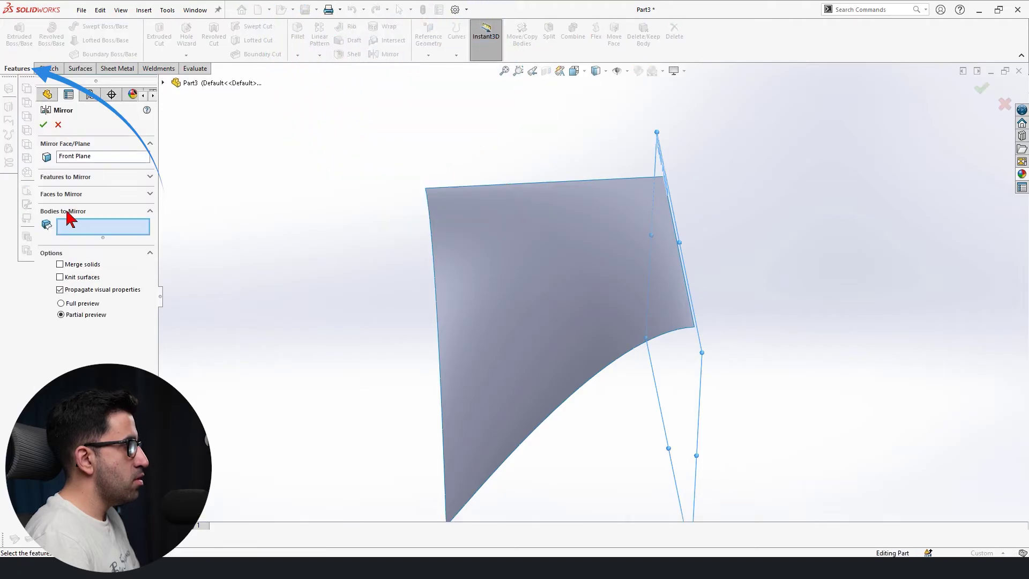
left_click(535, 250)
mouse_move(535, 245)
middle_mouse_down()
mouse_move(431, 338)
mouse_move(268, 316)
middle_mouse_up()
left_click(59, 278)
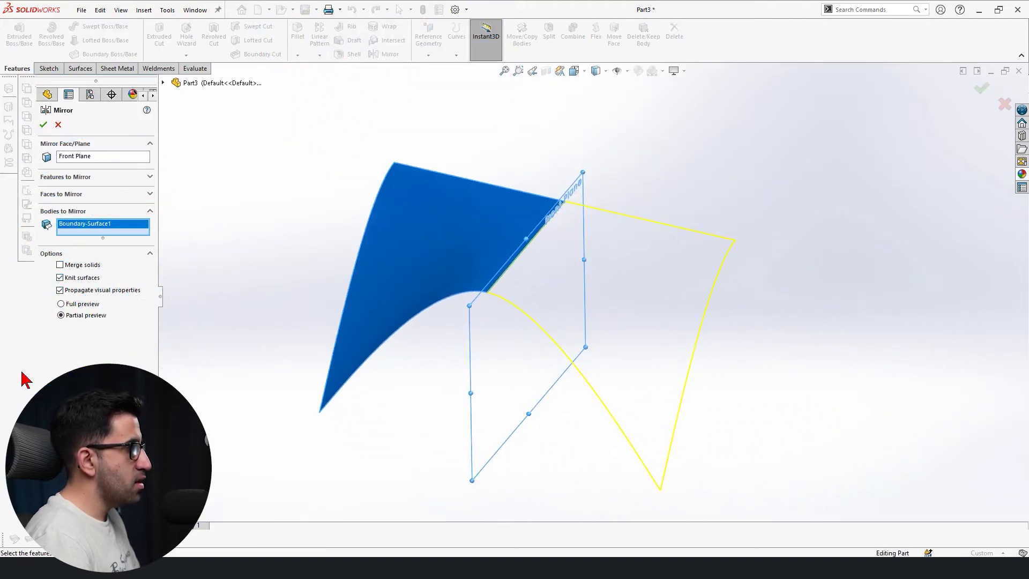
left_click(43, 127)
middle_click_drag(230, 207, 163, 227)
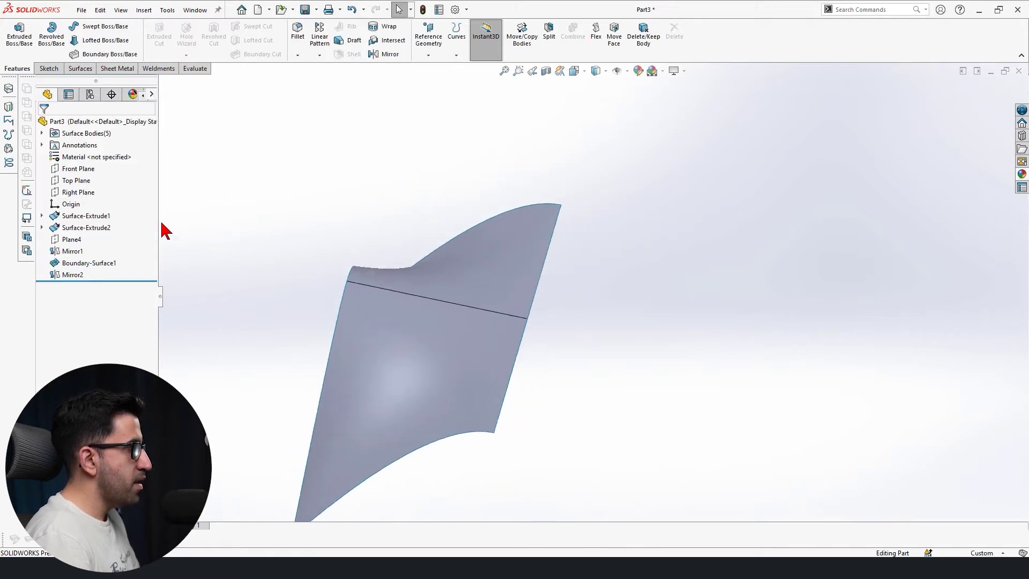
Mirror the Mirror2 surface across the Right Plane as Mirror3.
left_click(75, 192)
middle_click_drag(247, 236, 395, 71)
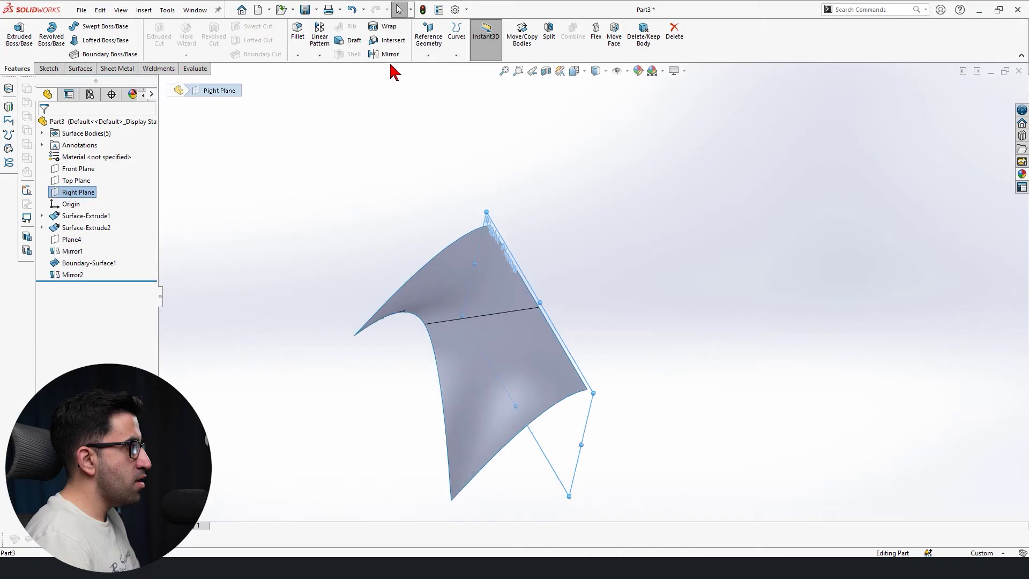
left_click(390, 54)
left_click(419, 285)
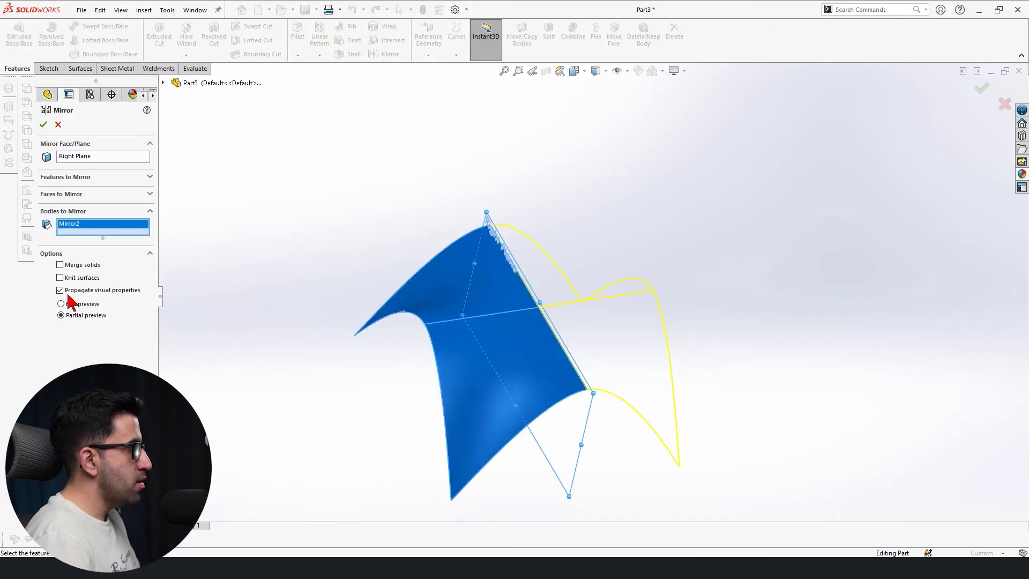
left_click(43, 125)
middle_click_drag(765, 394, 713, 294)
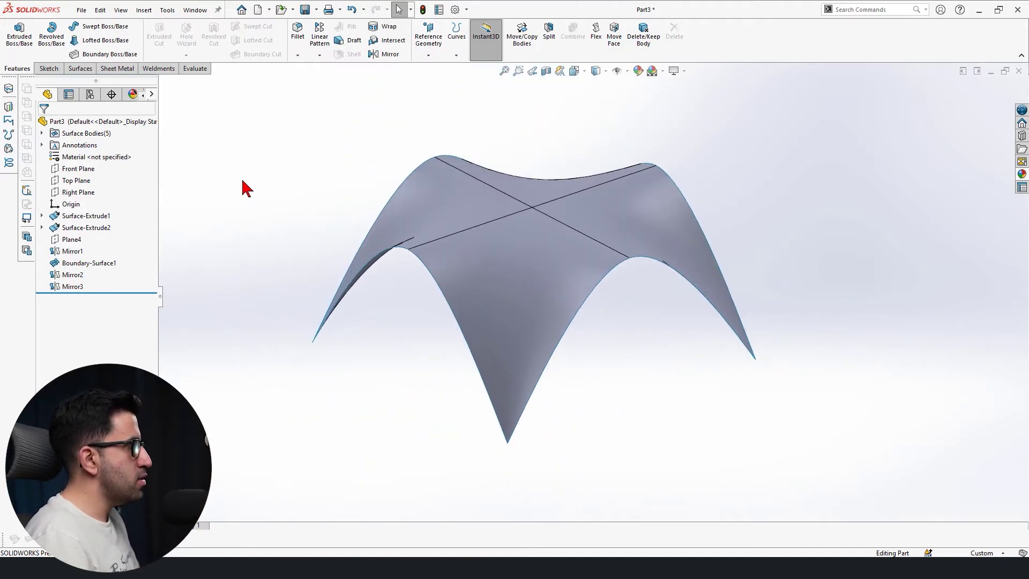
Cap one arched side opening with a planar surface bounded by the arch edge and base edge.
left_click(80, 68)
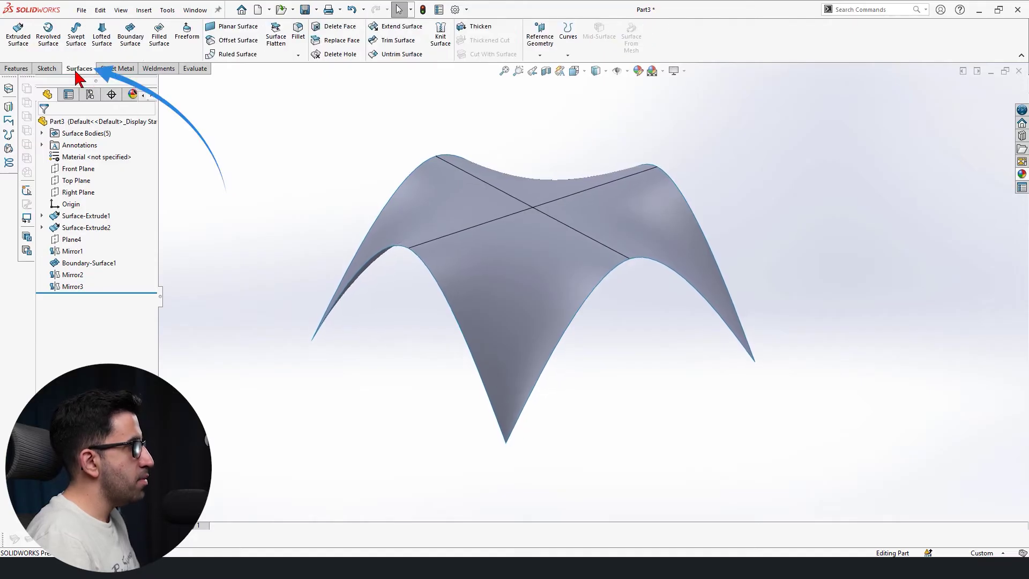
left_click(242, 27)
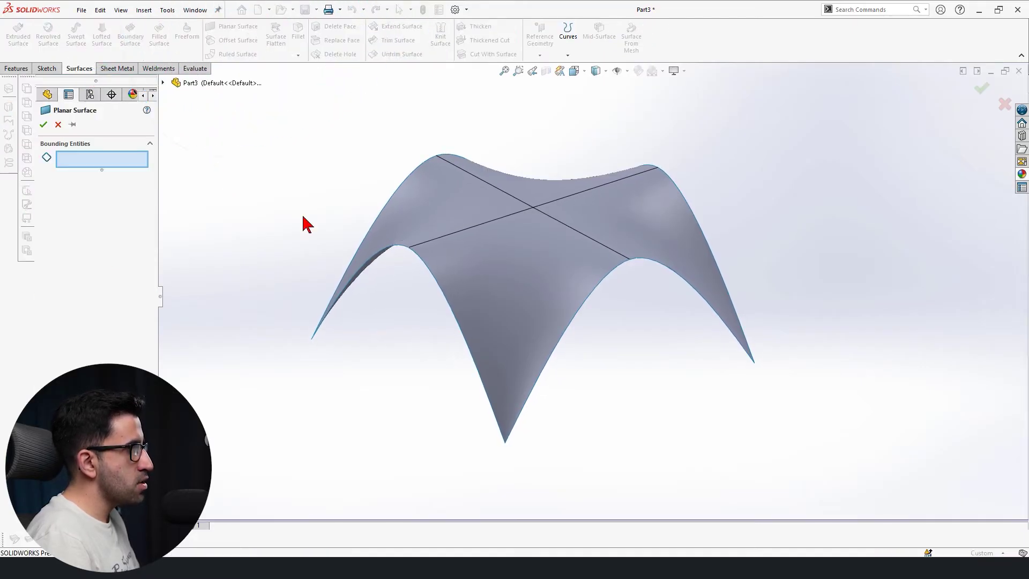
left_click(384, 254)
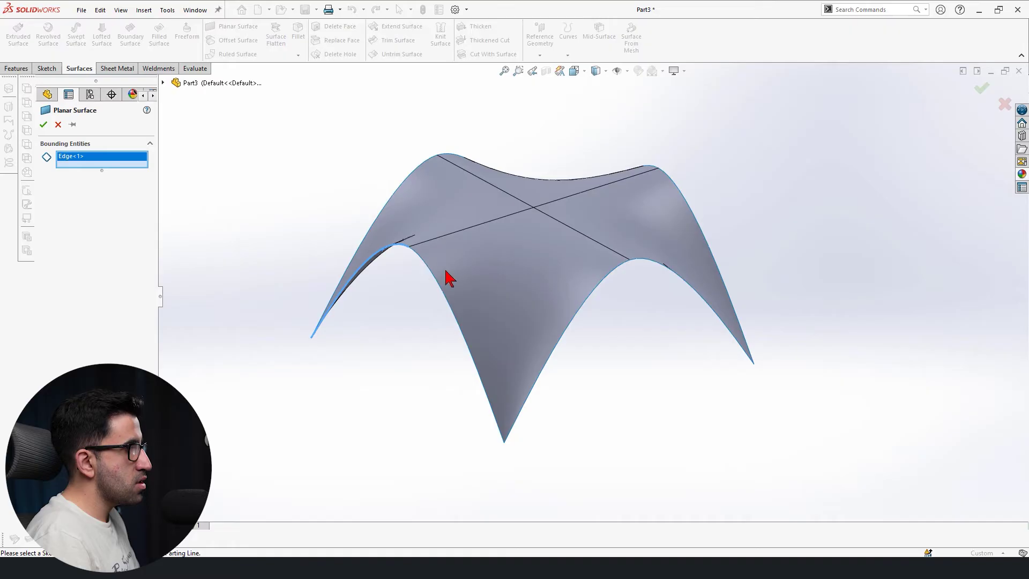
left_click(431, 265)
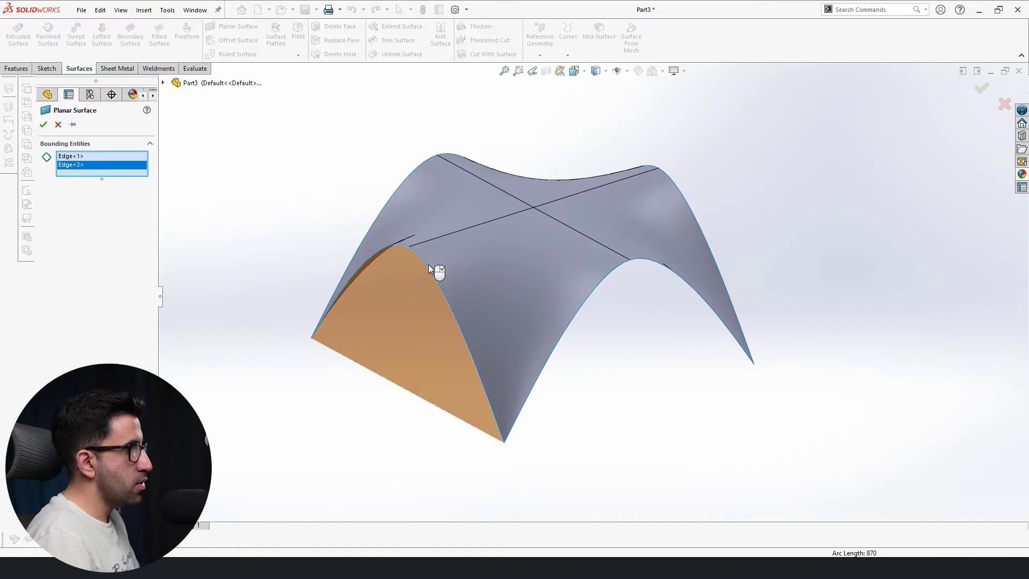
key("Return")
key("Left")
key("Left")
key("Right")
key("Right")
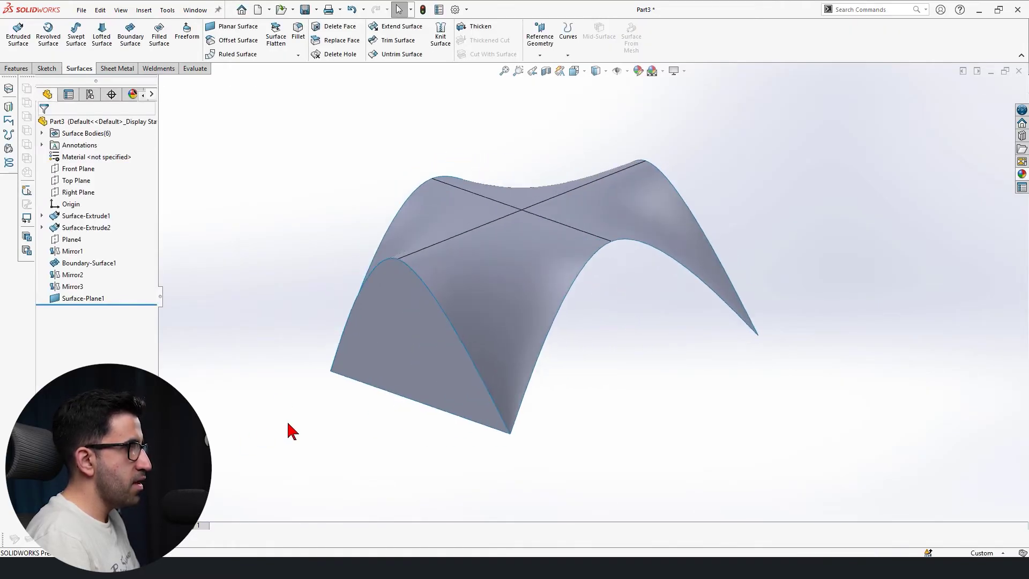
key("Right")
key("Right")
key("Right")
key("Right")
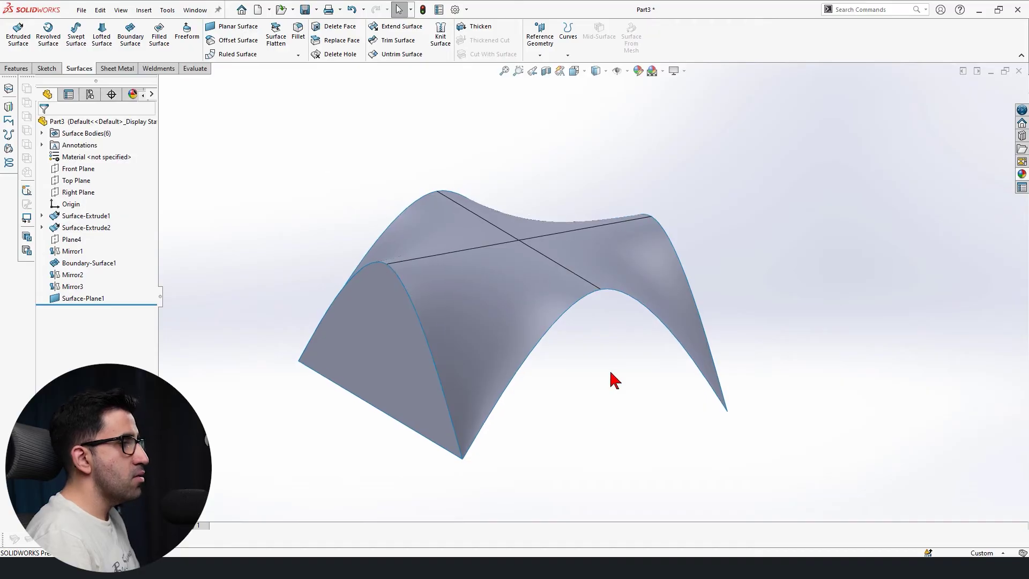
key("Right")
key("Right")
key("Left")
key("Left")
key("Down")
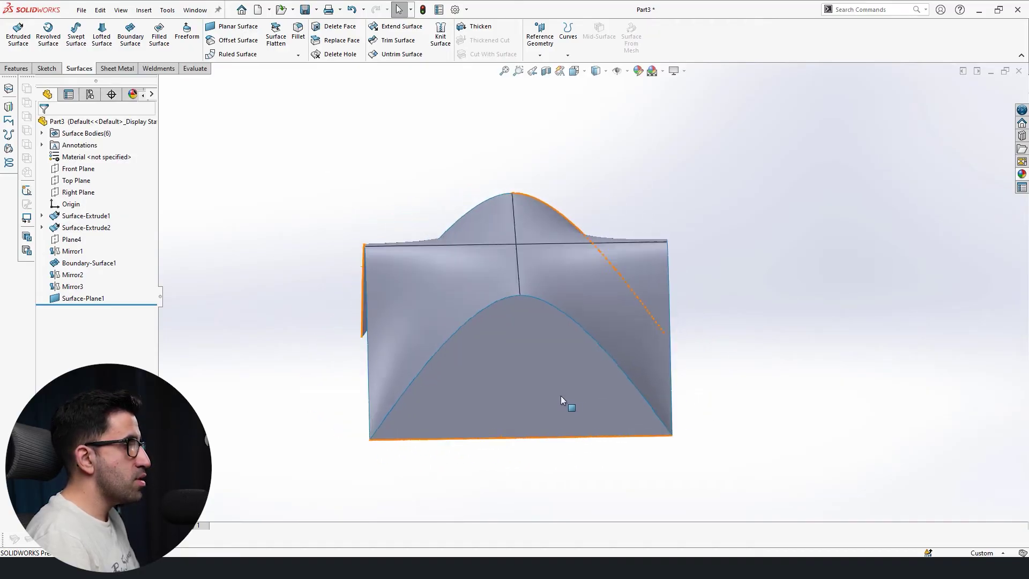
key("Left")
key("Left")
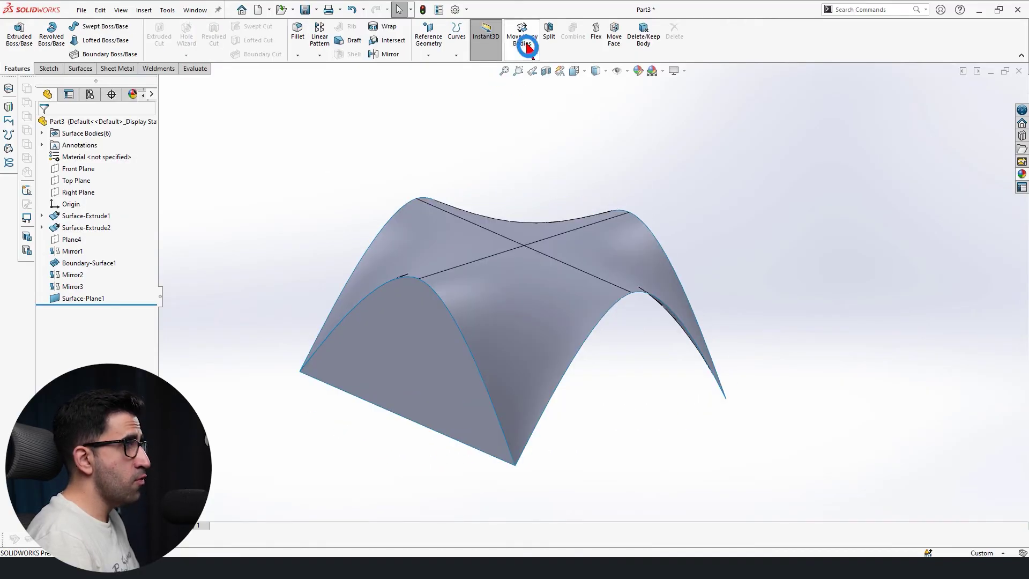
Start Move/Copy Bodies on the planar cap Surface-Plane1 and bring up the rotation settings.
left_click(523, 40)
left_click(409, 423)
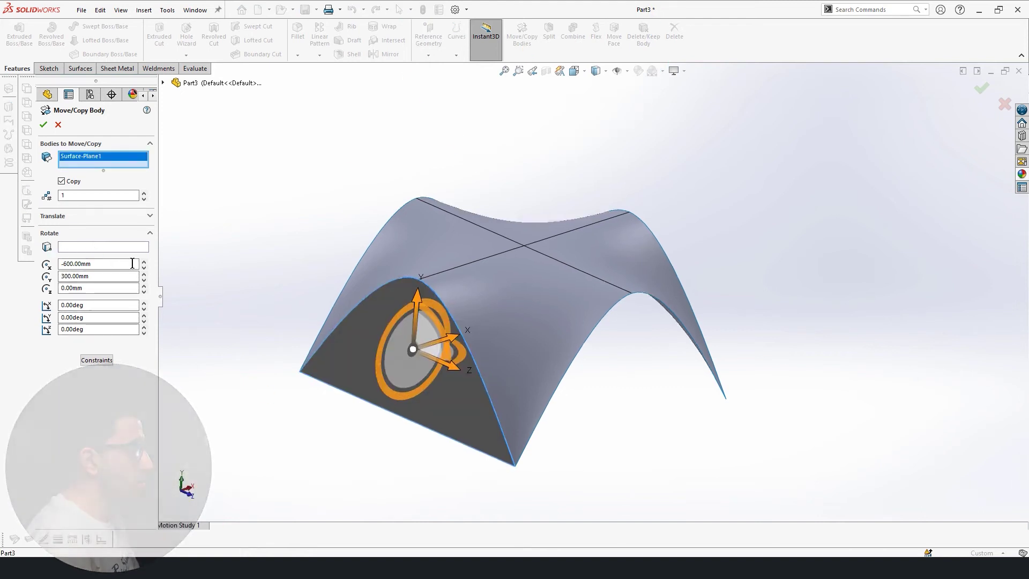
left_click(95, 247)
left_click(96, 360)
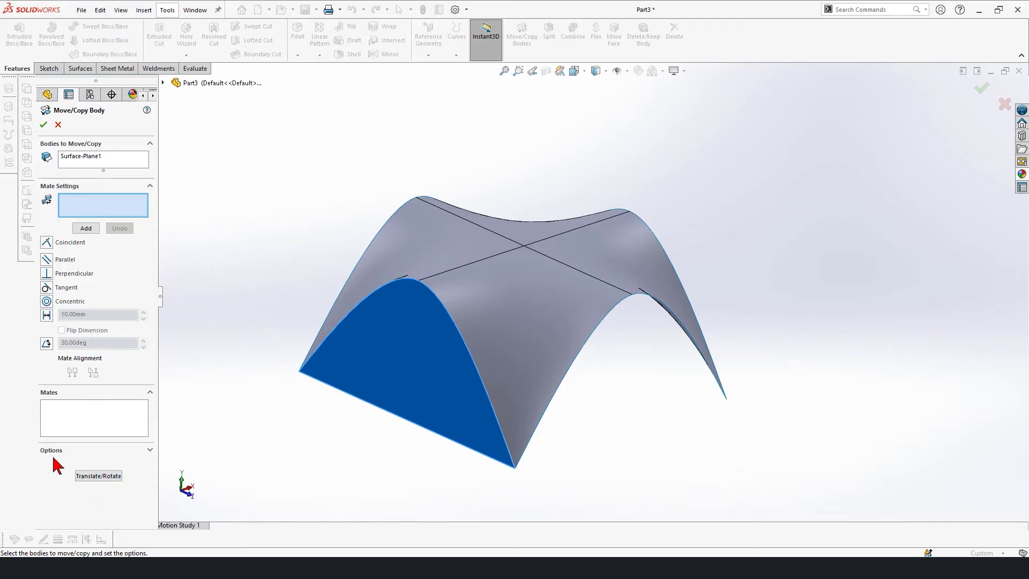
left_click(96, 476)
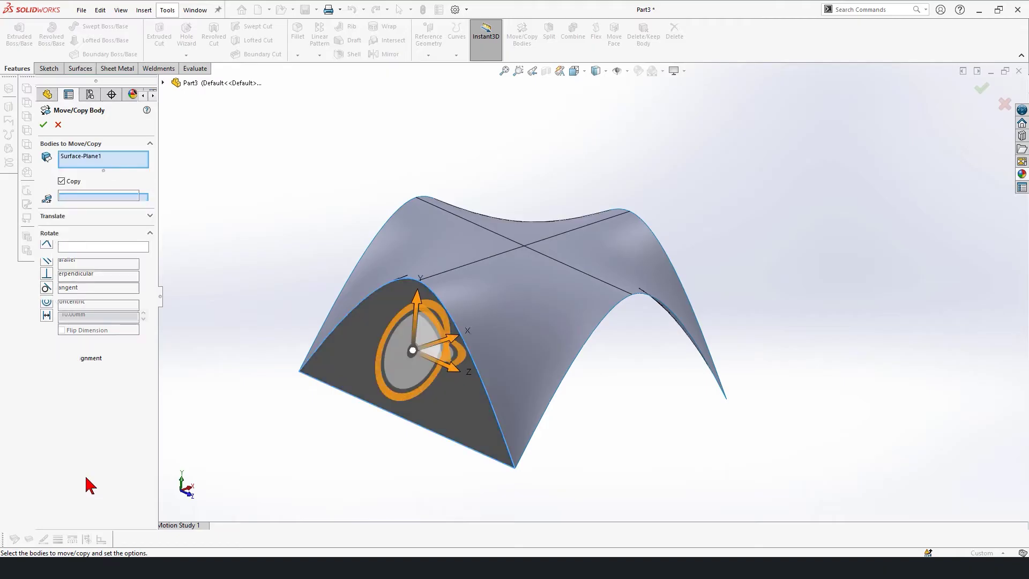
left_click(52, 216)
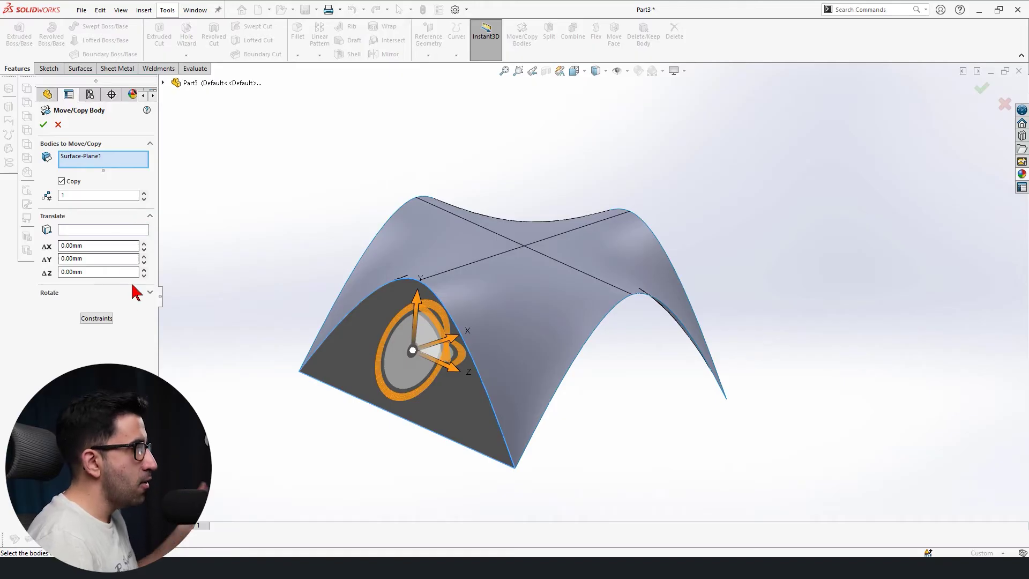
left_click(148, 291)
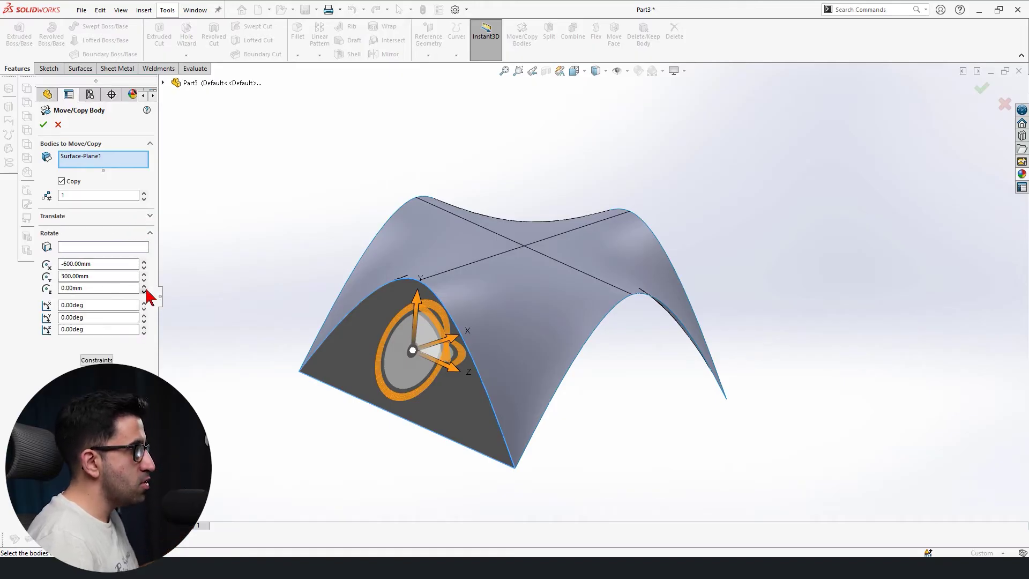
Rotate the cap 90° about the canopy's centre vertex with 3 copies.
left_click(92, 247)
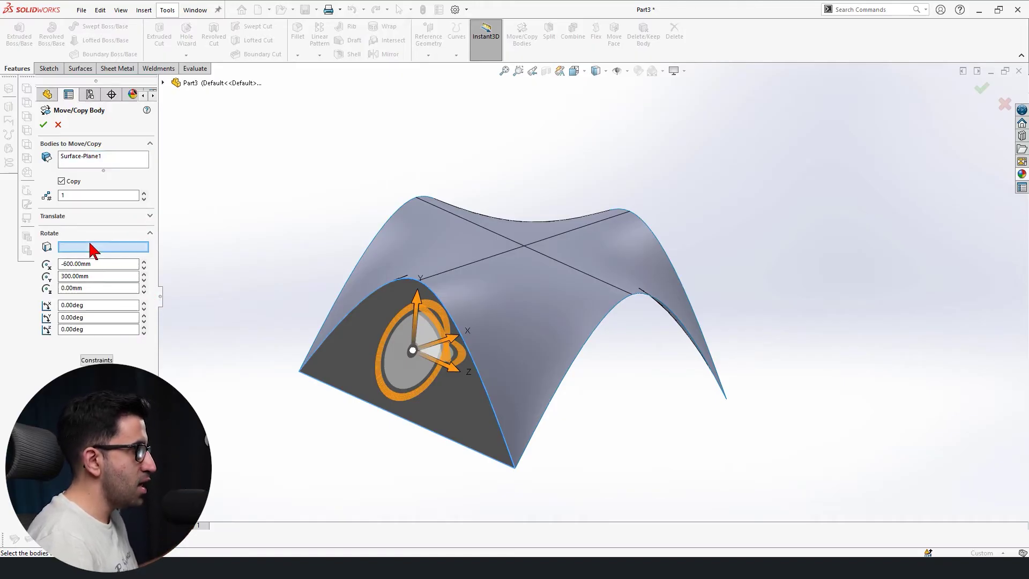
left_click(525, 247)
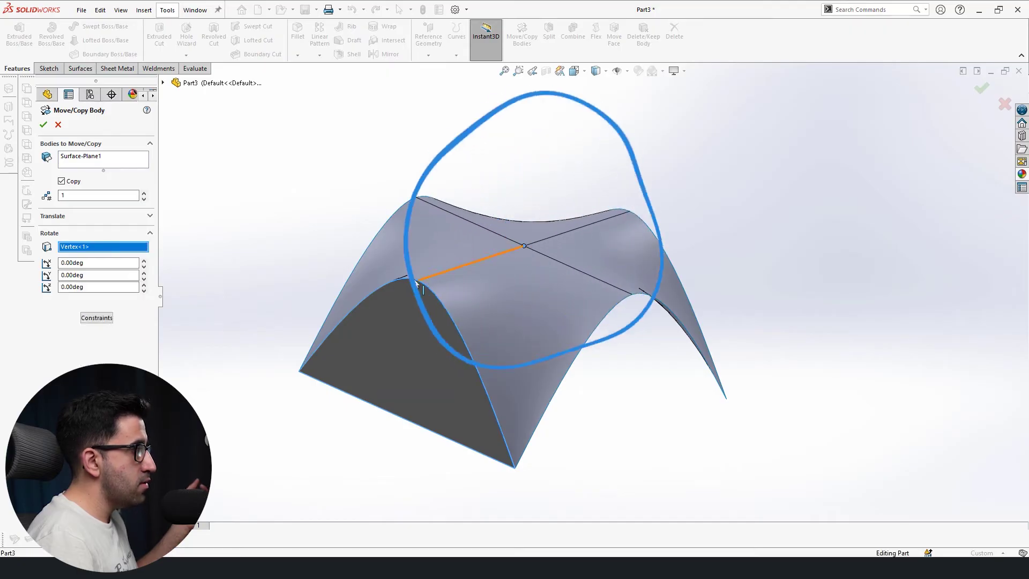
left_click(88, 273)
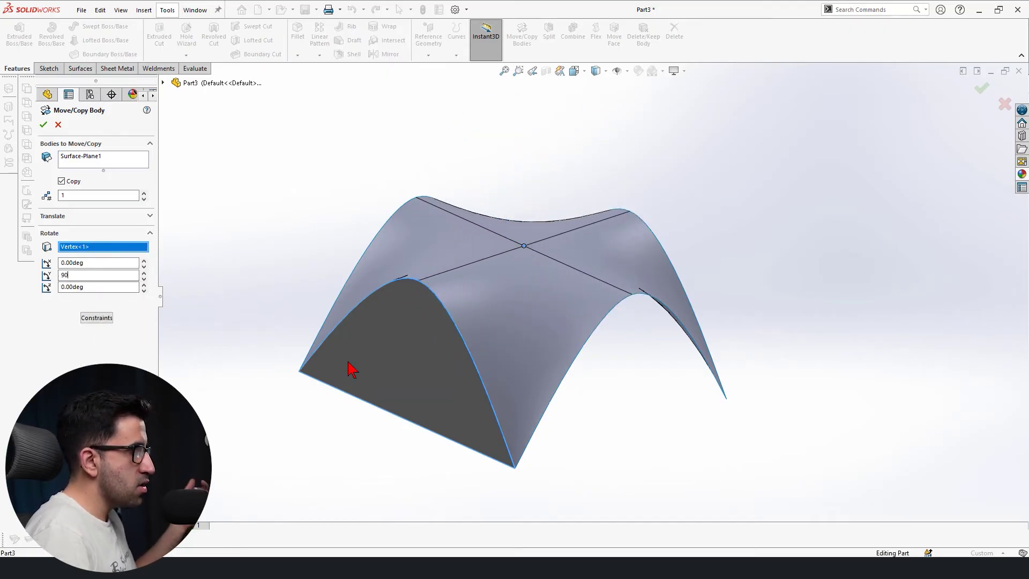
type("90")
key("Return")
middle_click_drag(581, 303, 408, 333)
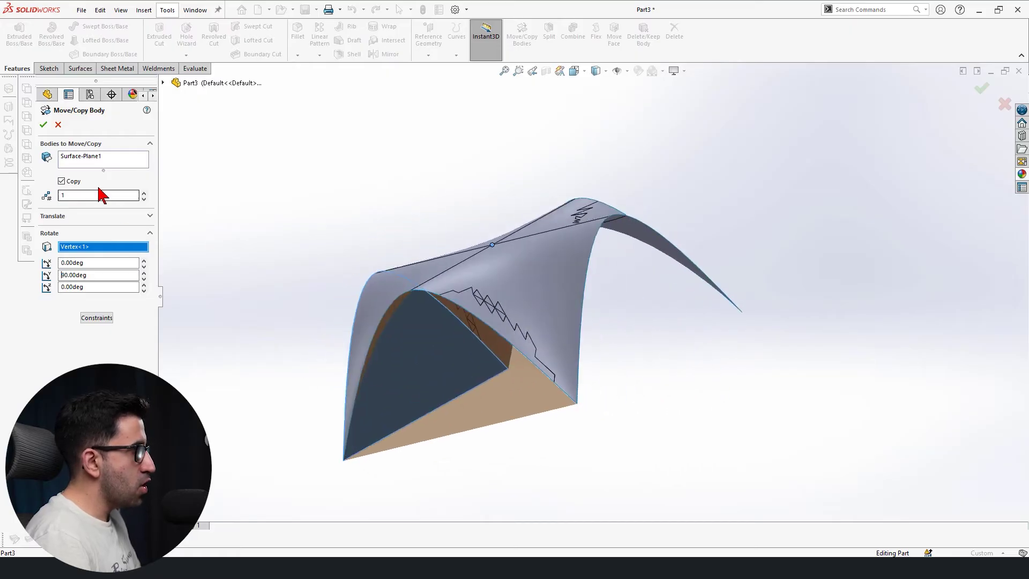
left_click(144, 192)
left_click(143, 193)
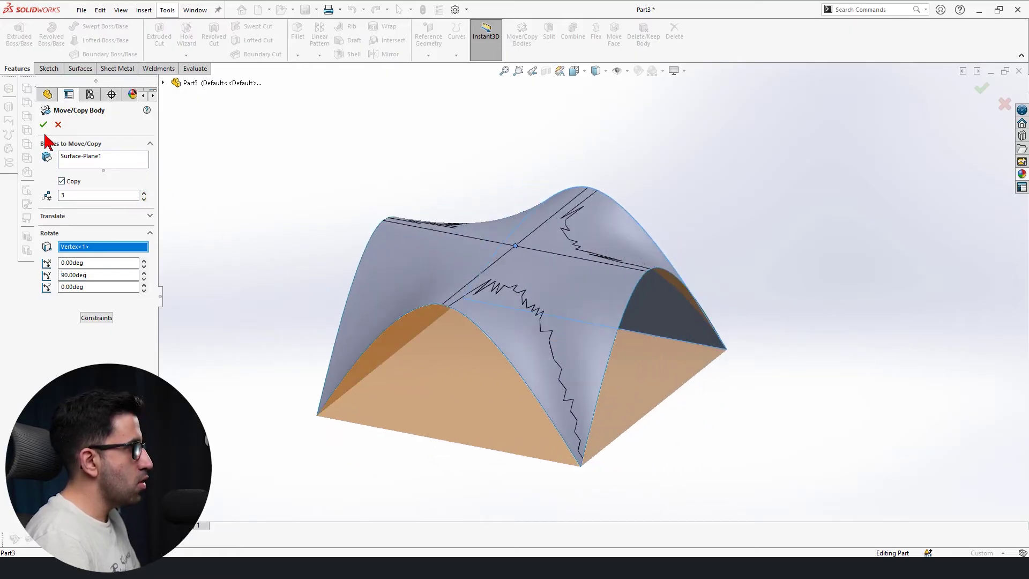
mouse_move(371, 383)
middle_mouse_down()
mouse_move(354, 395)
mouse_move(313, 354)
middle_mouse_up()
left_click(80, 68)
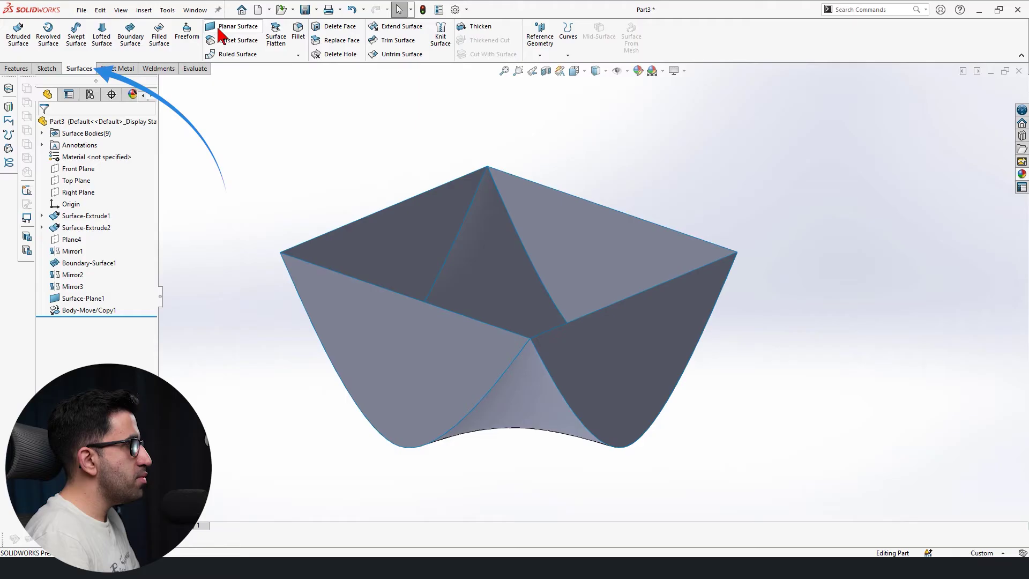
Create a planar surface bounded by the canopy's four top edges.
left_click(238, 27)
left_click(409, 199)
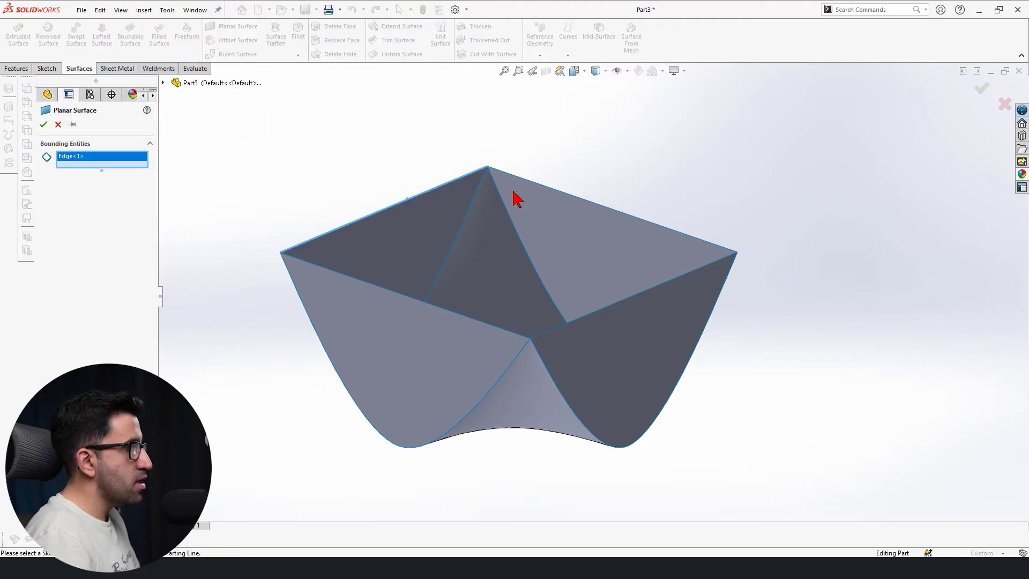
left_click(580, 199)
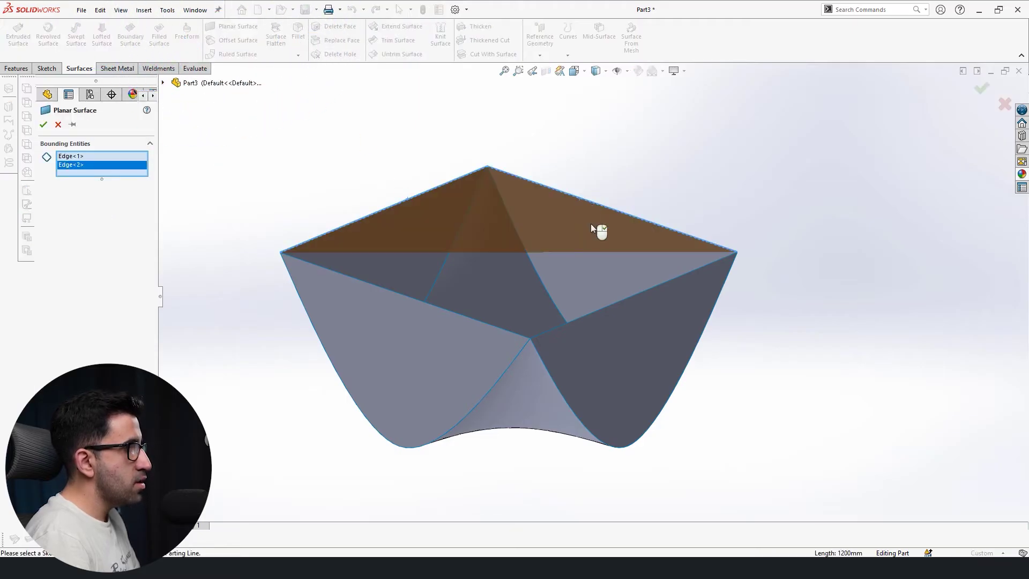
left_click(597, 310)
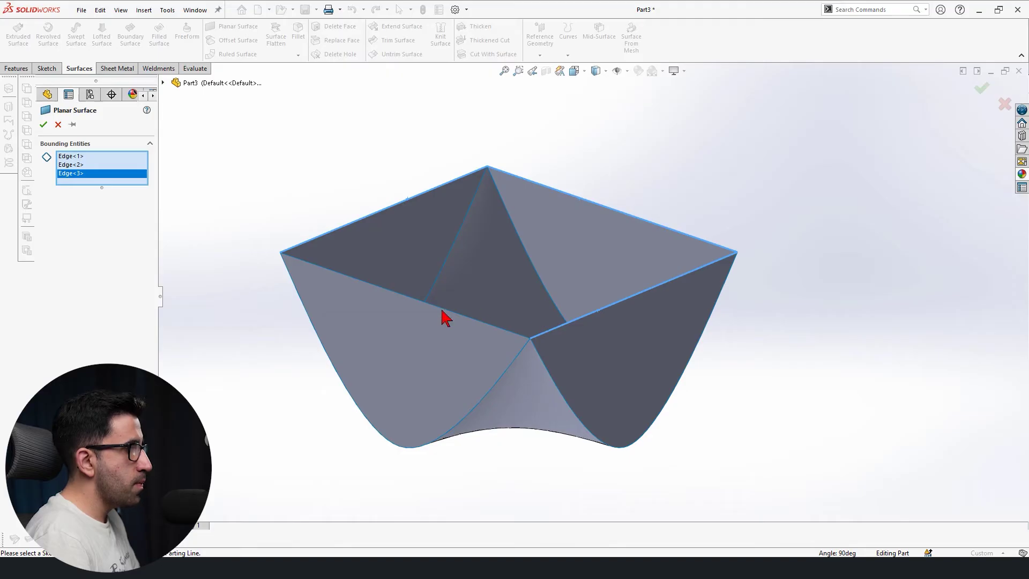
left_click(449, 315)
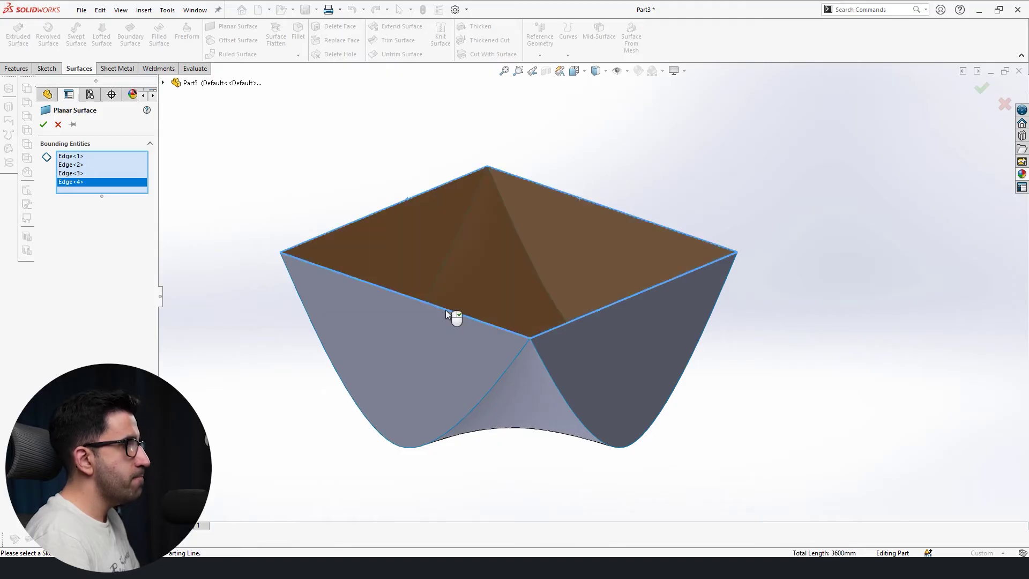
left_click(47, 128)
Check the enclosed model with a section view, then cancel it.
middle_click_drag(253, 154, 552, 75)
left_click(546, 70)
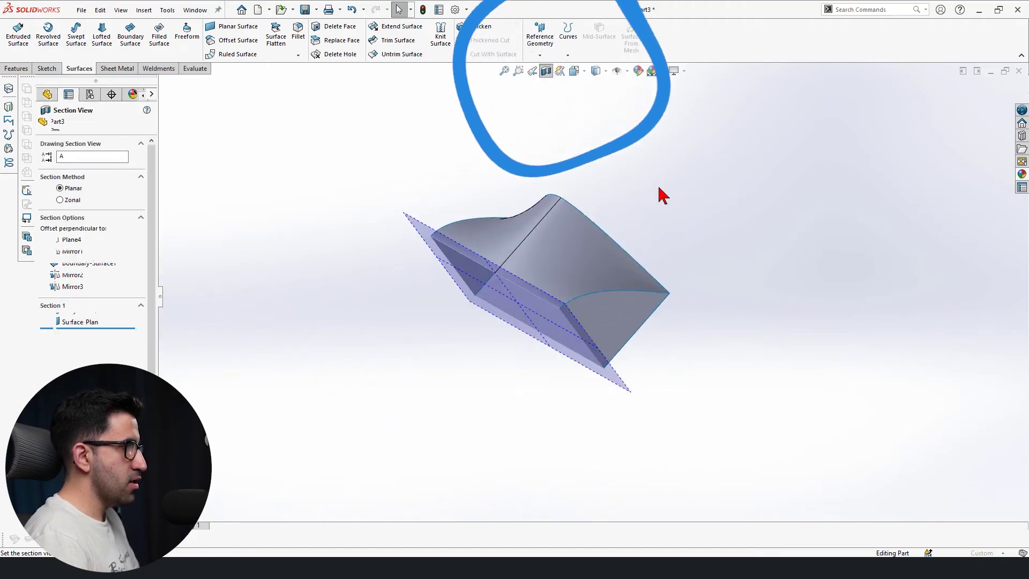
middle_click_drag(663, 196, 522, 294)
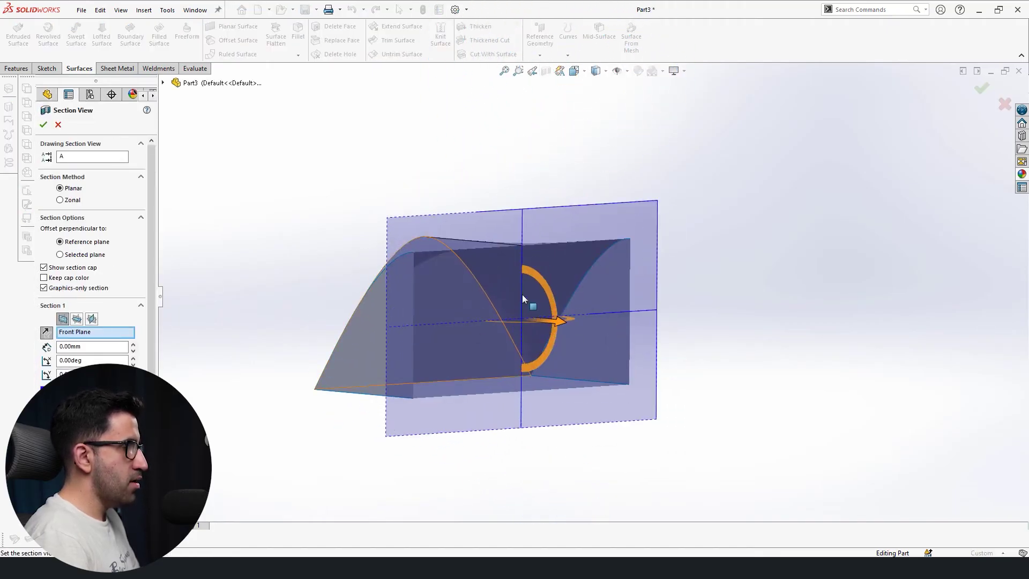
left_click(58, 125)
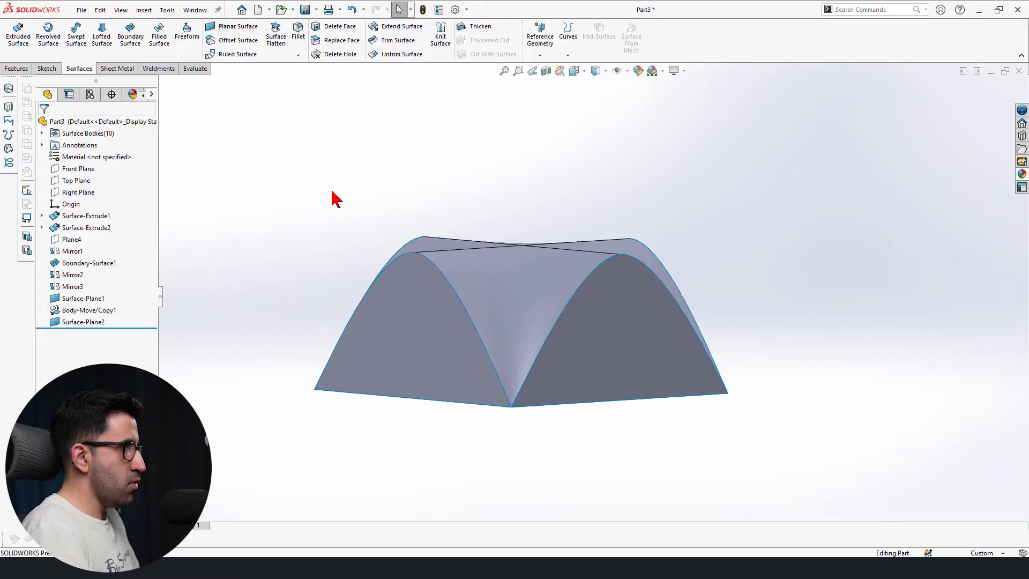
Knit all surface bodies with Create solid and Merge entities on, then verify via section view.
left_click(450, 47)
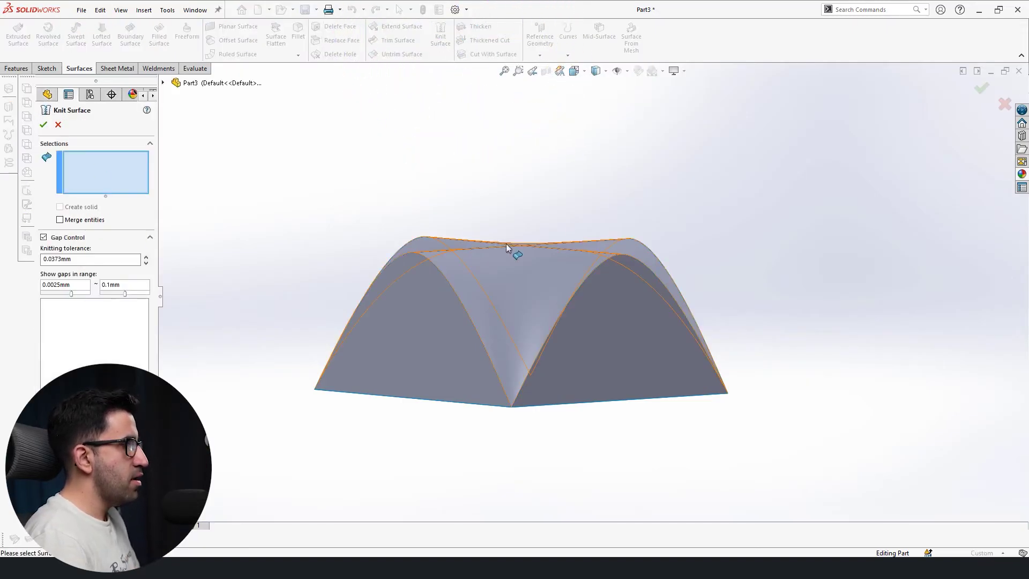
left_click_drag(807, 134, 266, 452)
middle_click_drag(266, 453, 409, 452)
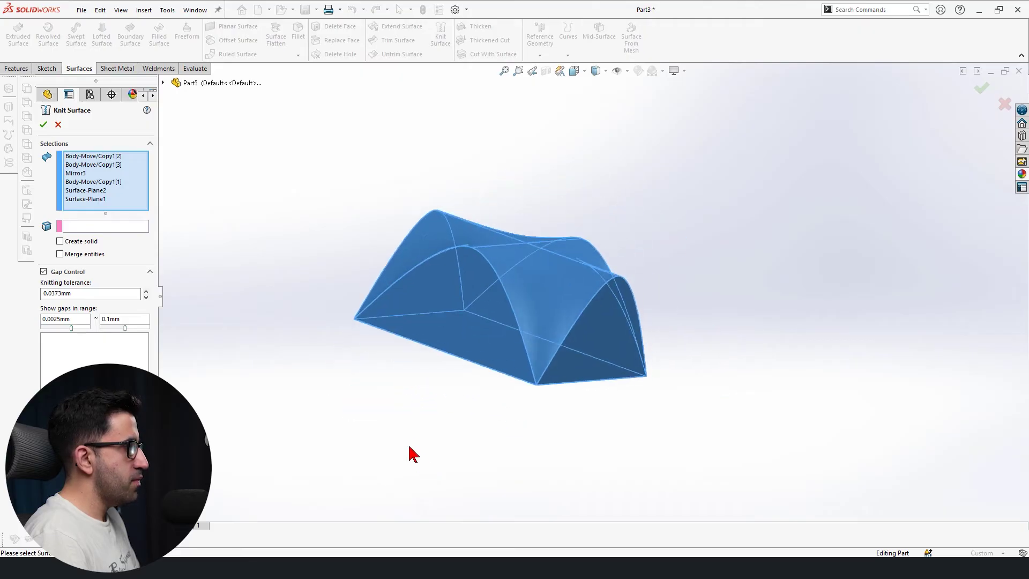
left_click(60, 241)
left_click(63, 255)
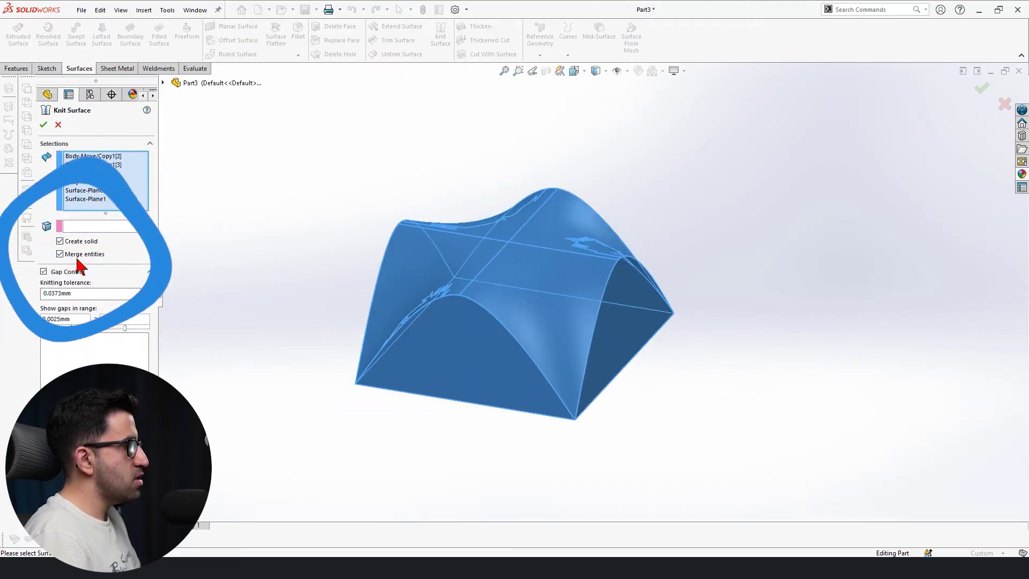
left_click(42, 126)
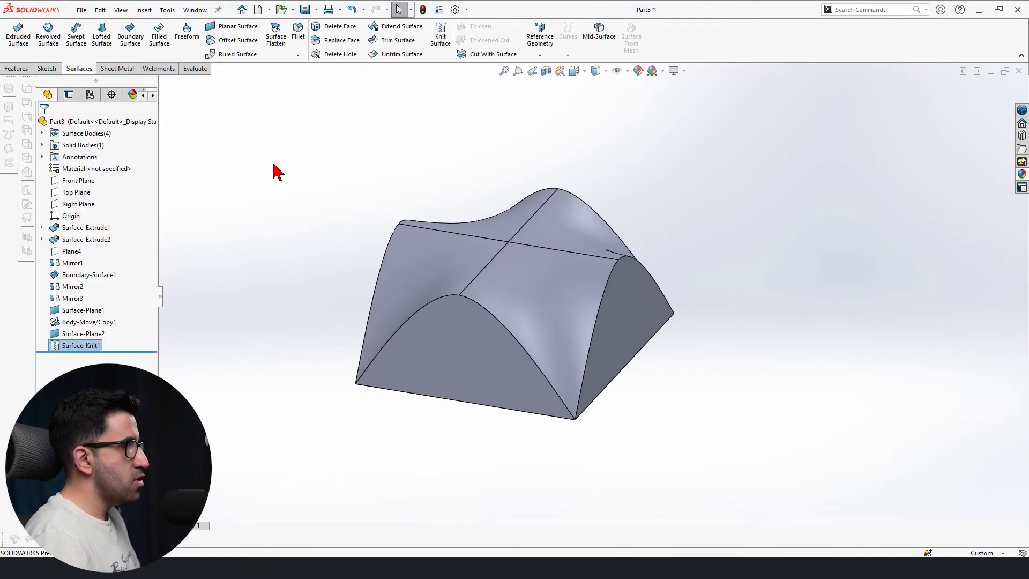
left_click(545, 71)
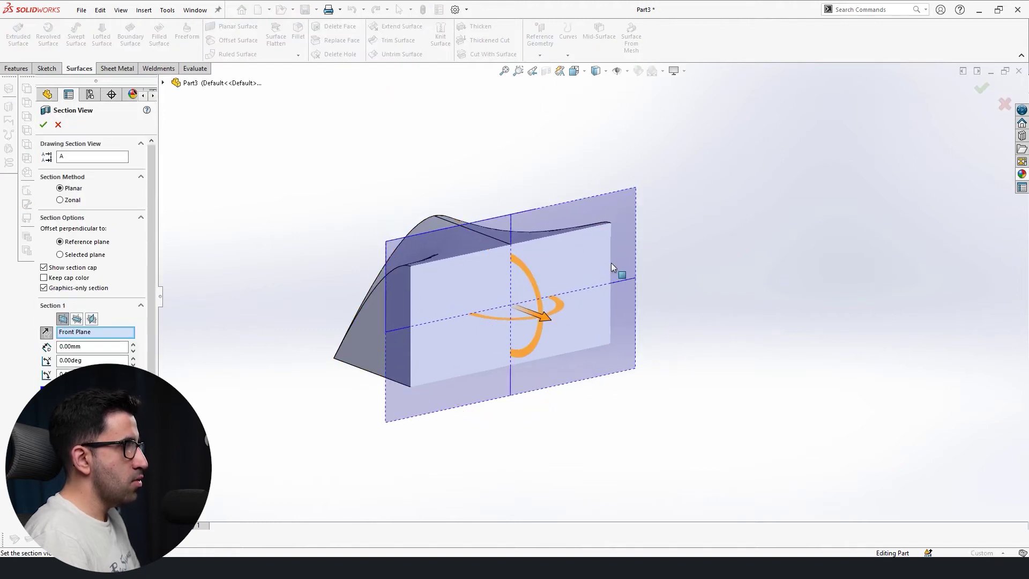
left_click(58, 125)
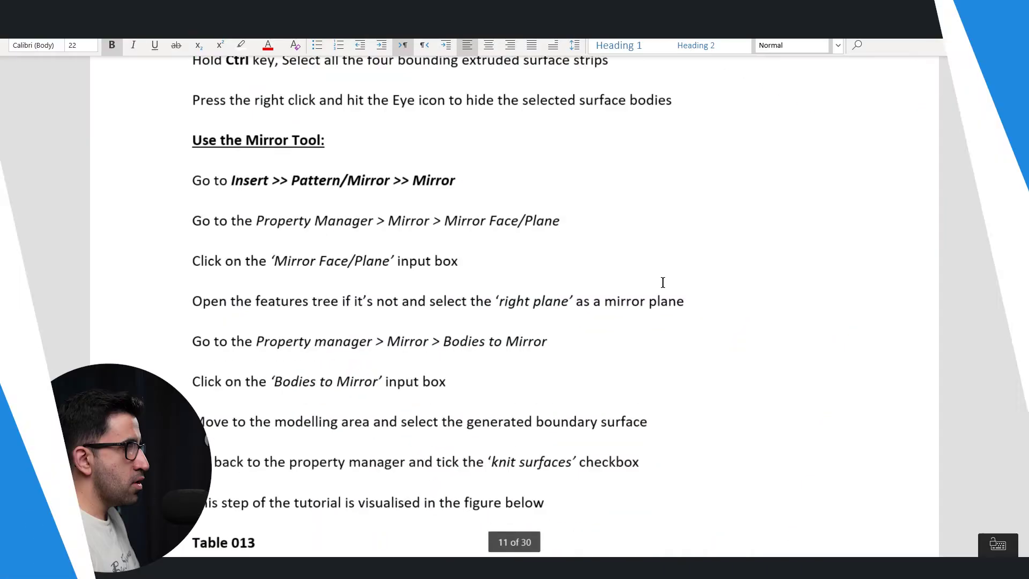
scroll(661, 284, "down", 10)
scroll(656, 287, "down", 20)
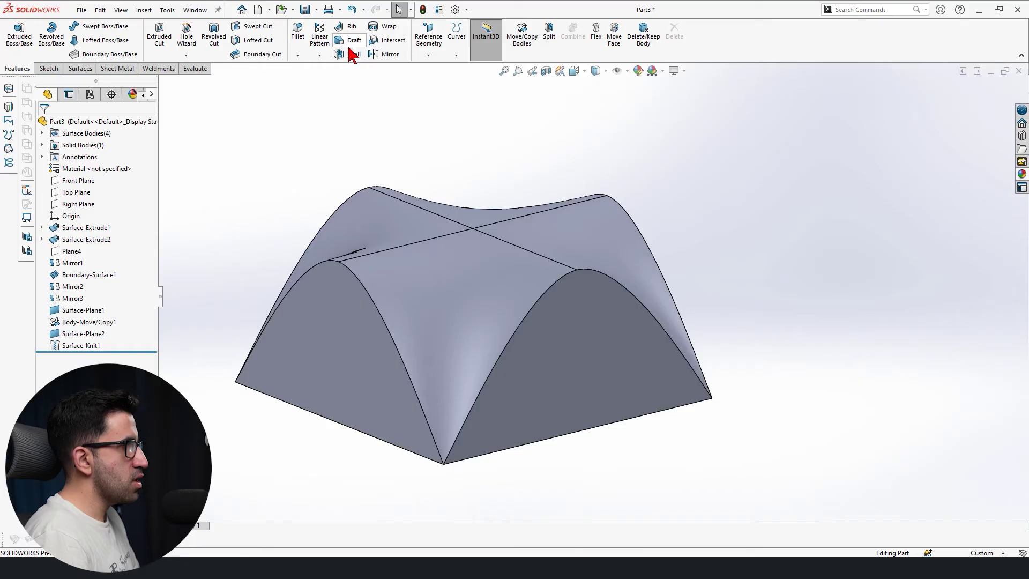
Shell the solid, removing its five flat faces.
left_click(352, 54)
left_click(564, 375)
middle_click_drag(563, 375, 538, 350)
left_click(590, 336)
left_click(590, 335)
left_click(496, 365)
left_click(539, 350)
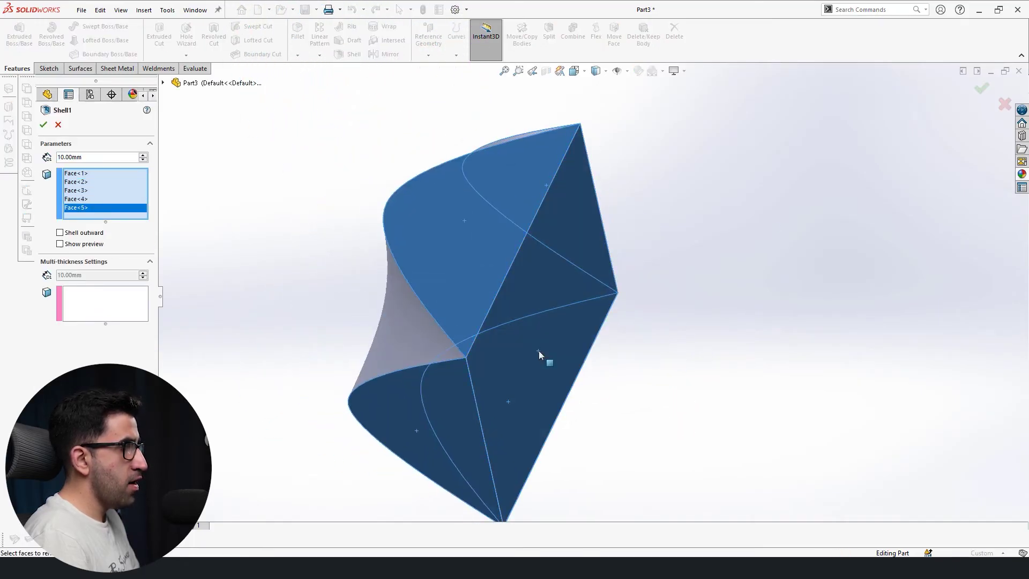
key("Return")
Edit Shell1 to the final 70 mm wall thickness and switch to the front view.
left_click(69, 357)
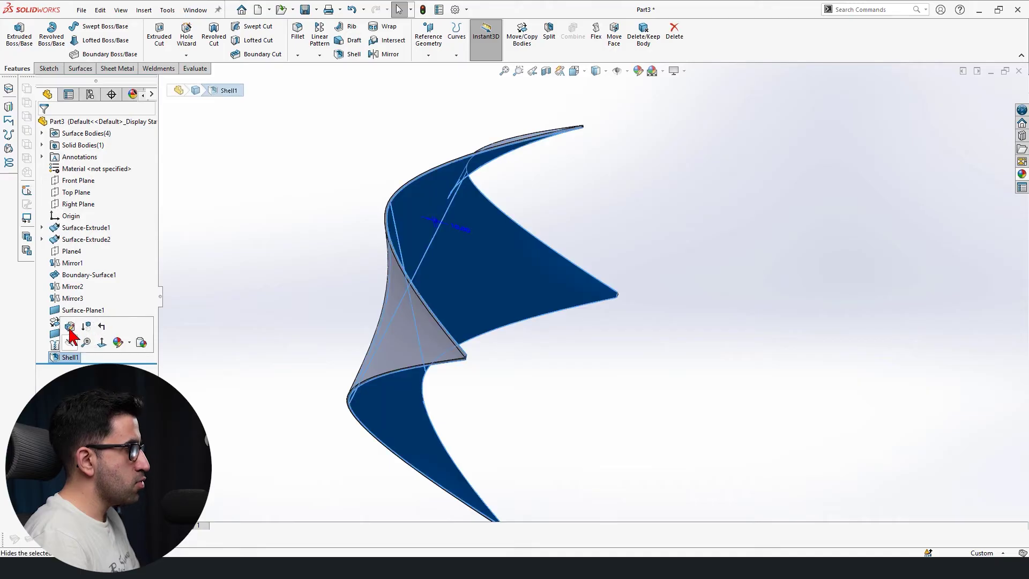
left_click(70, 326)
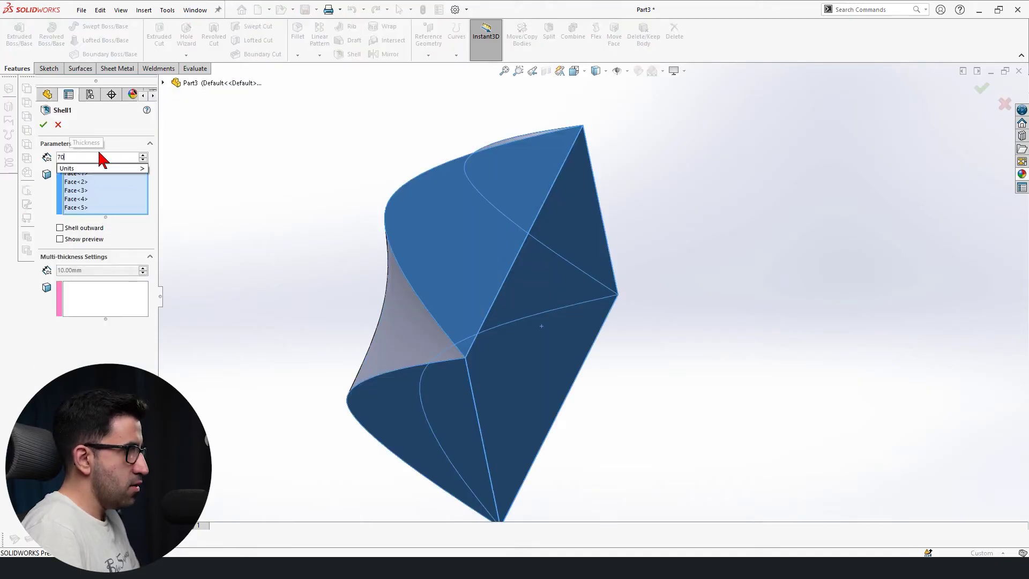
key("Return")
middle_click_drag(258, 216, 737, 337)
key("ctrl+7")
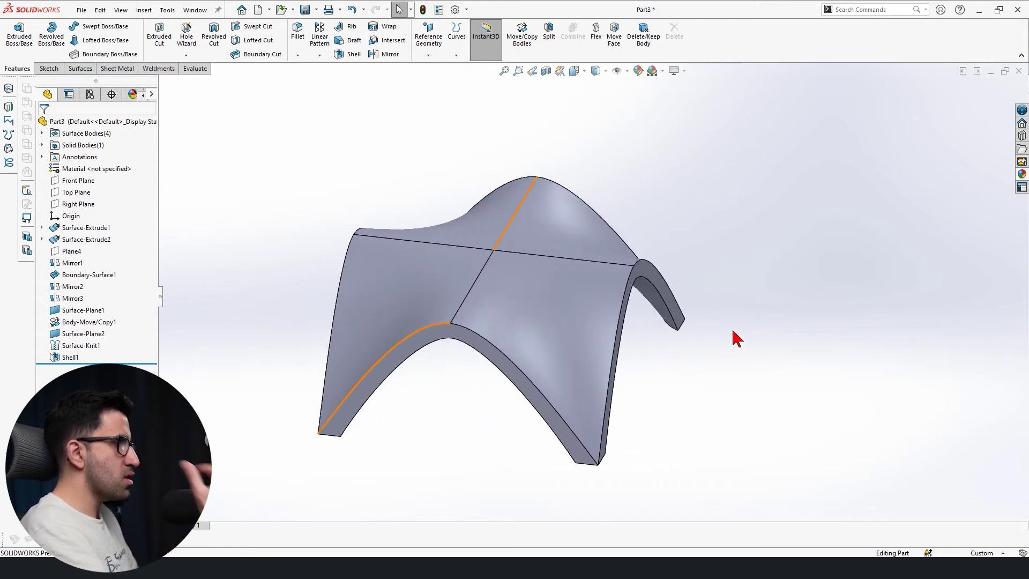
key("ctrl+1")
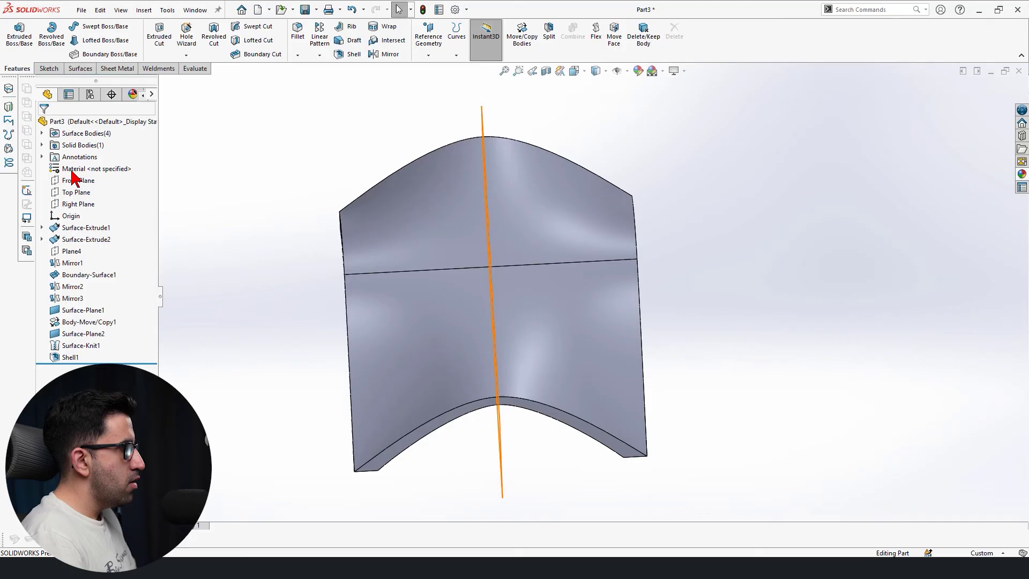
Start a sketch on Top Plane and view it face-on.
left_click(73, 195)
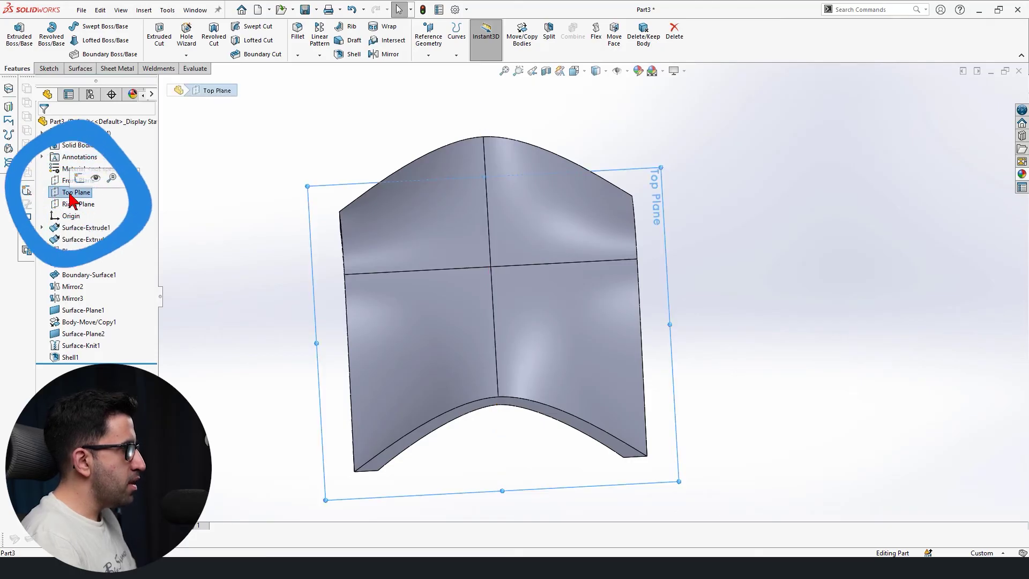
left_click(77, 178)
key("space")
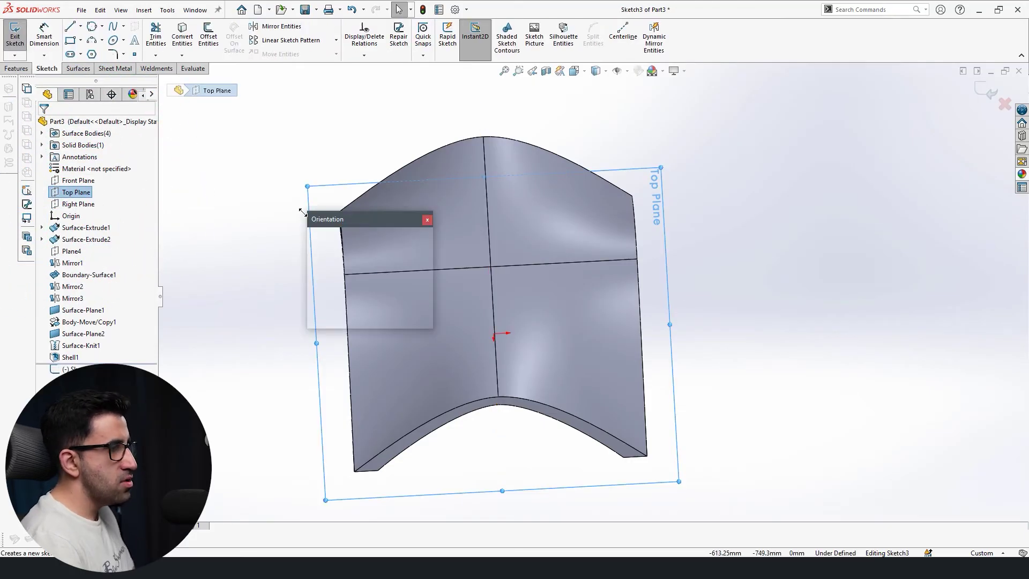
left_click(424, 281)
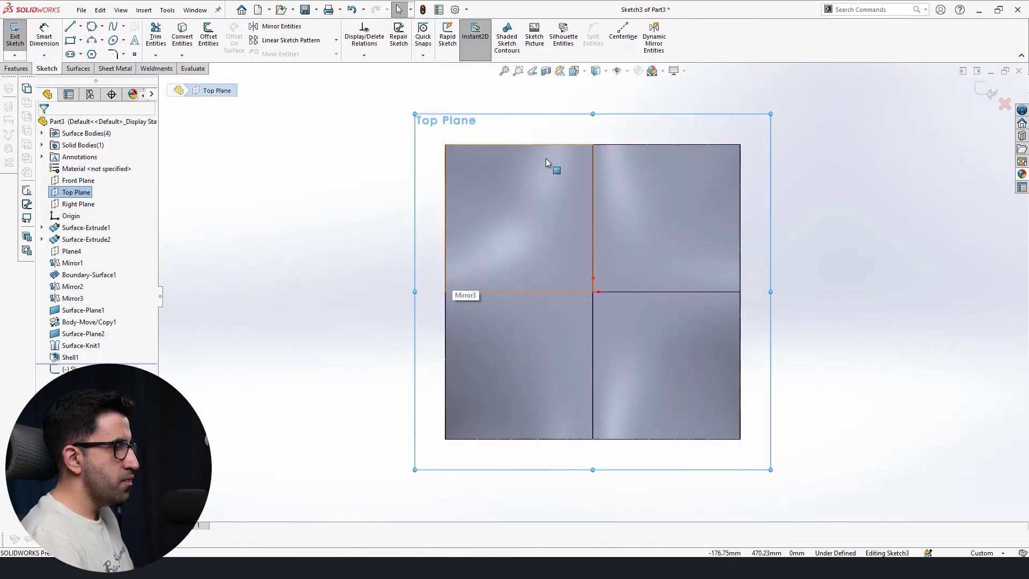
Draw a narrow corner rectangle along the left edge of the square footprint.
key("r")
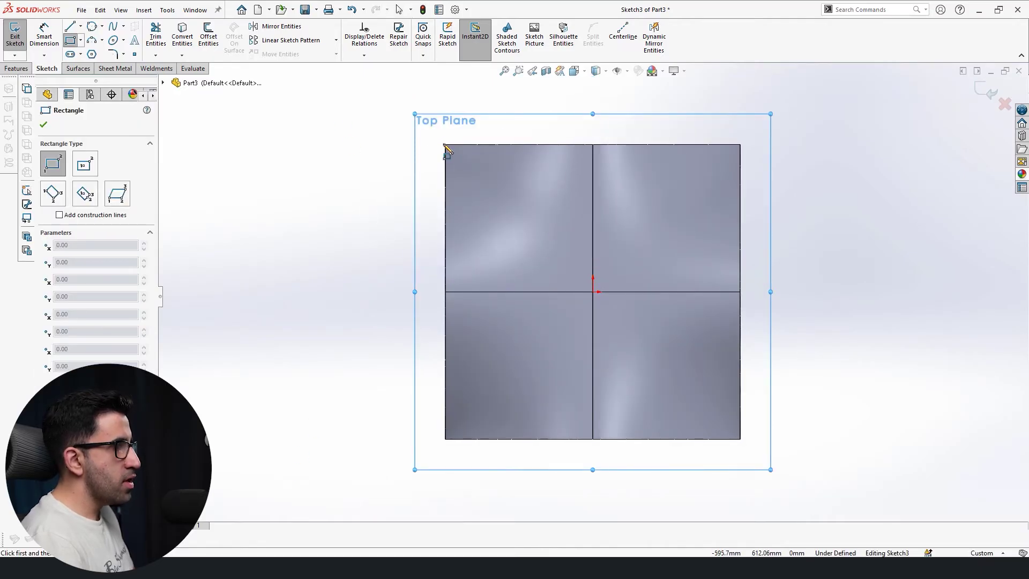
scroll(445, 145, "down", 3)
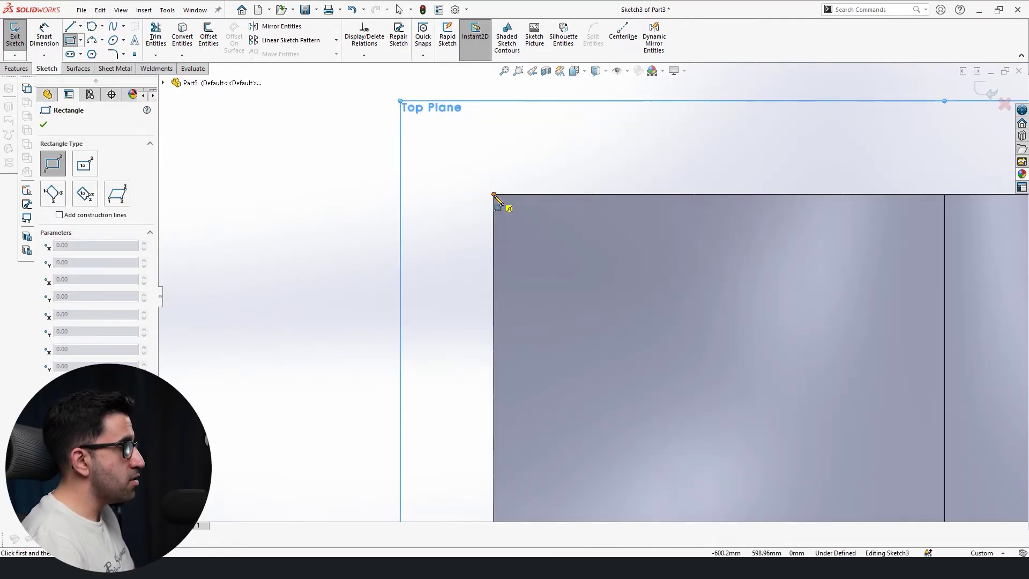
left_click(445, 145)
scroll(505, 204, "up", 4)
scroll(593, 443, "down", 3)
scroll(593, 461, "up", 1)
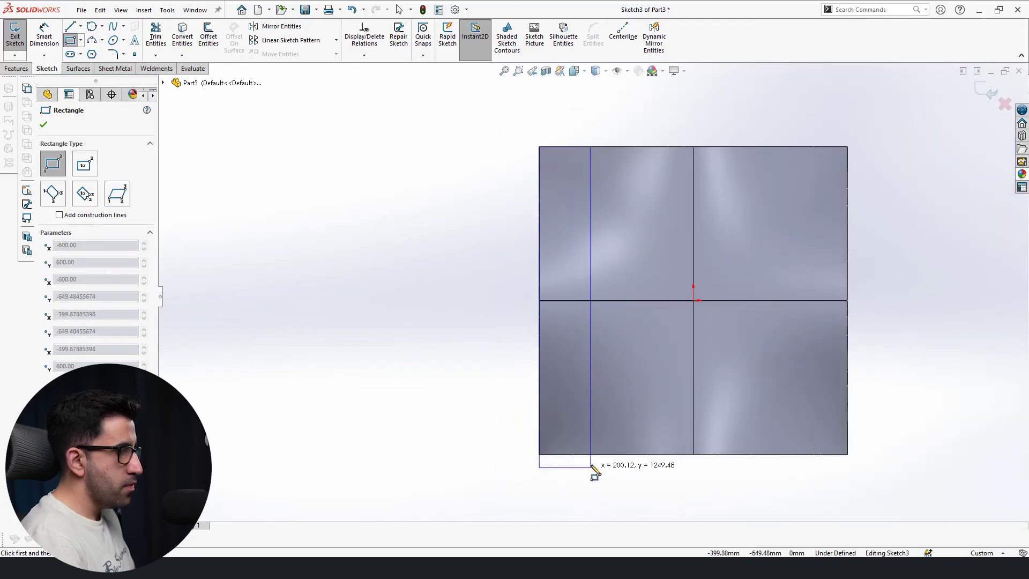
left_click(586, 456)
key("Escape")
scroll(590, 461, "up", 3)
scroll(596, 367, "down", 3)
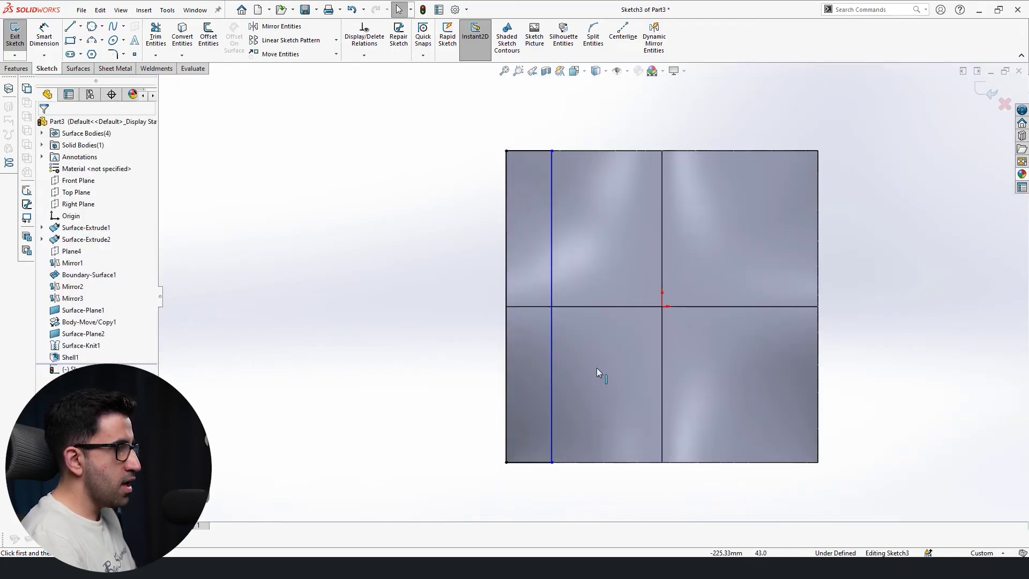
Dimension the strip width to 10 mm and select its four lines.
key("d")
left_click(537, 152)
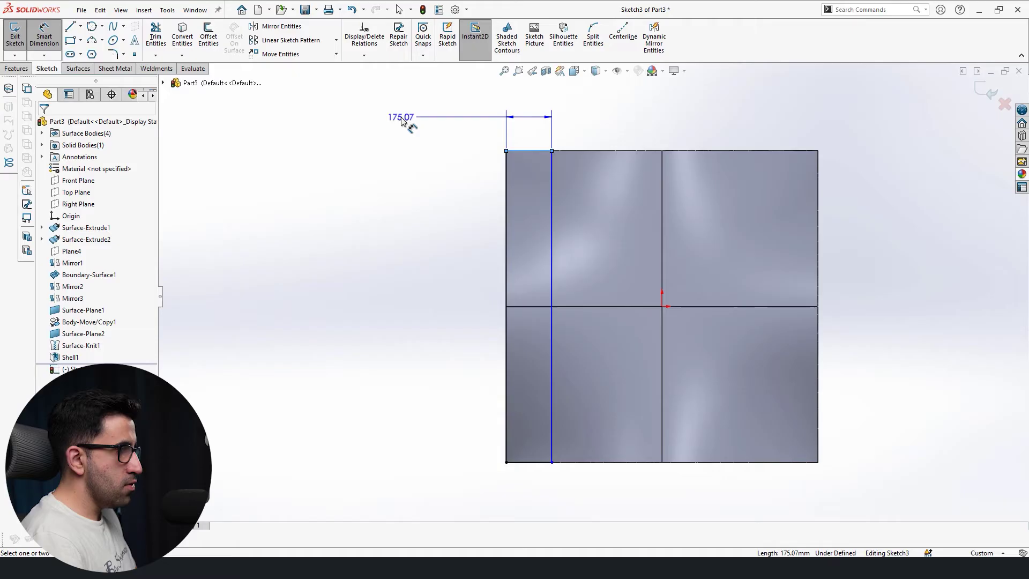
left_click(414, 125)
type("10")
key("Return")
key("Escape")
key("f")
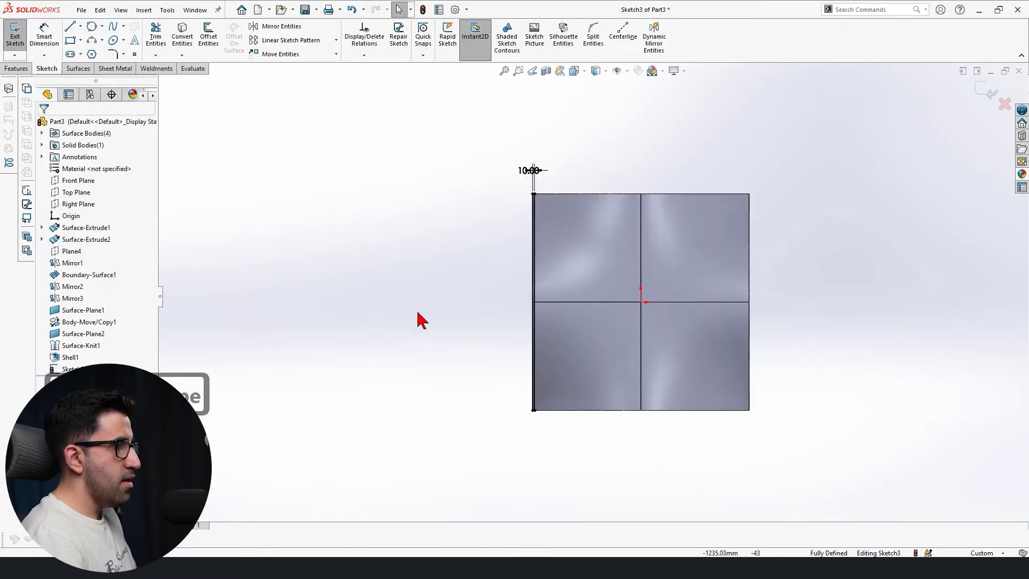
left_click_drag(360, 114, 499, 511)
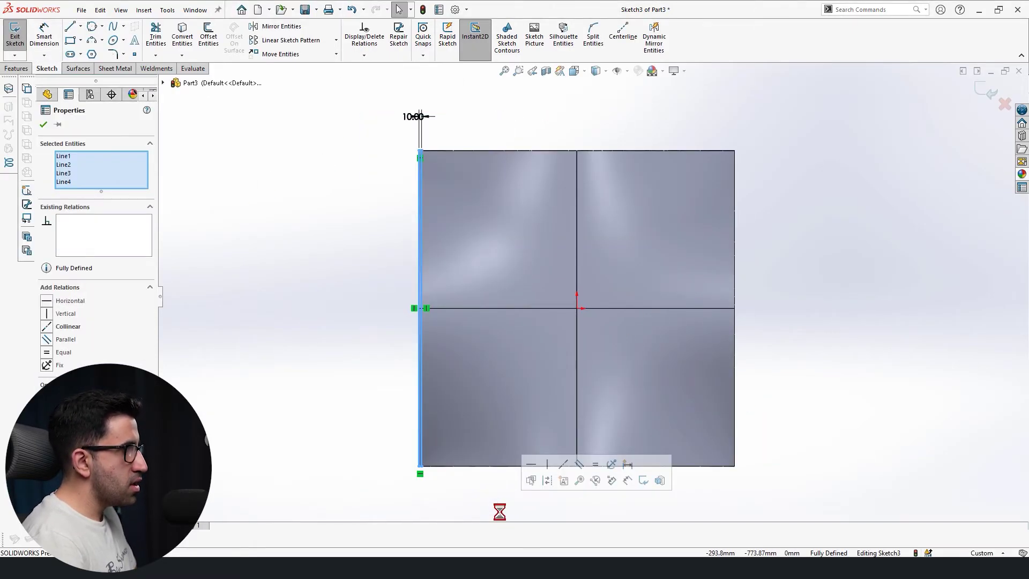
Linearly pattern the strip along X: 20 instances at 62.89 mm spacing.
left_click(306, 43)
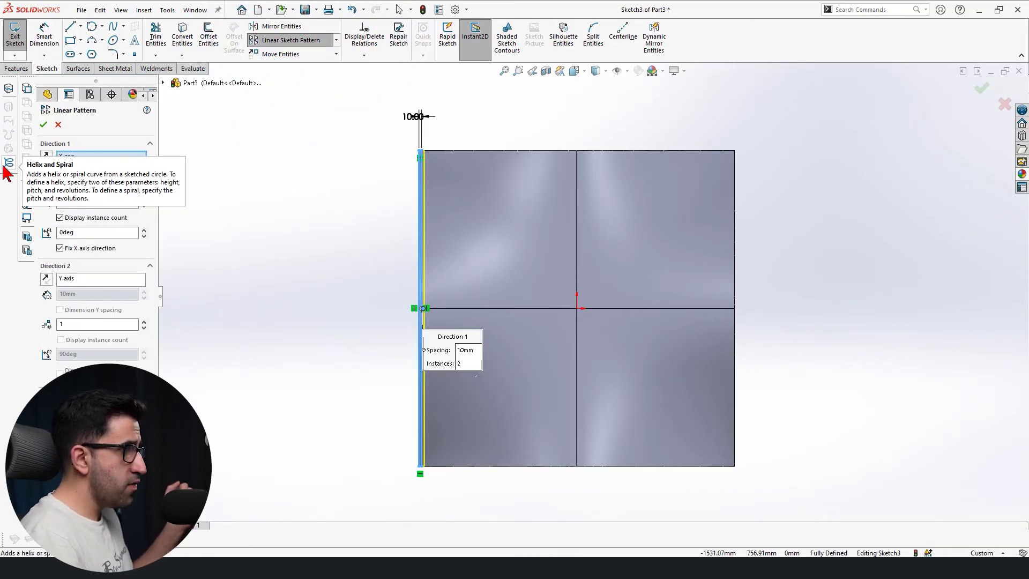
type("55")
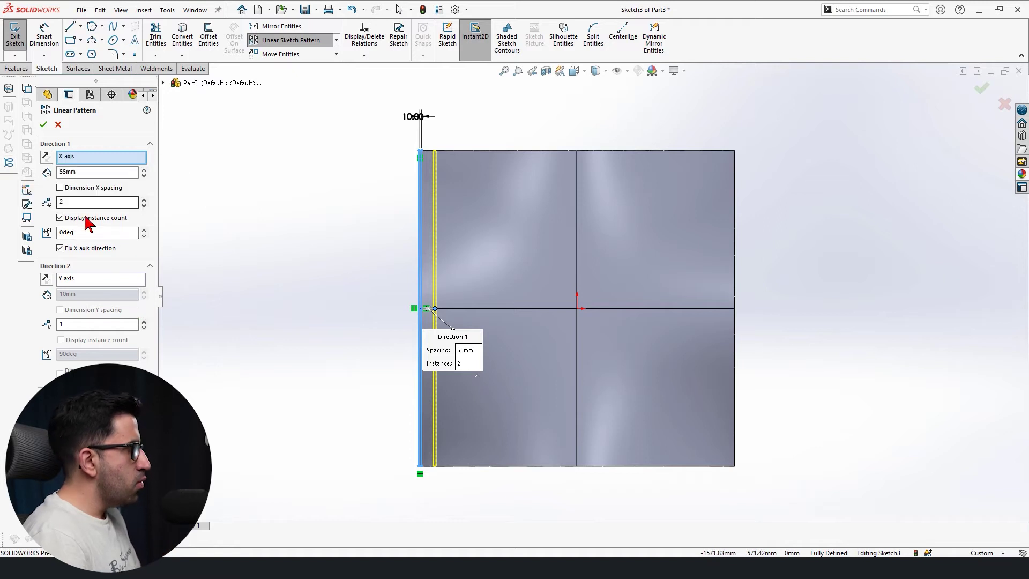
type("0")
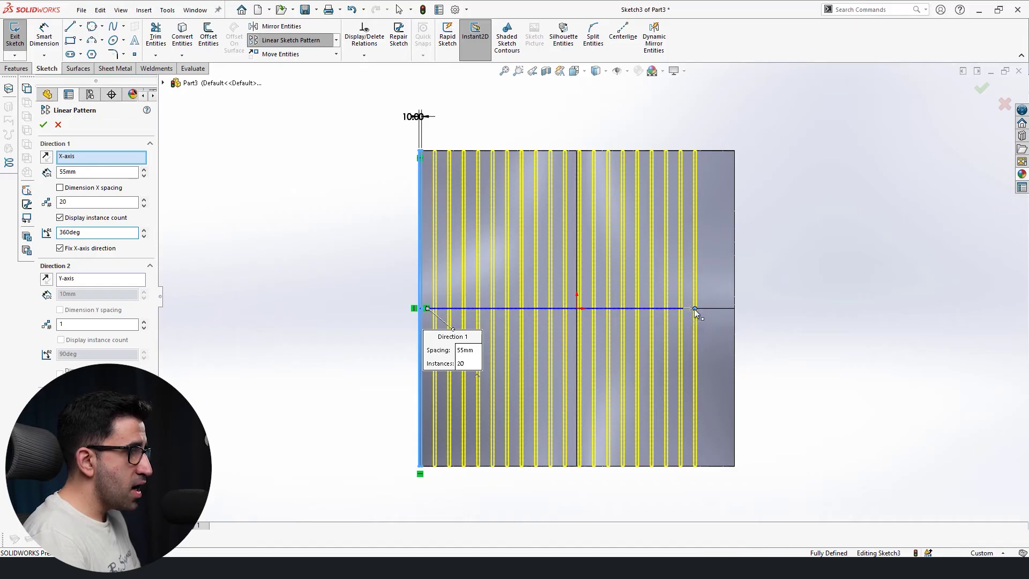
left_click_drag(695, 310, 738, 310)
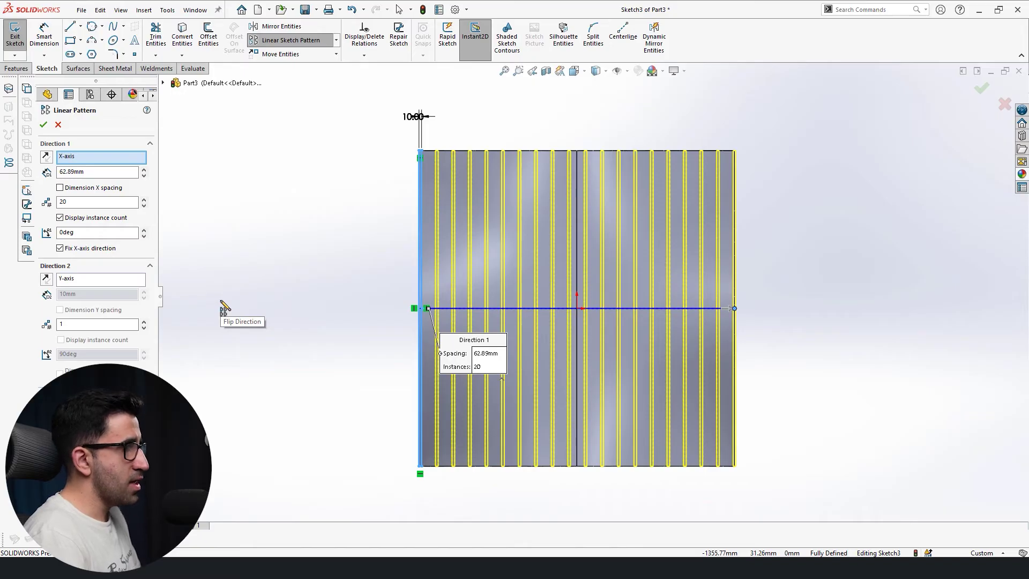
mouse_move(224, 306)
middle_mouse_down()
mouse_move(268, 315)
mouse_move(394, 381)
middle_mouse_up()
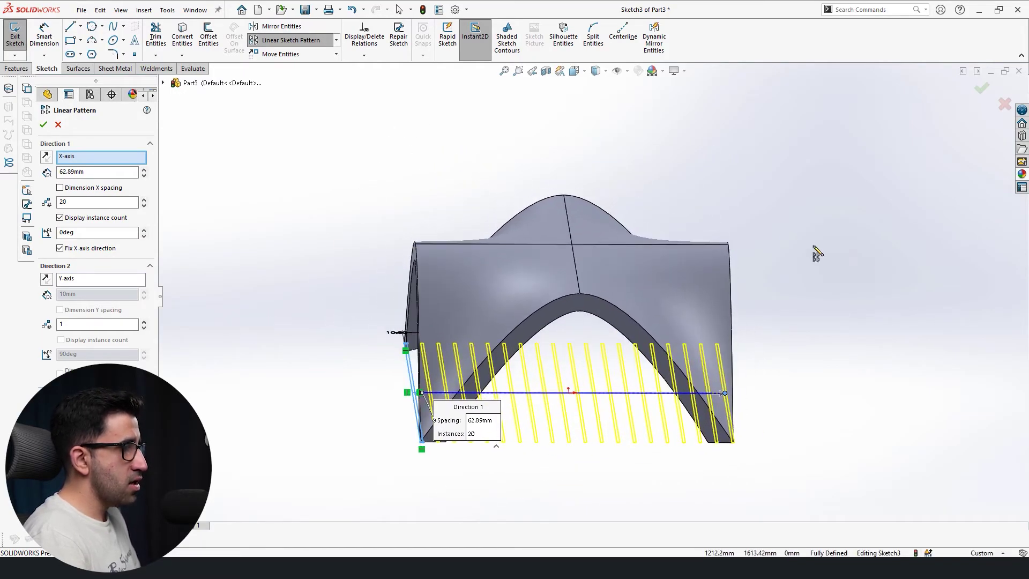
left_click(44, 127)
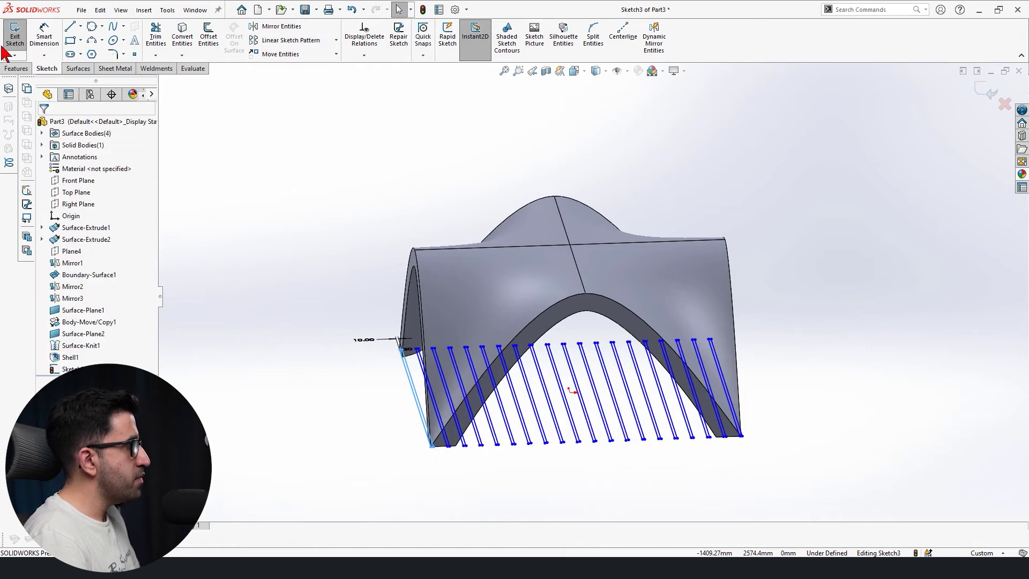
Extrude the 20 strips blind 1038 mm as separate fins, with Merge result off.
left_click(16, 68)
left_click(19, 36)
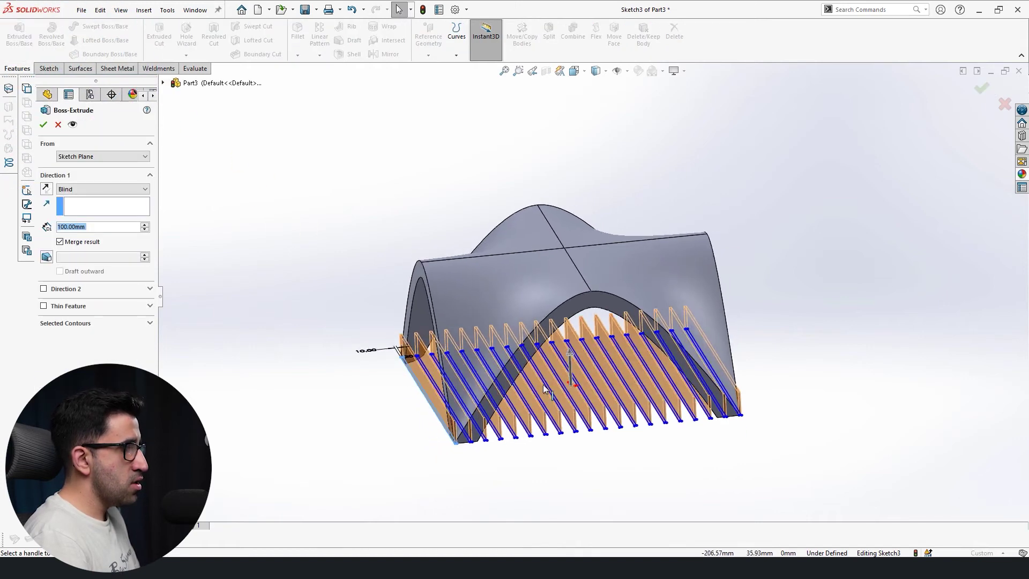
middle_click_drag(542, 384, 571, 388)
left_click_drag(572, 388, 560, 209)
middle_click_drag(560, 209, 620, 339)
scroll(616, 399, "down", 3)
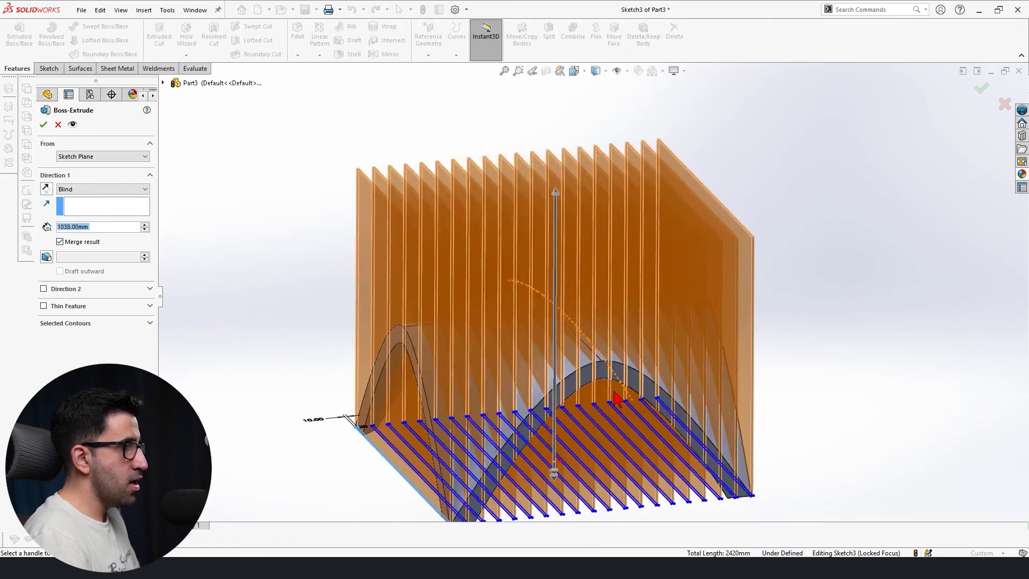
middle_click_drag(618, 397, 623, 406)
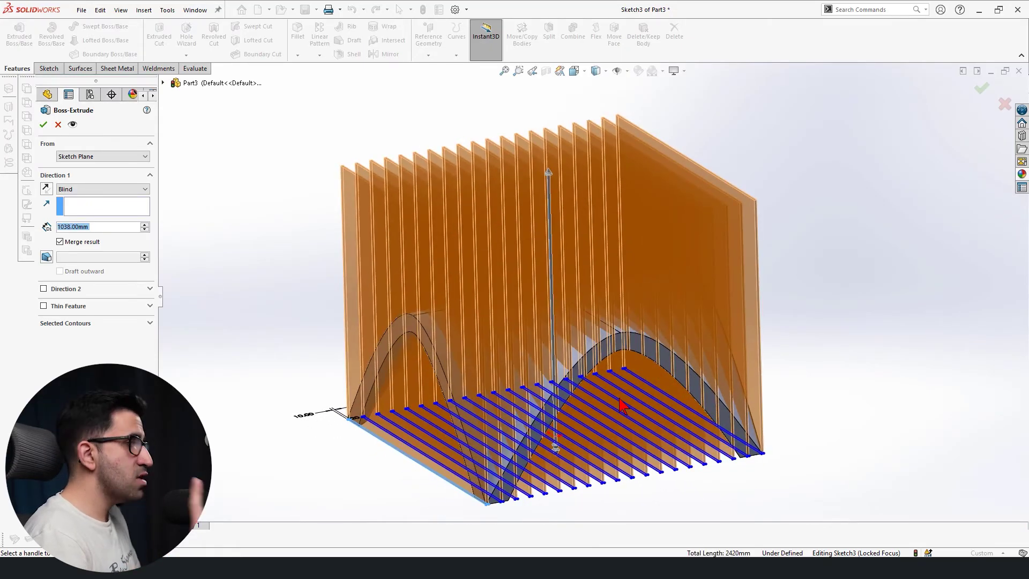
middle_click_drag(303, 297, 375, 333)
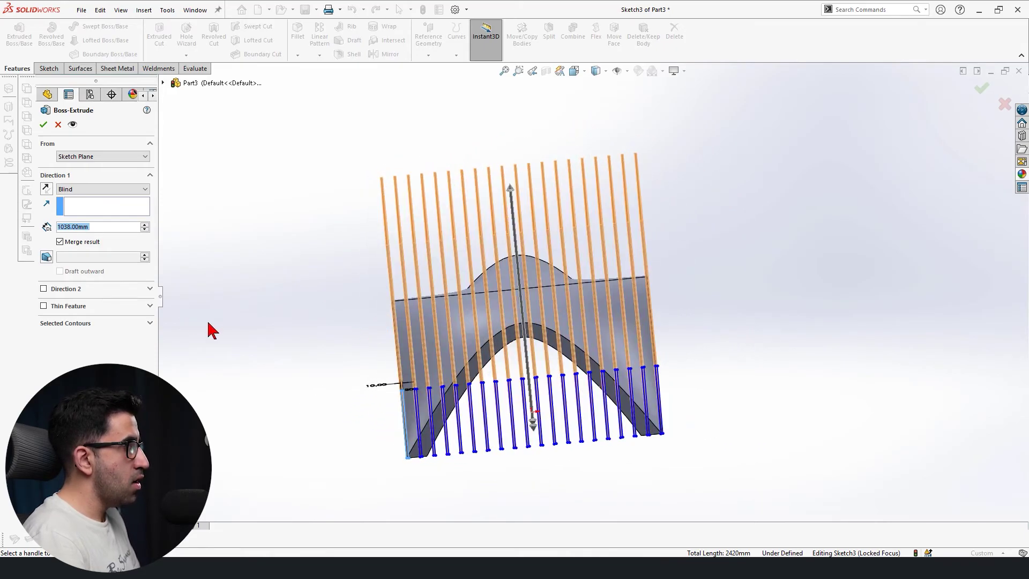
left_click(59, 242)
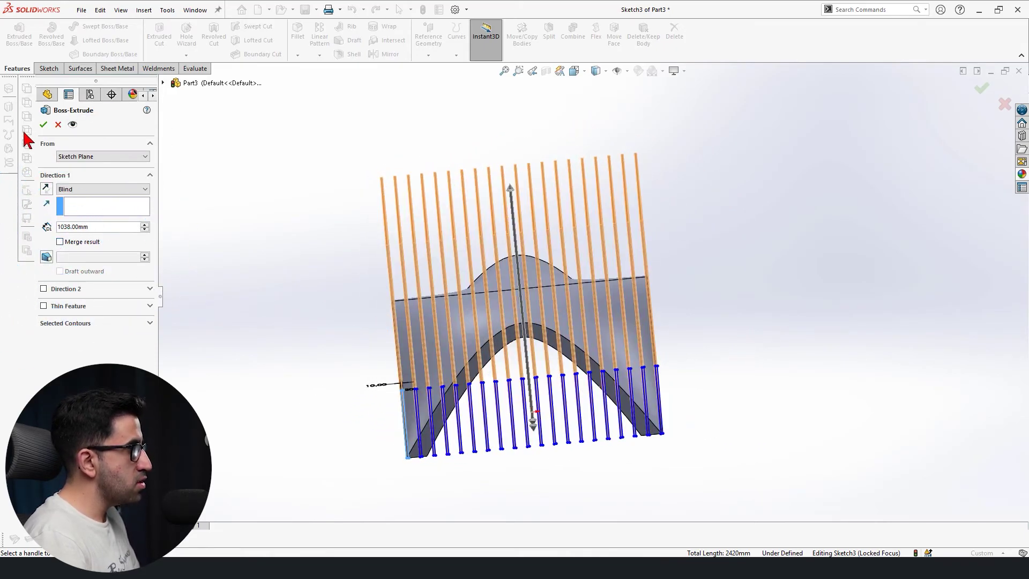
left_click(44, 124)
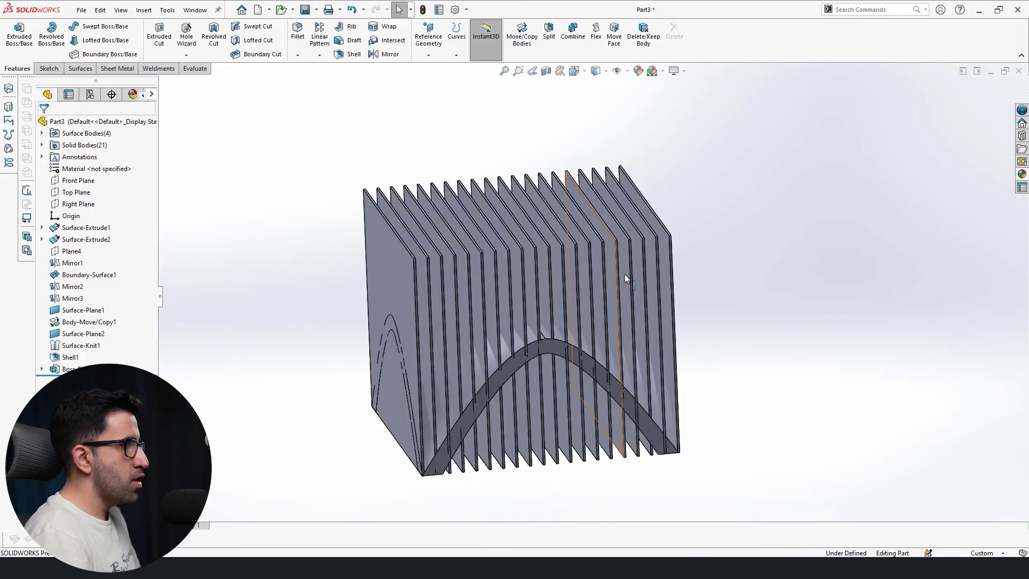
Open Move/Copy Bodies via search and select all 20 fin bodies to copy.
middle_click_drag(430, 292, 550, 315)
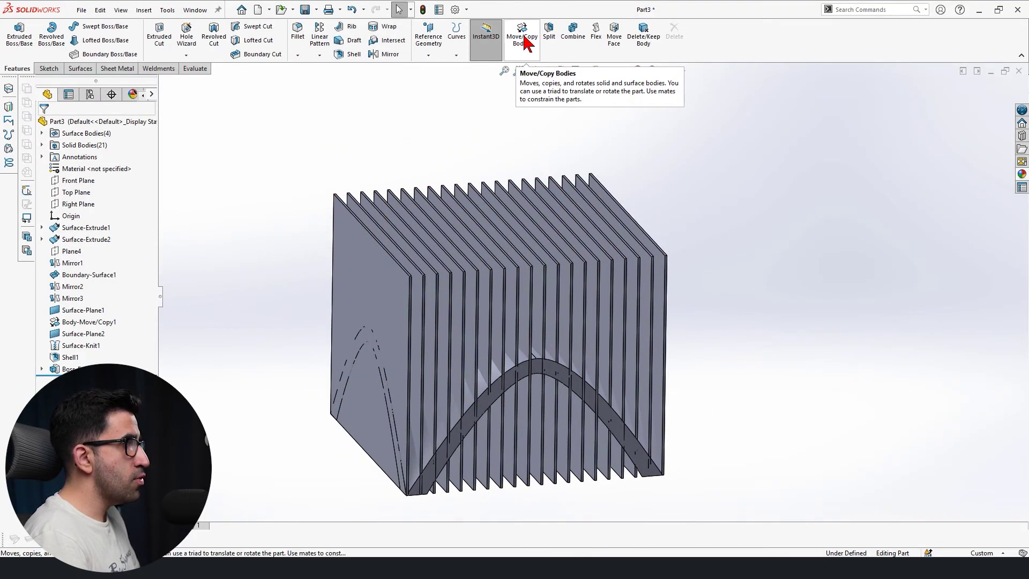
left_click(865, 9)
type("move")
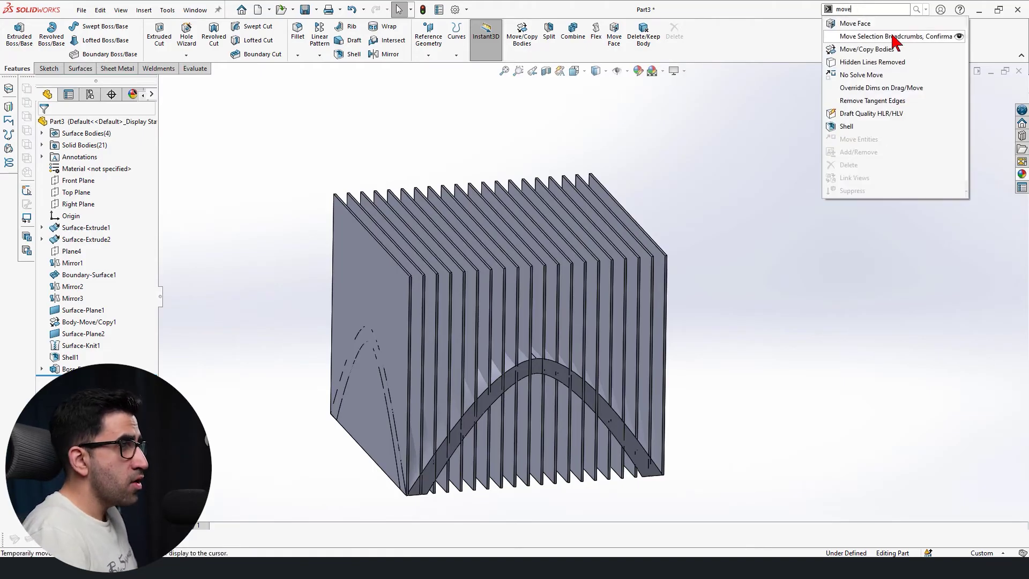
left_click(895, 45)
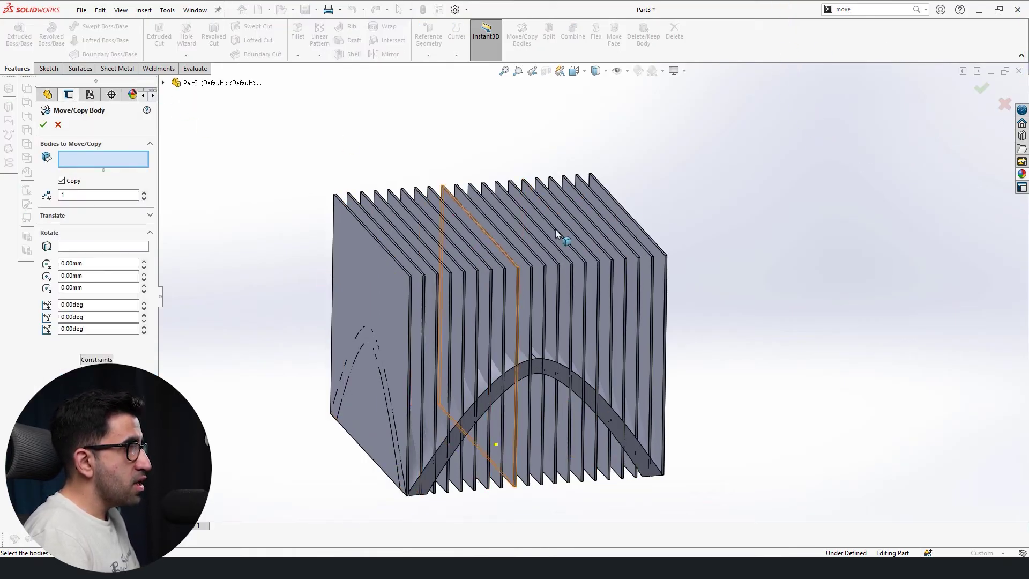
left_click(162, 83)
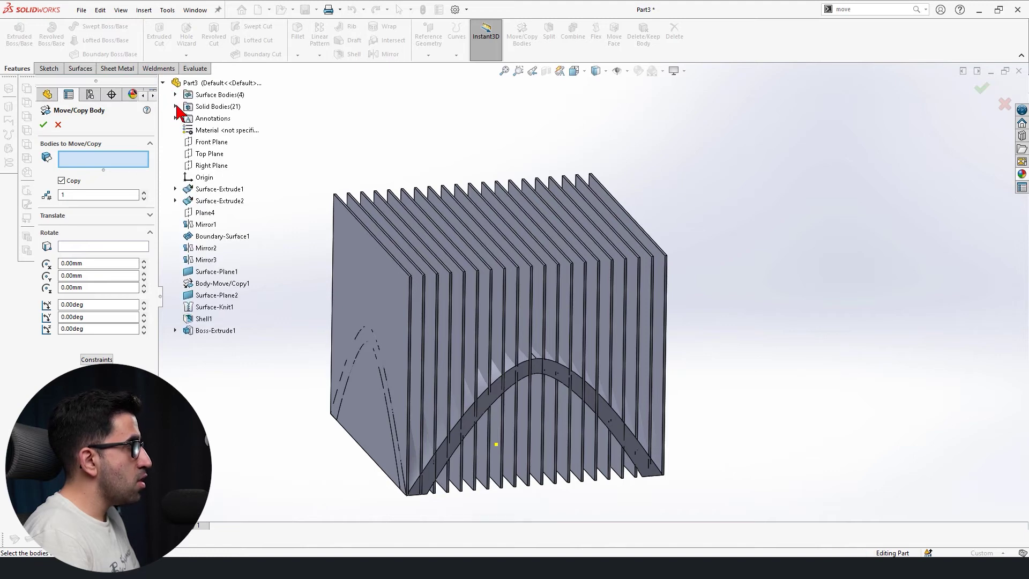
left_click(177, 107)
left_click(256, 132)
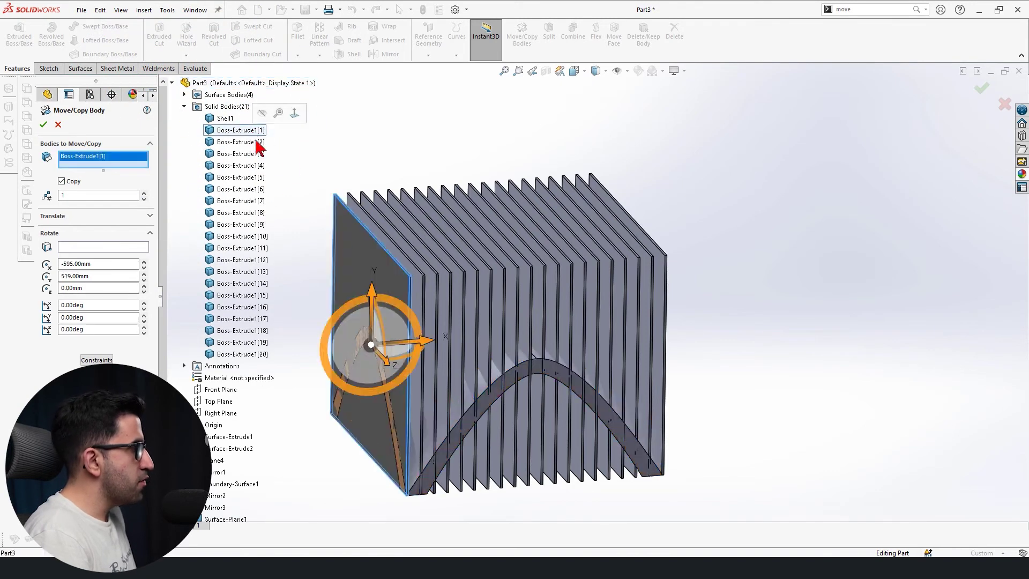
left_click(247, 354)
left_click(242, 342)
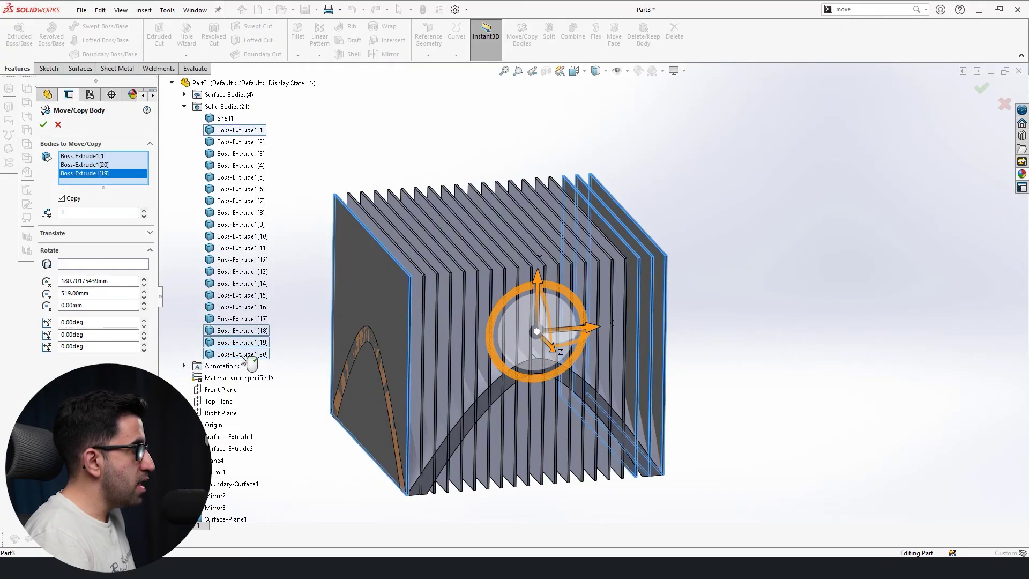
left_click(242, 225, "shift")
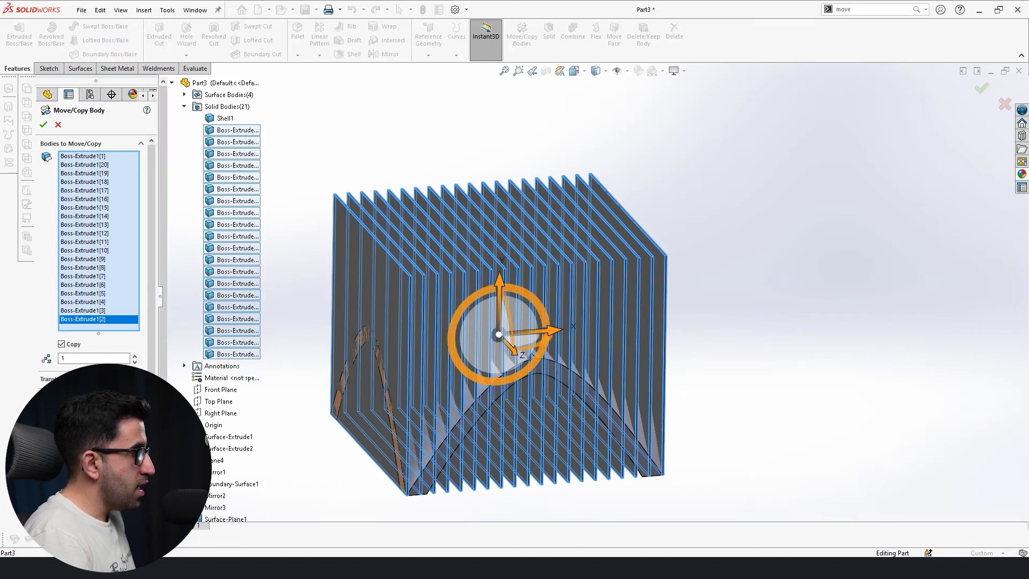
Rotate the fin copies 90° about the origin, confirm, and view isometric.
left_click(628, 71)
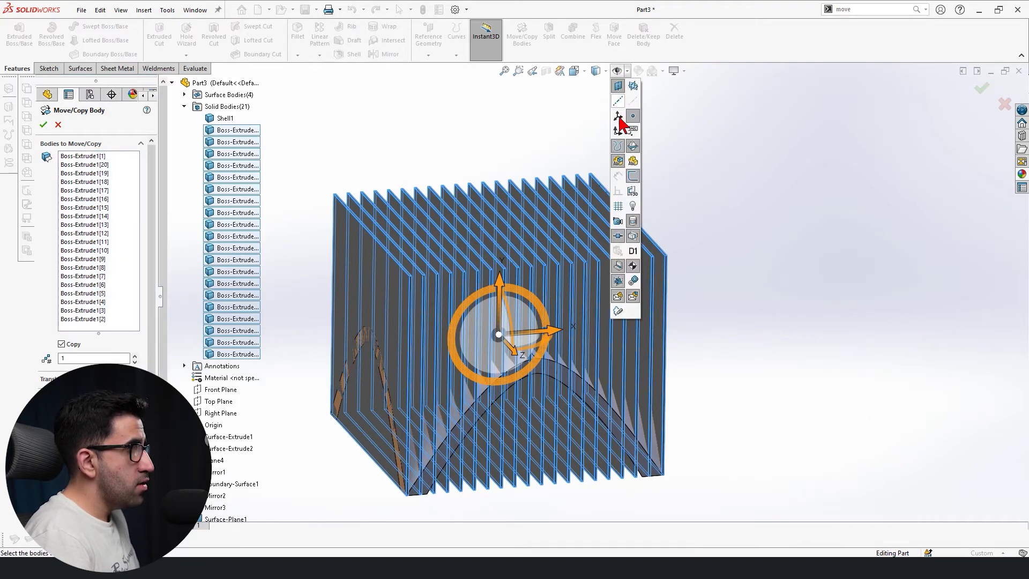
middle_click_drag(736, 297, 682, 310)
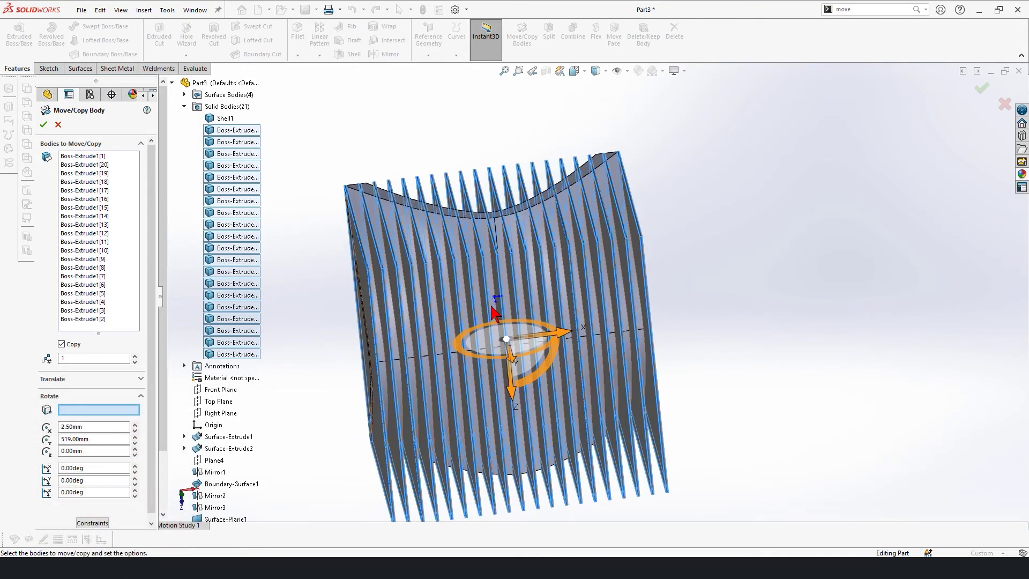
left_click(494, 297)
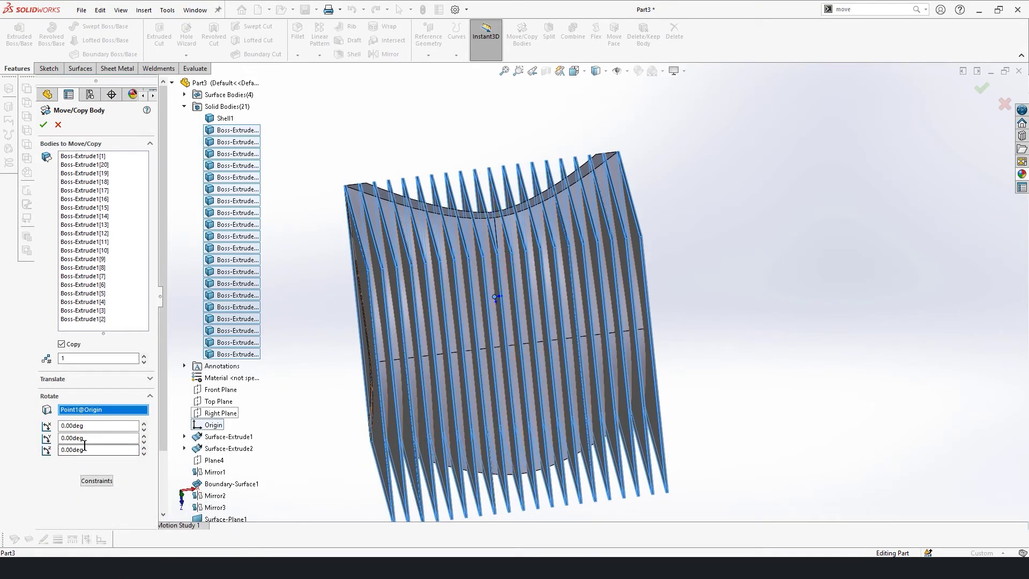
type("9")
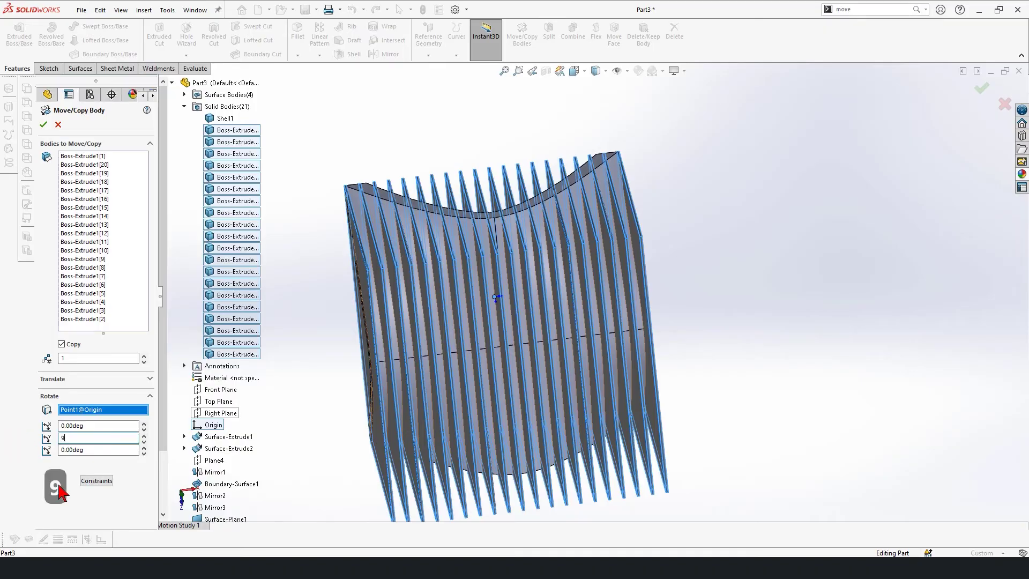
type("0")
key("Return")
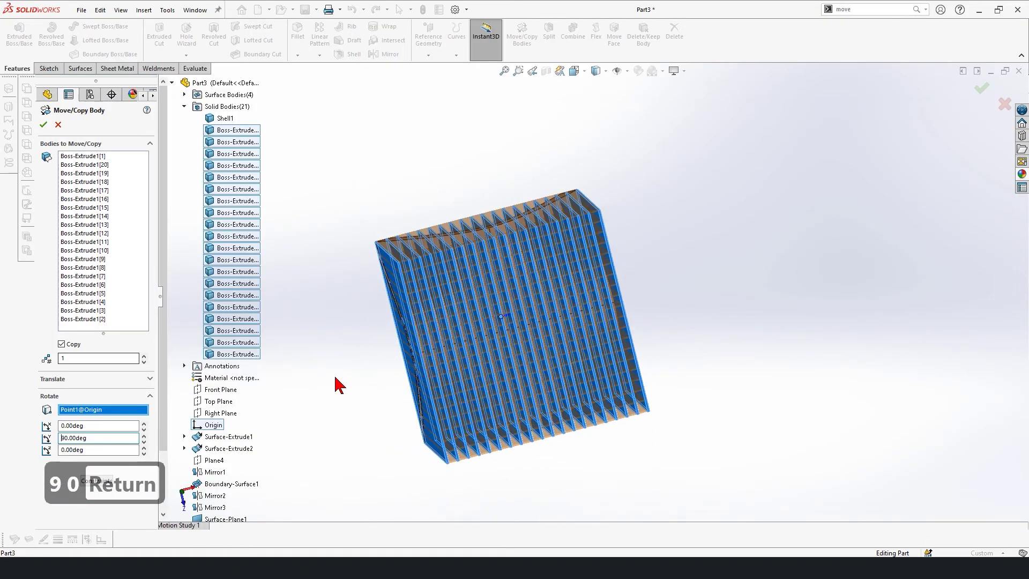
left_click(44, 124)
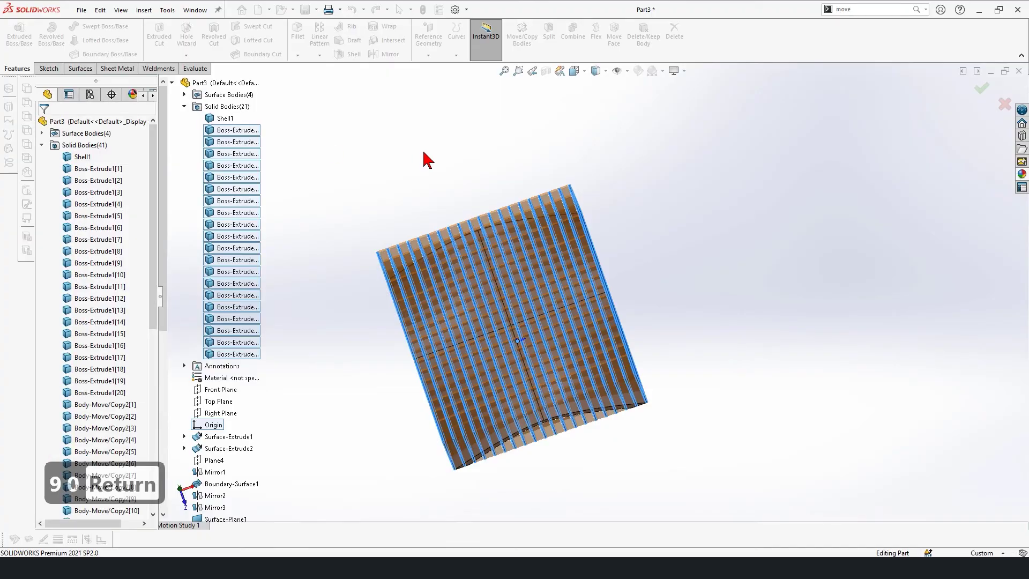
middle_click_drag(423, 159, 639, 257)
key("ctrl+7")
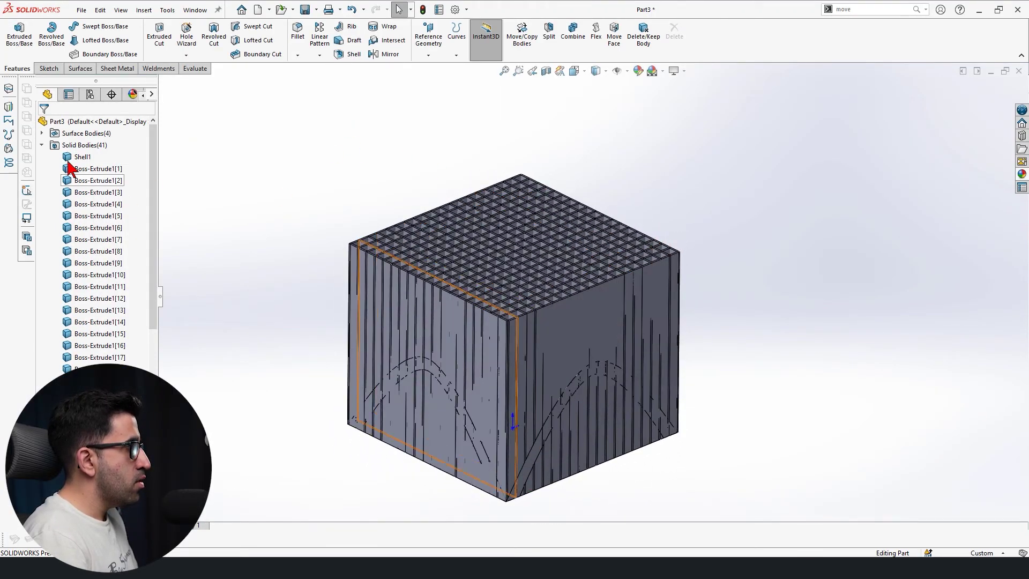
Select all 40 fin bodies in the Solid Bodies folder.
scroll(118, 230, "down", 3)
scroll(102, 215, "up", 3)
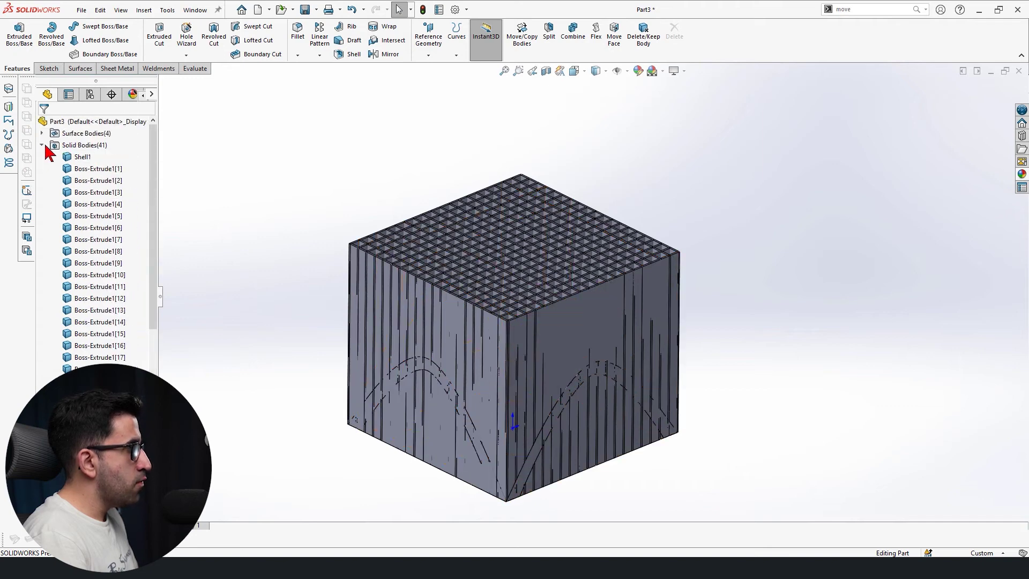
left_click(43, 146)
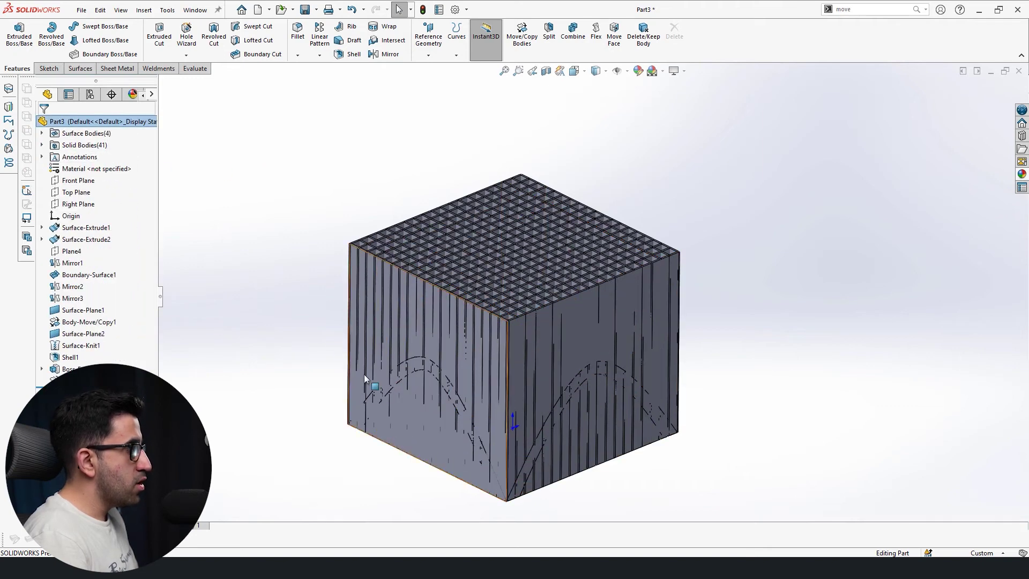
left_click(43, 145)
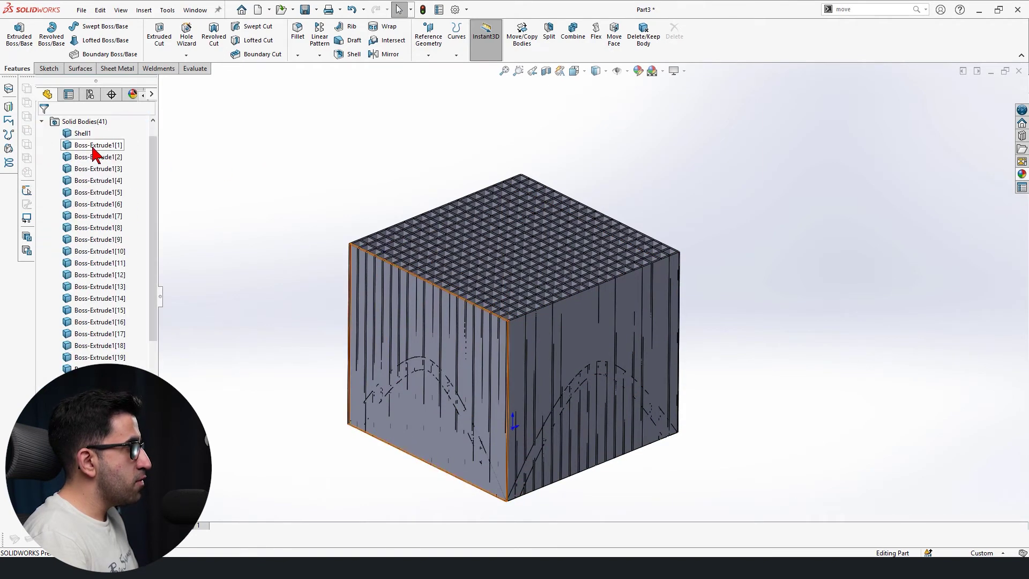
left_click(93, 148)
scroll(114, 257, "down", 9)
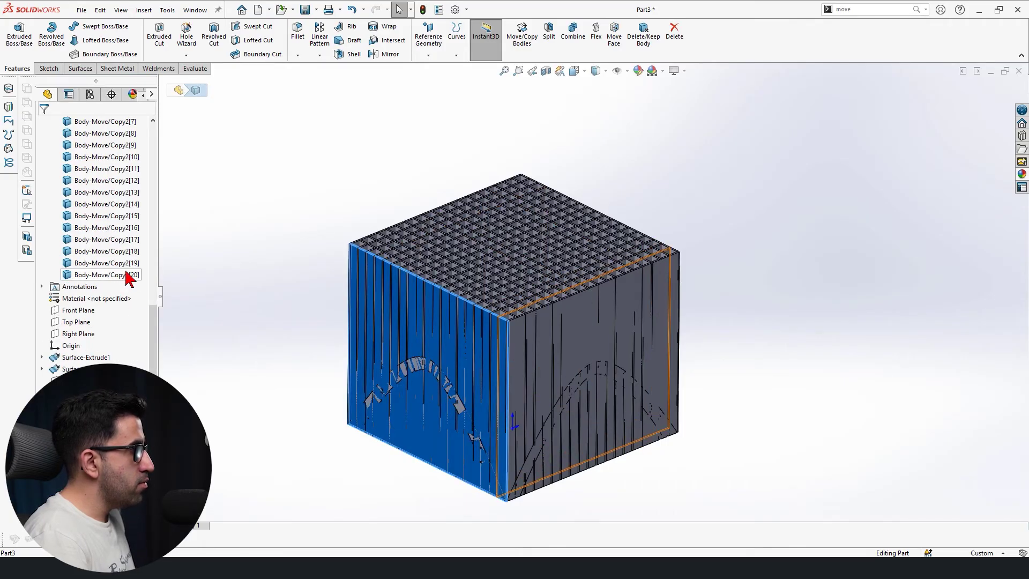
left_click(129, 273, "shift")
scroll(225, 328, "up", 5)
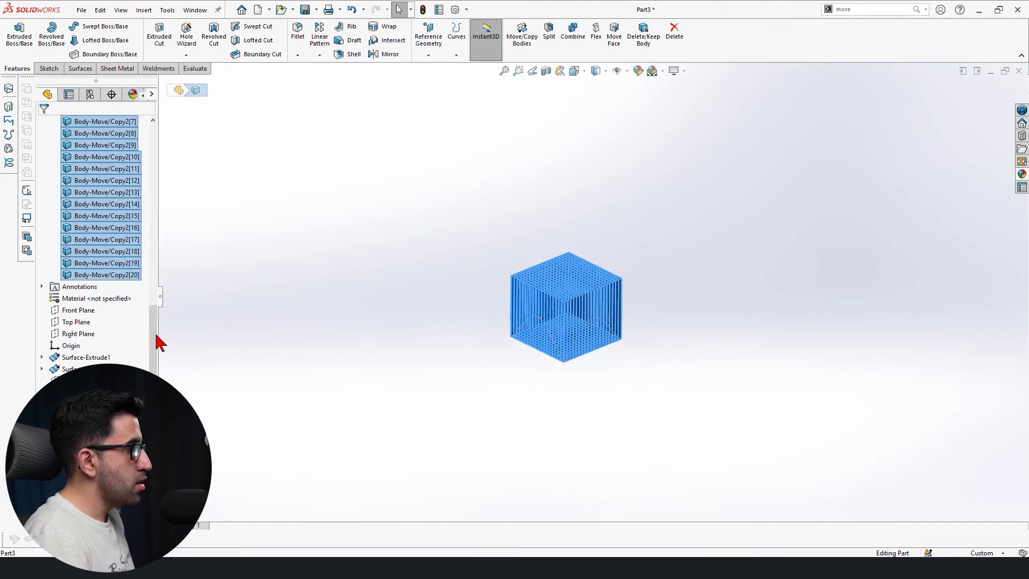
left_click_drag(157, 336, 161, 137)
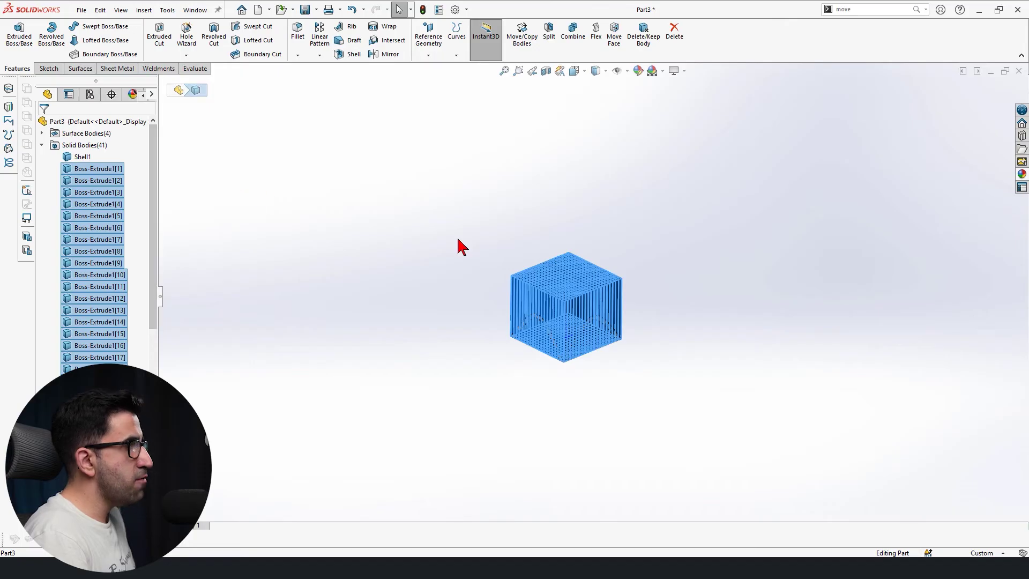
scroll(596, 286, "down", 4)
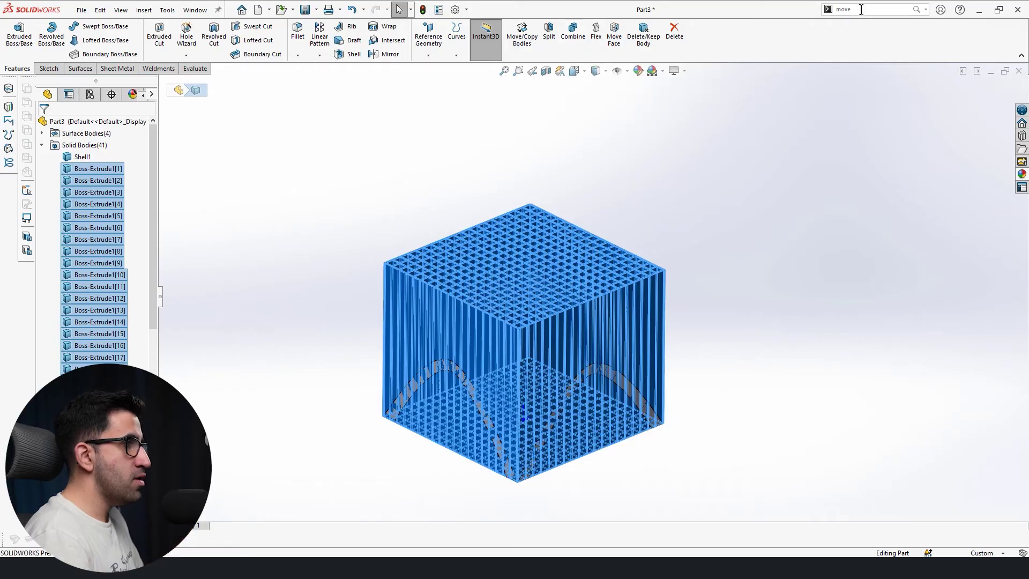
Merge the fins with Combine Add into Combine1, then select Shell1 and Combine1.
type("comb")
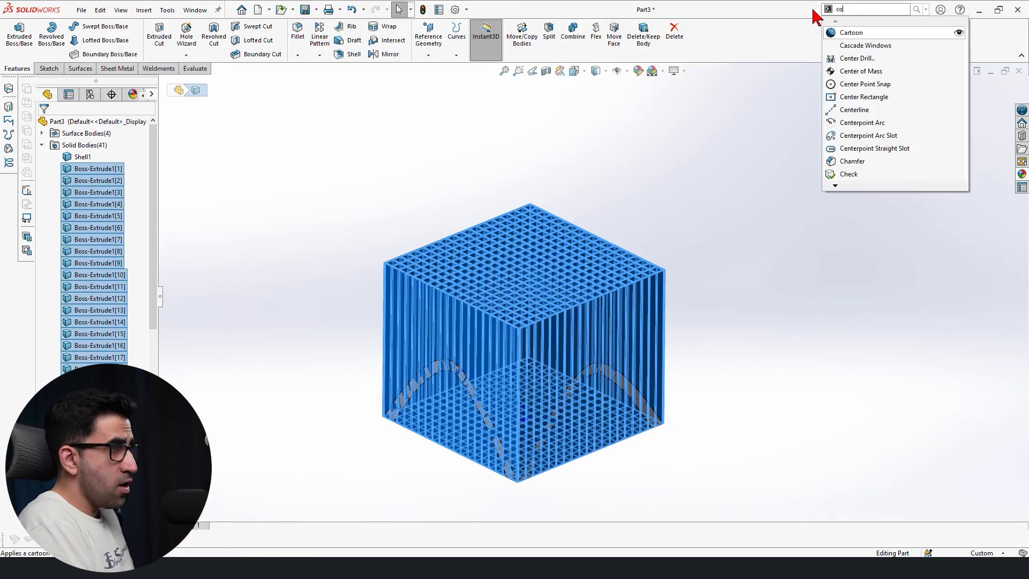
left_click(865, 23)
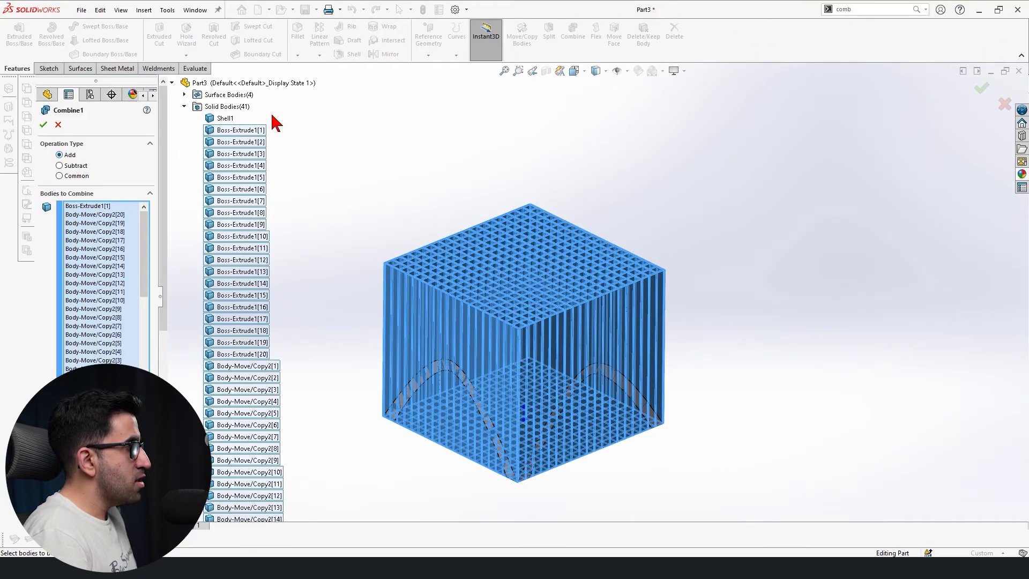
mouse_move(245, 148)
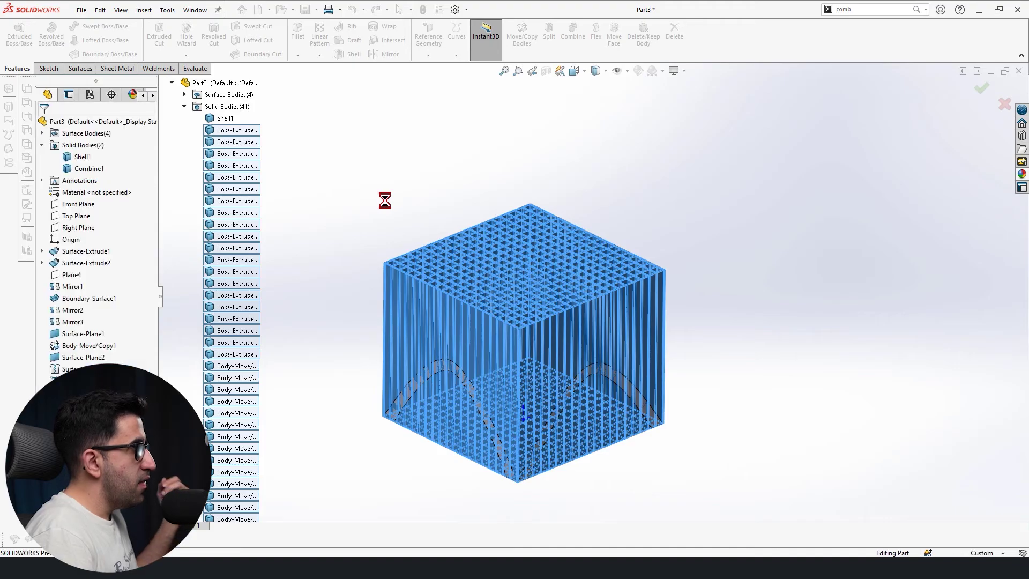
left_click(75, 161)
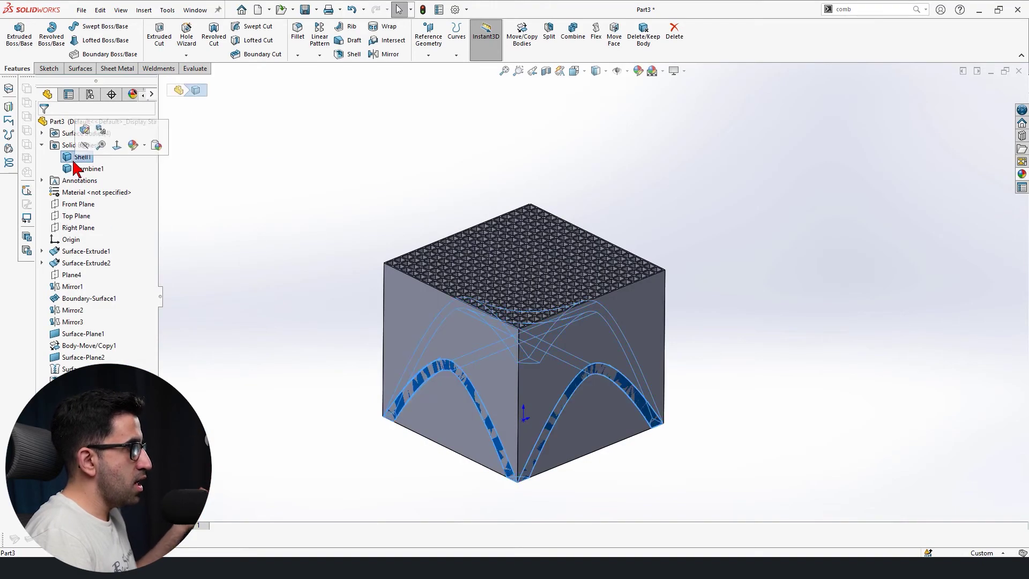
left_click(80, 170)
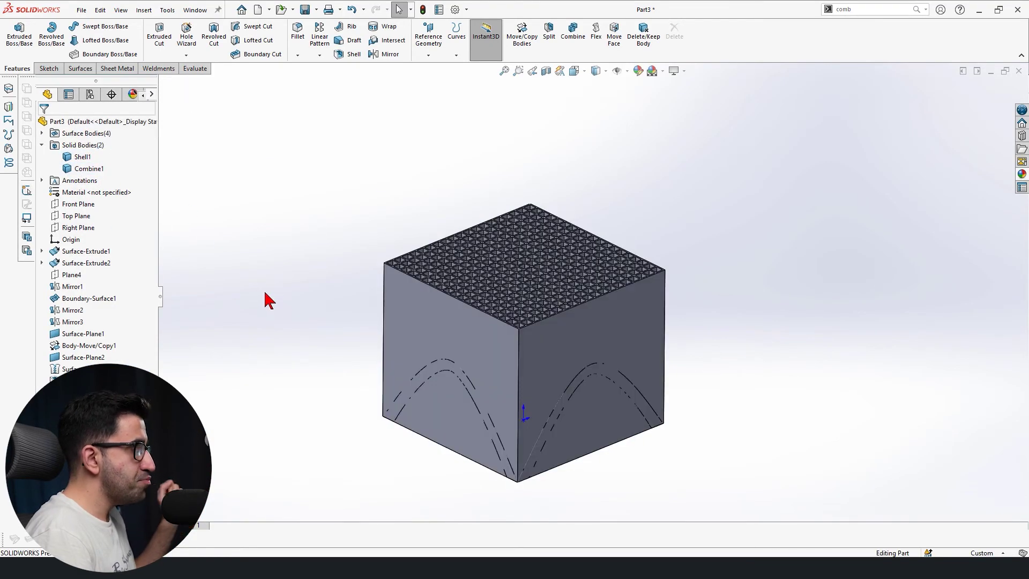
Intersect Shell1 with Combine1 using Combine's Common operation.
left_click(572, 50)
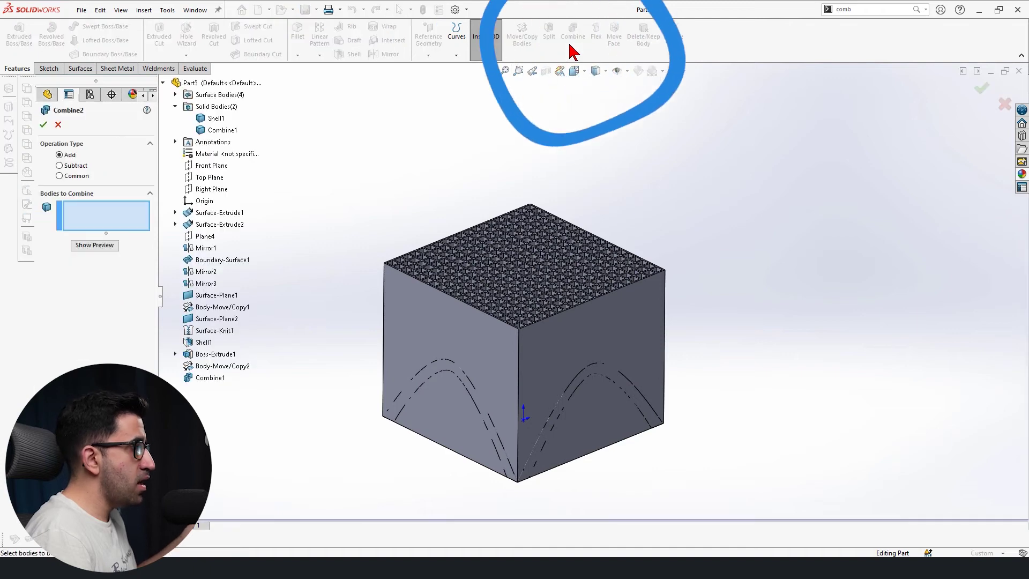
left_click(61, 177)
left_click(216, 119)
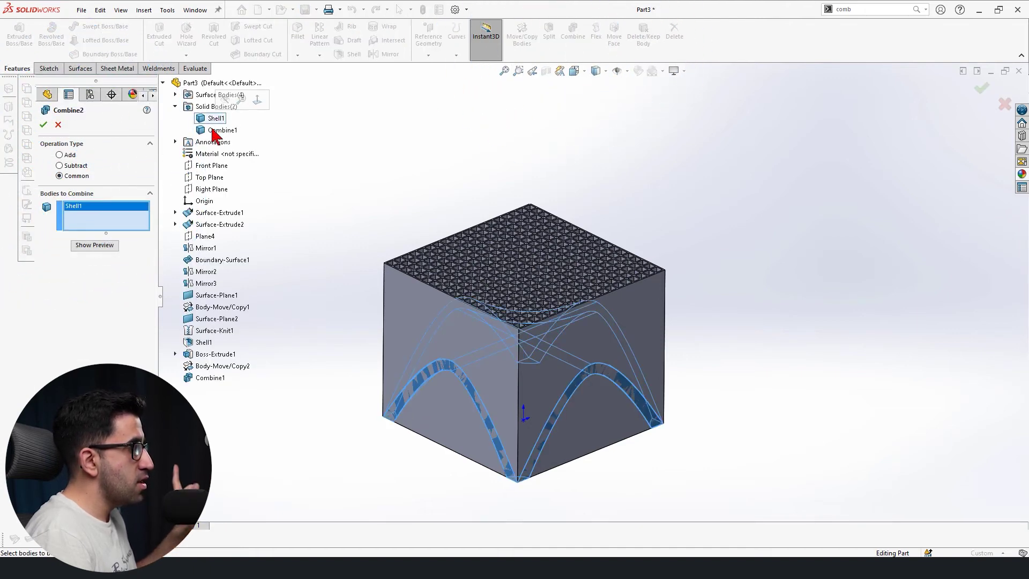
scroll(510, 403, "down", 4)
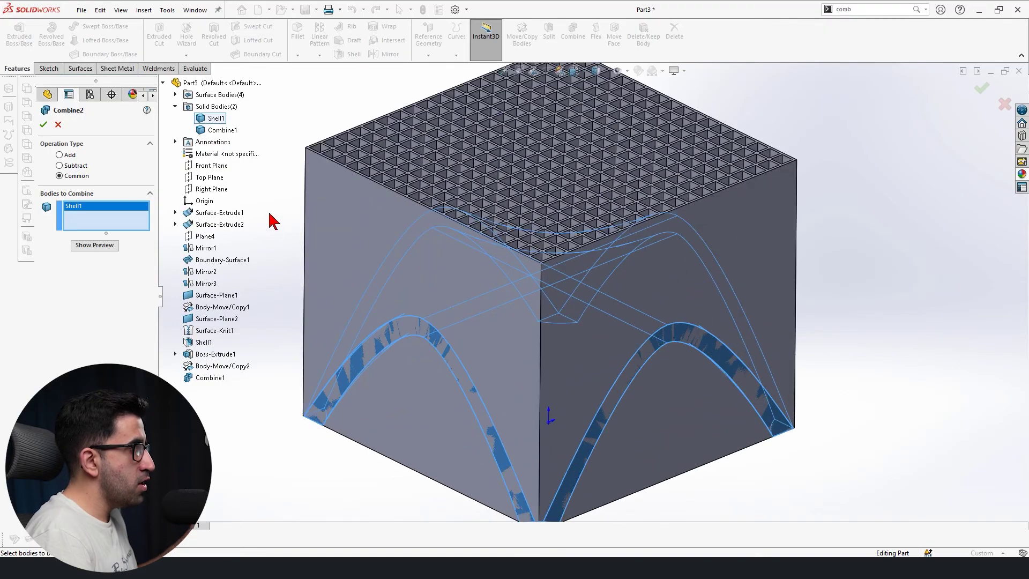
left_click(217, 130)
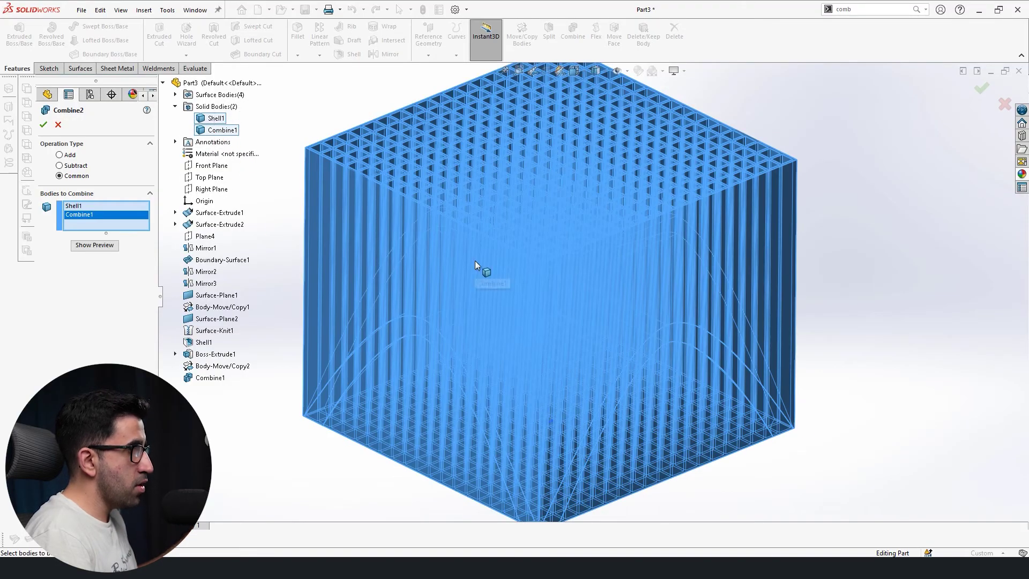
middle_click_drag(404, 270, 452, 211)
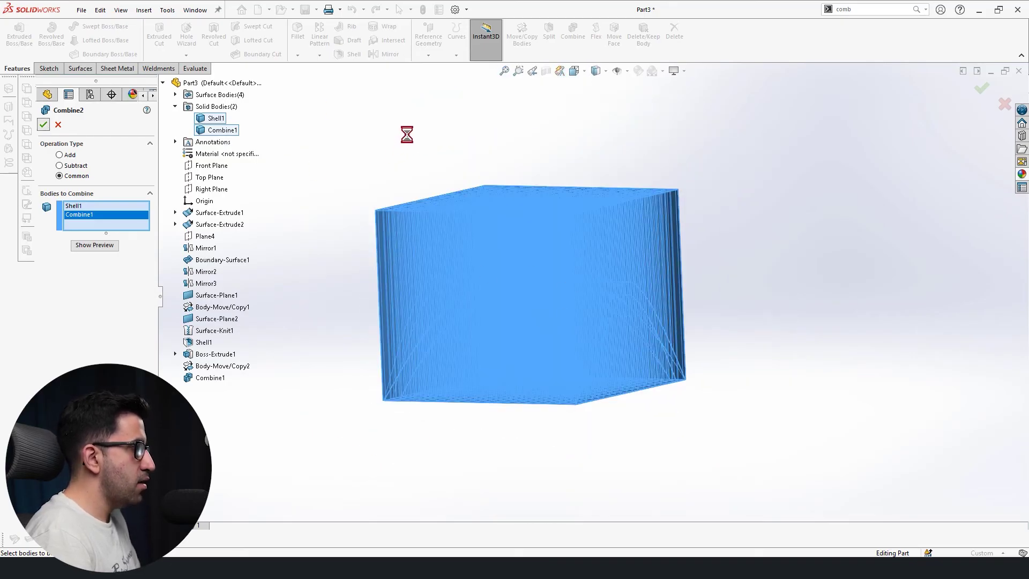
scroll(620, 363, "down", 10)
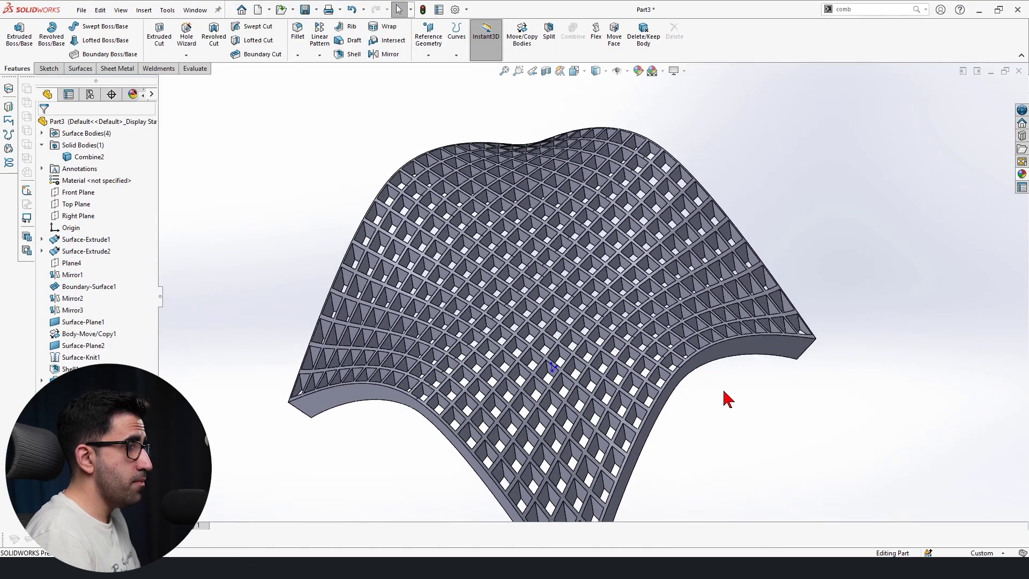
scroll(726, 398, "up", 5)
middle_click_drag(723, 397, 591, 101)
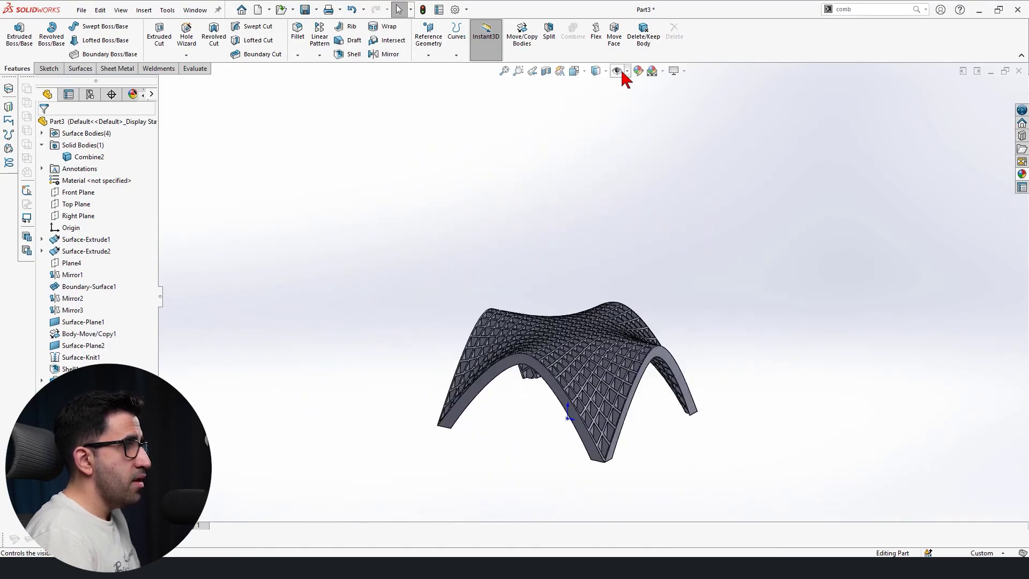
left_click(627, 71)
left_click(619, 136)
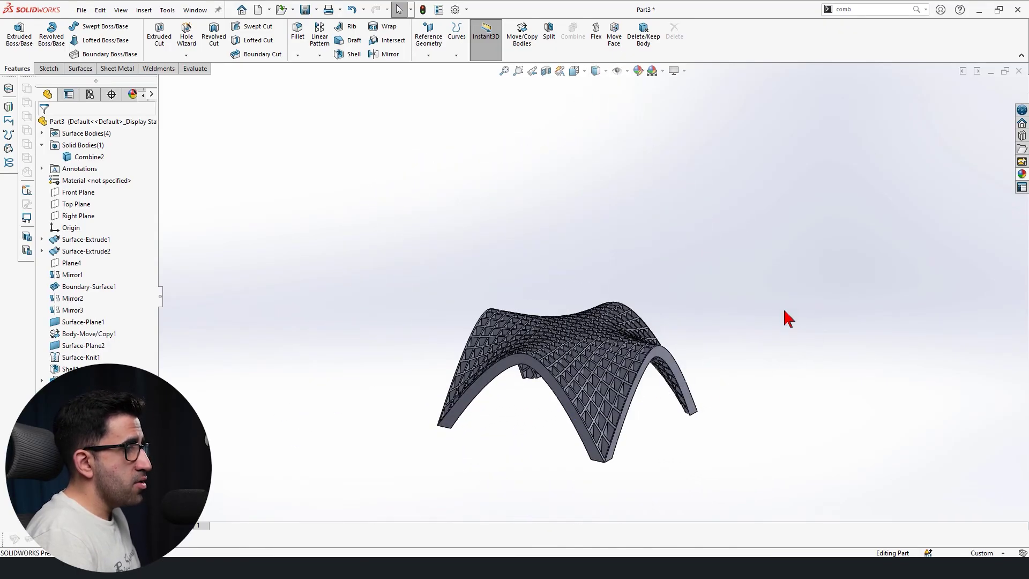
scroll(710, 426, "down", 5)
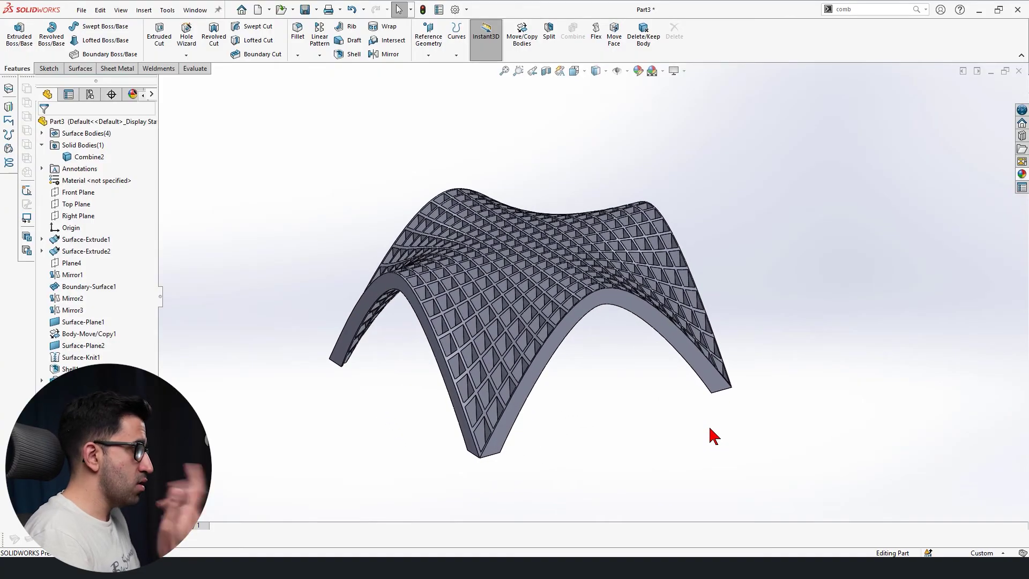
scroll(709, 427, "down", 6)
scroll(693, 413, "down", 4)
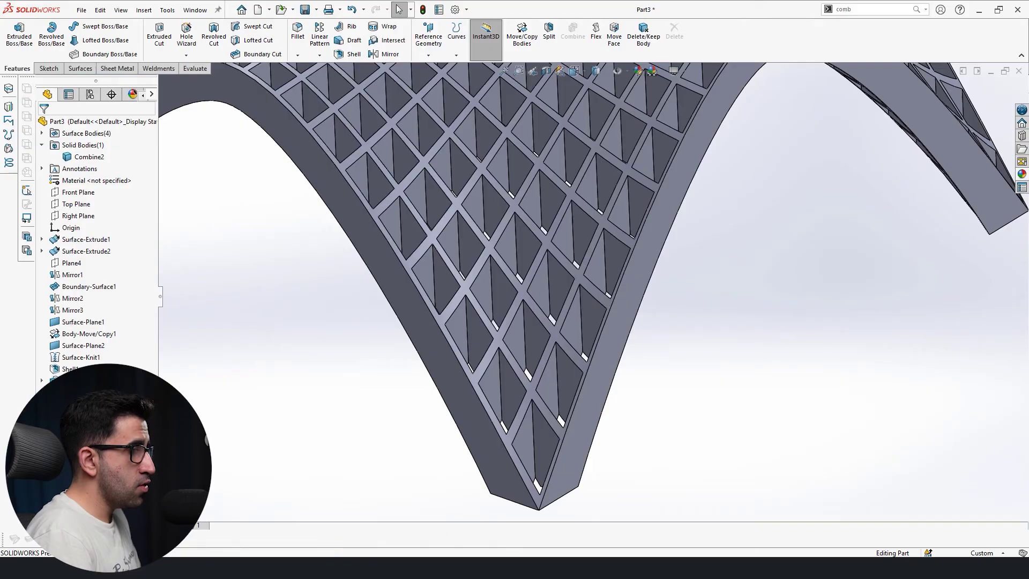
Start a fillet on the outer arch-leg edge and set its radius to 5 mm.
left_click(599, 338)
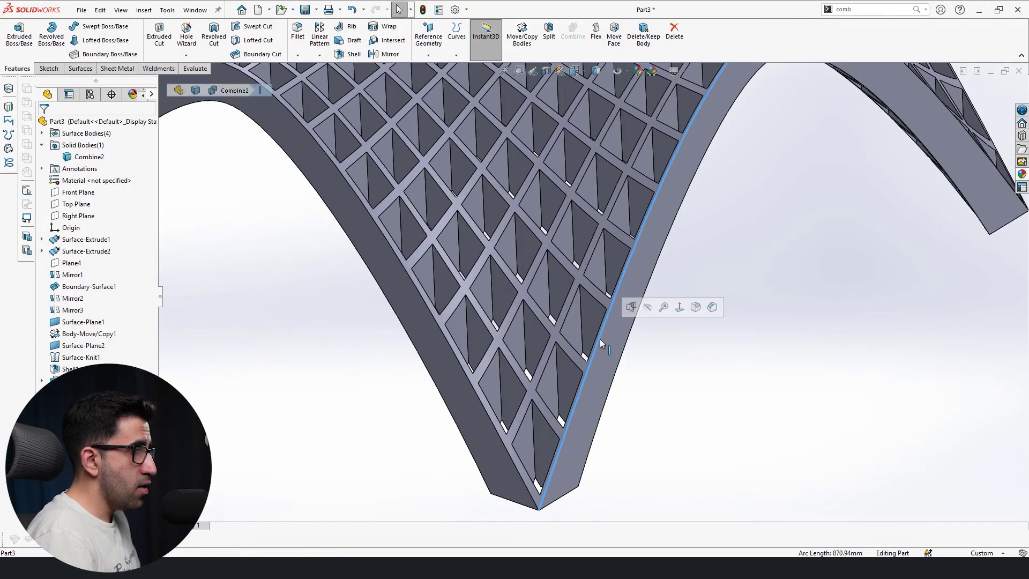
left_click(695, 307)
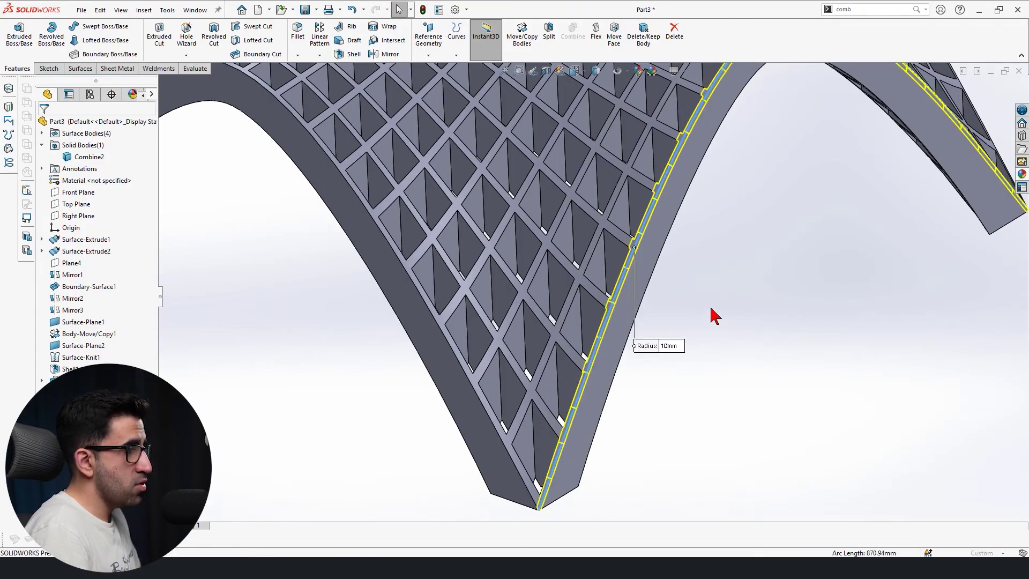
type("7.5")
key("Return")
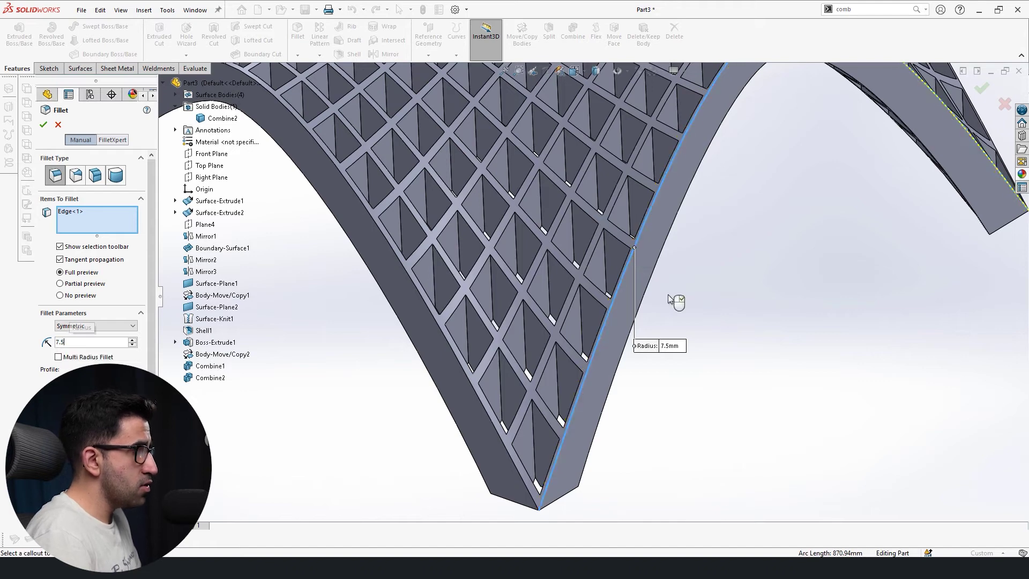
type("5")
key("Return")
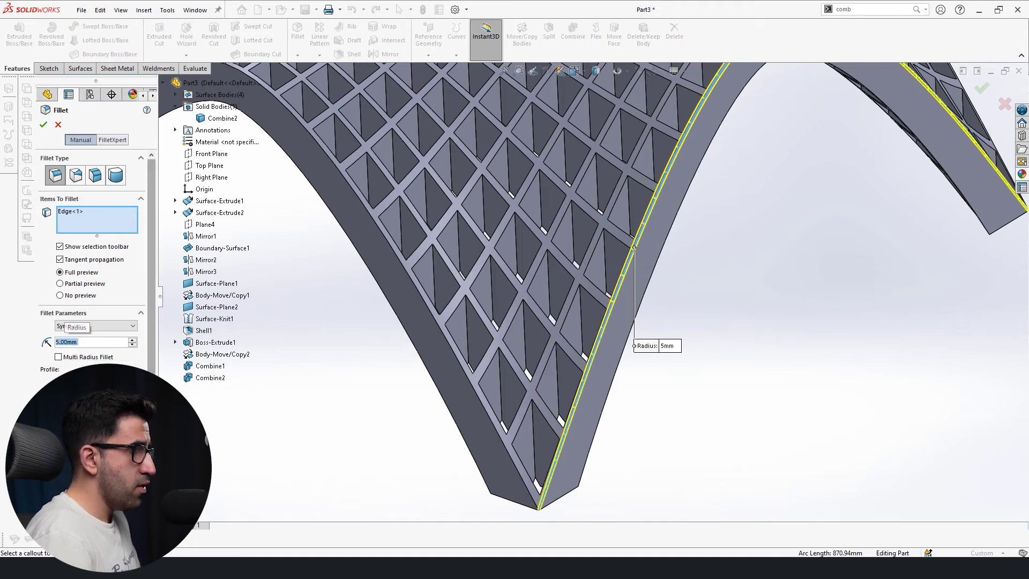
Add the opposite arch edge, a third edge and the long diagonal edge to the fillet.
left_click(499, 433)
middle_click_drag(500, 433, 563, 413)
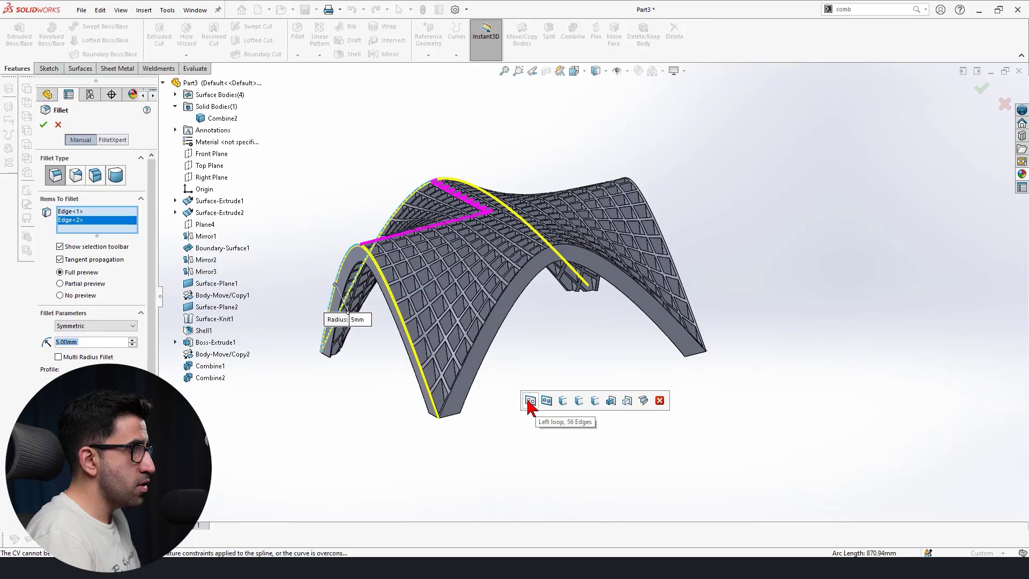
left_click(527, 267)
middle_click_drag(527, 266, 538, 361)
scroll(472, 416, "down", 6)
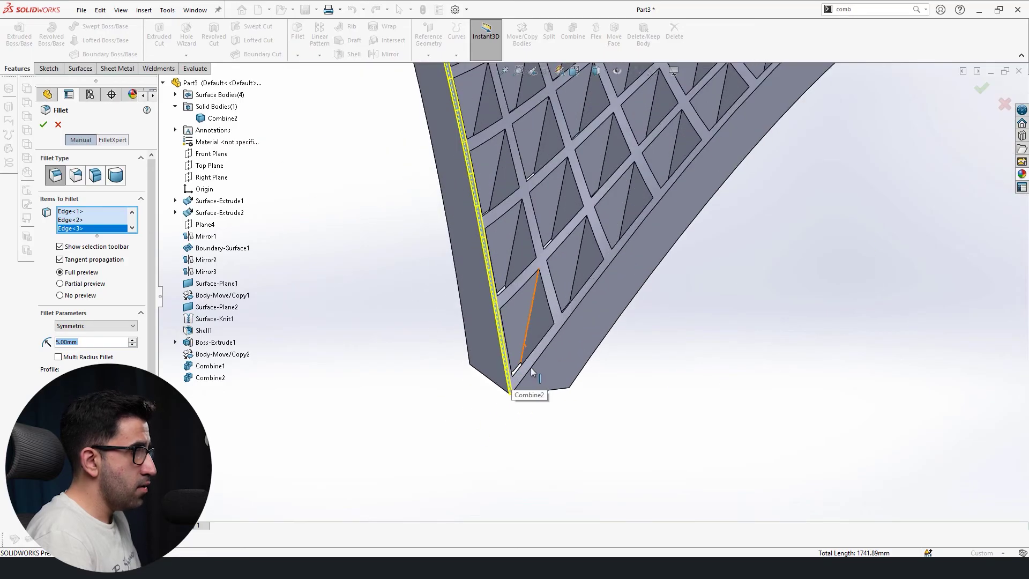
left_click(531, 369)
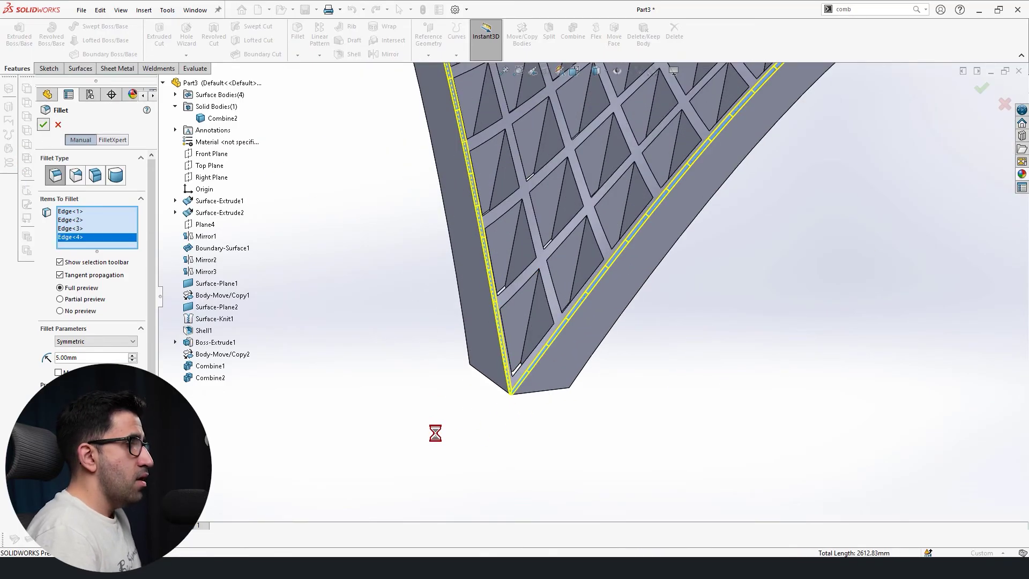
scroll(437, 435, "up", 8)
Start a new sketch on the Top Plane, viewed Normal To.
scroll(496, 412, "down", 2)
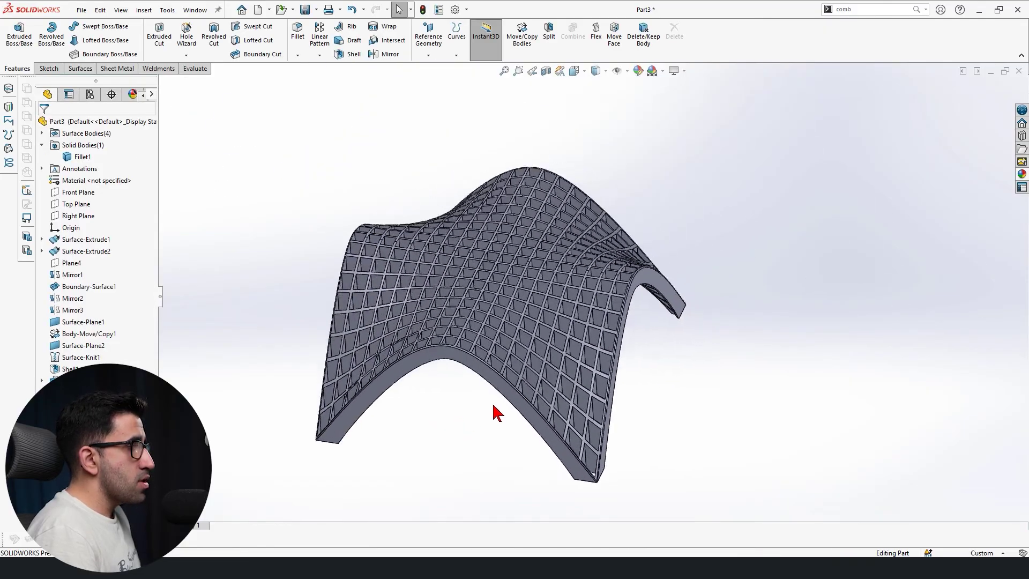
key("Left")
key("Left")
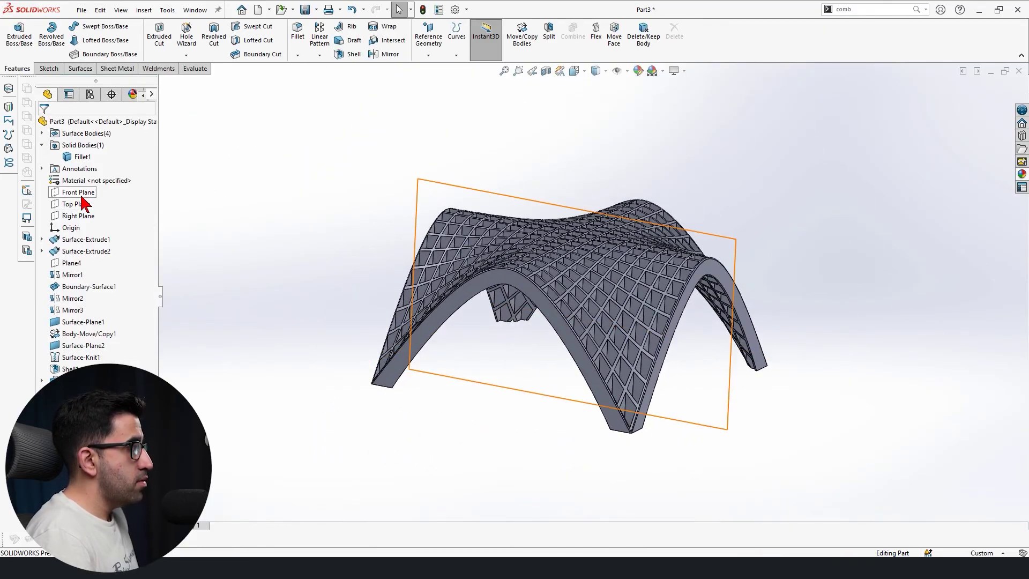
left_click(78, 205)
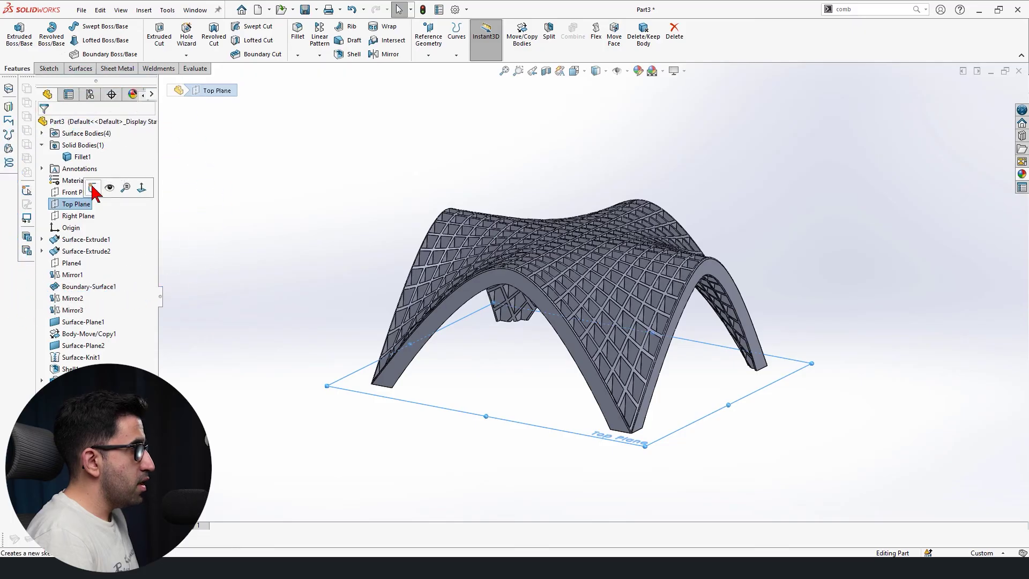
left_click(93, 188)
key("space")
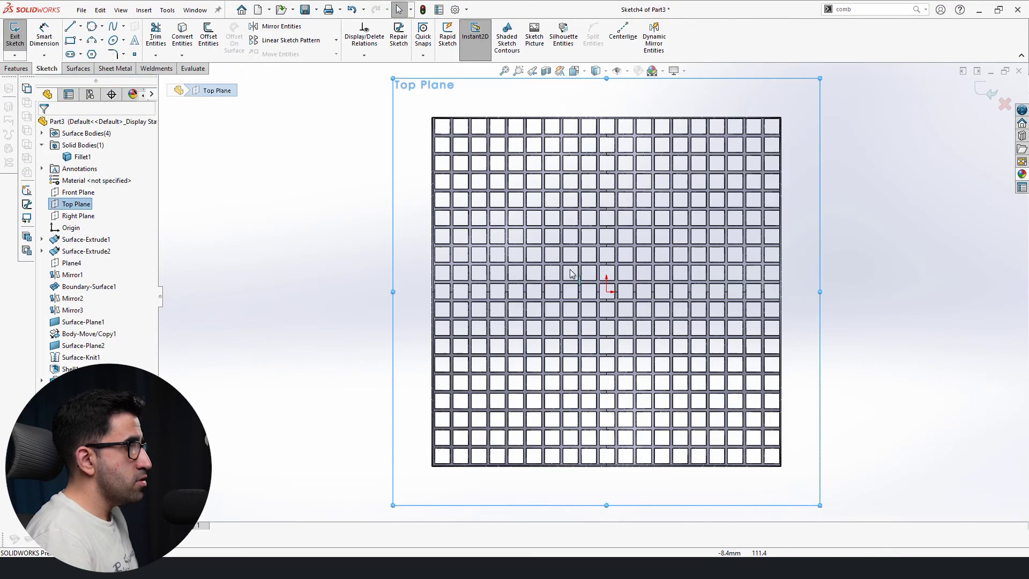
Draw a center rectangle from the origin to a corner beyond the lattice grid.
left_click(70, 40)
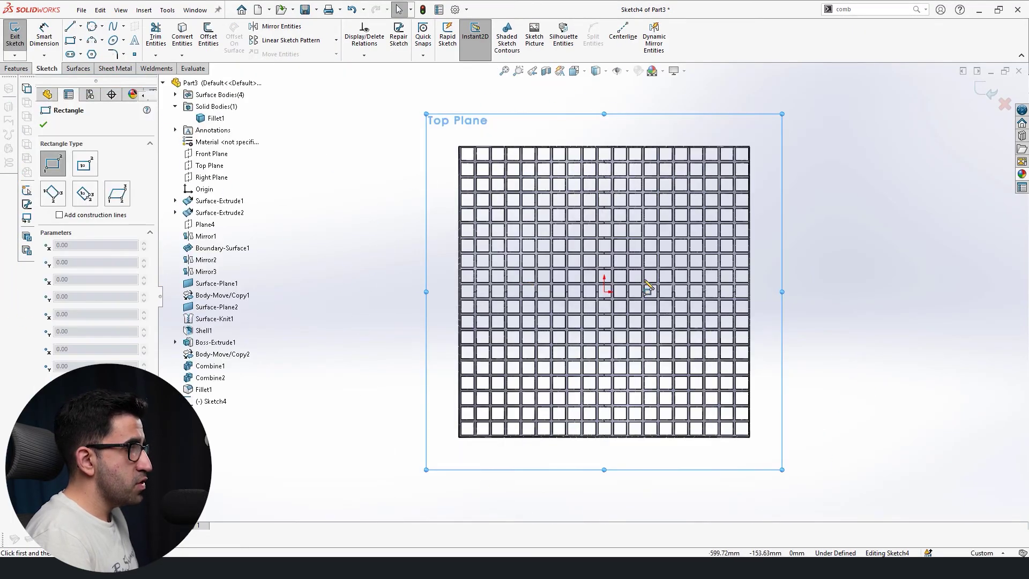
left_click(85, 171)
left_click(605, 292)
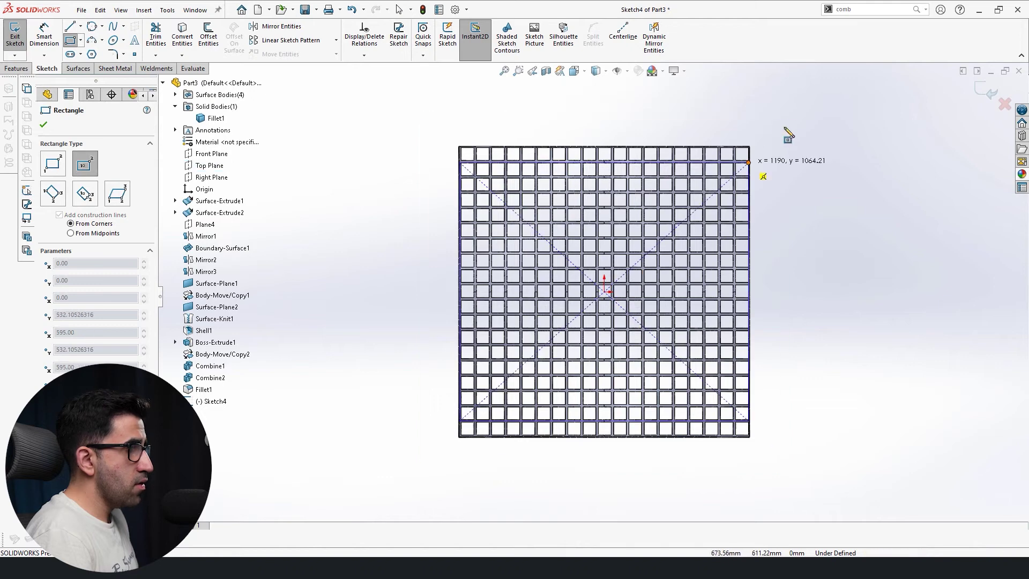
left_click(785, 121)
key("Escape")
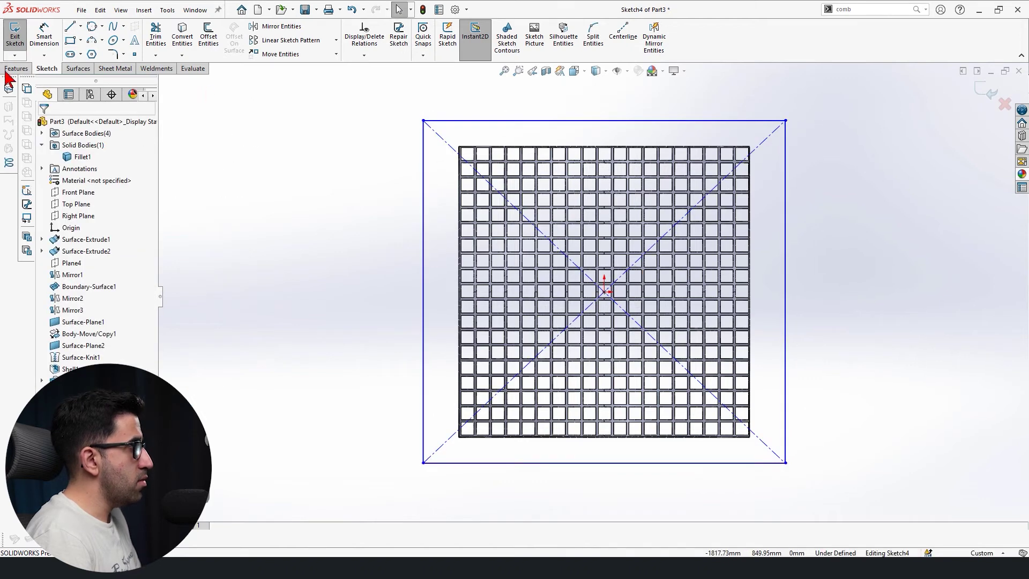
left_click(16, 68)
left_click(19, 35)
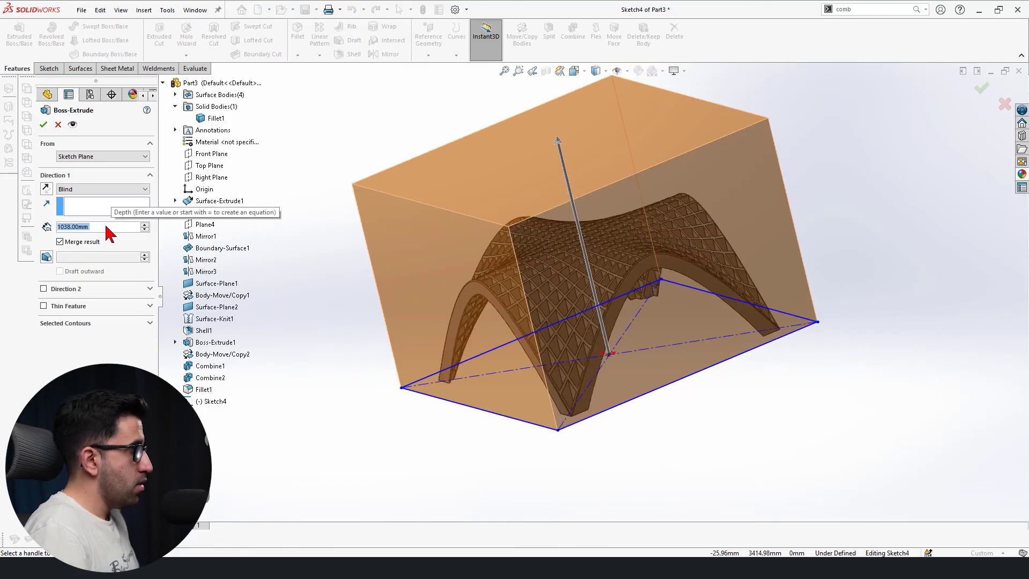
Extrude the rectangle 20 mm Blind from the arch's top vertex, with Merge result unchecked.
type("20")
key("Return")
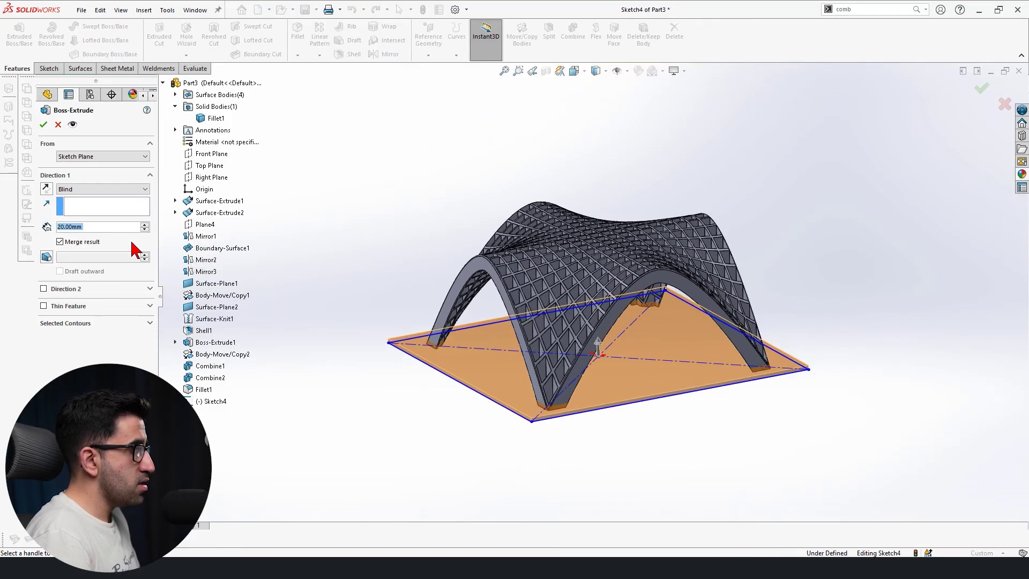
scroll(396, 375, "down", 3)
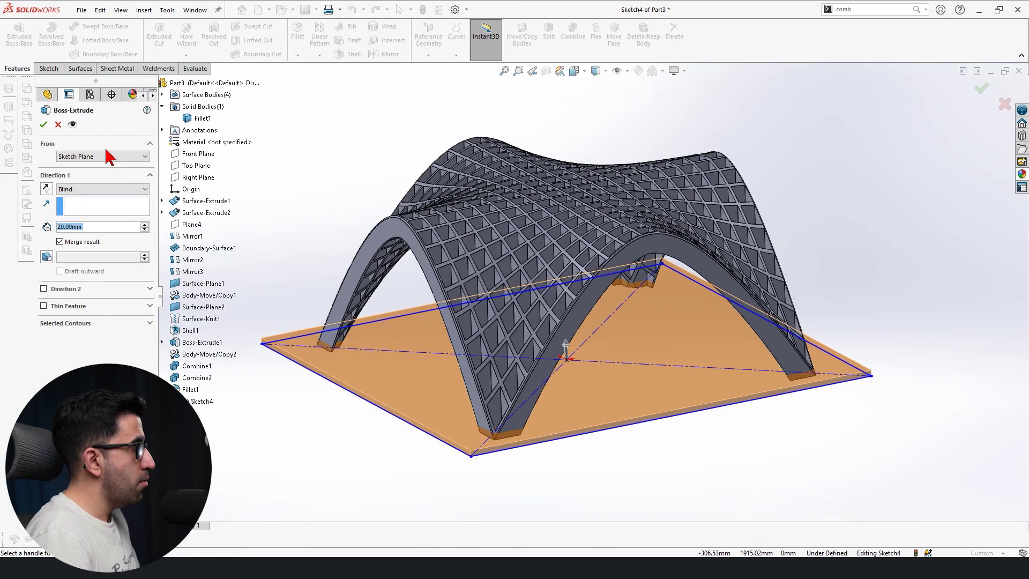
left_click(102, 156)
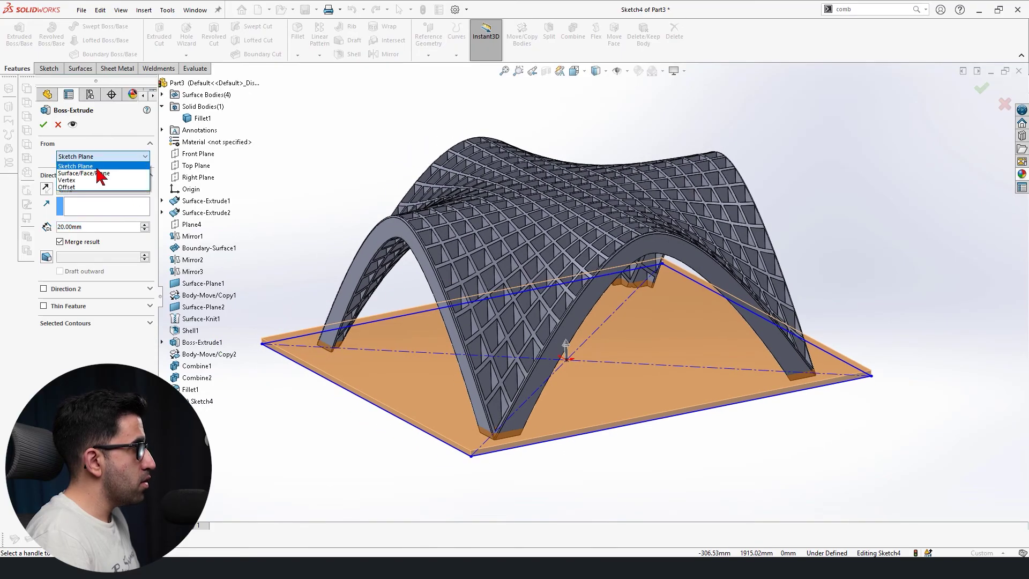
left_click(86, 184)
scroll(562, 207, "down", 10)
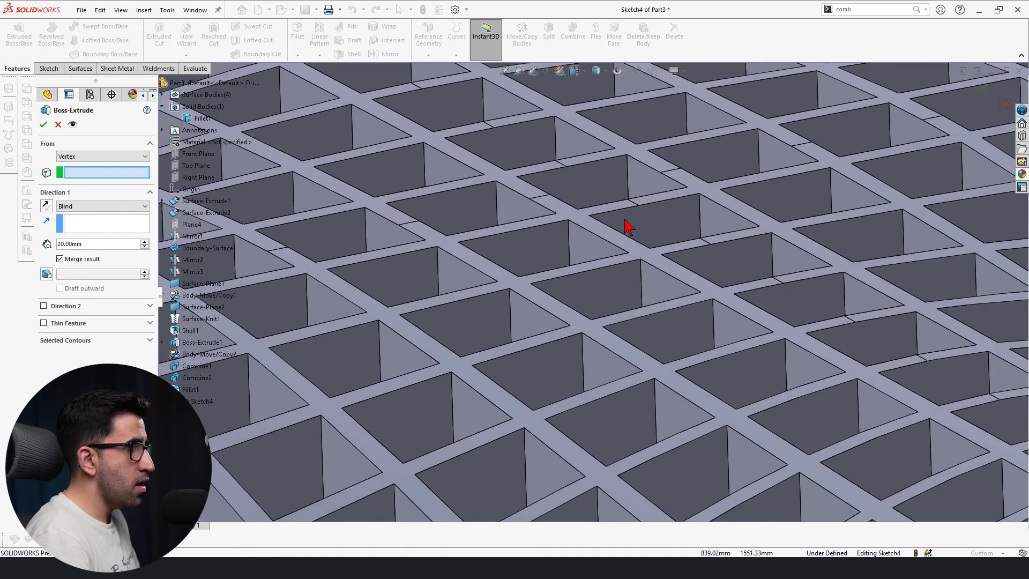
left_click(628, 200)
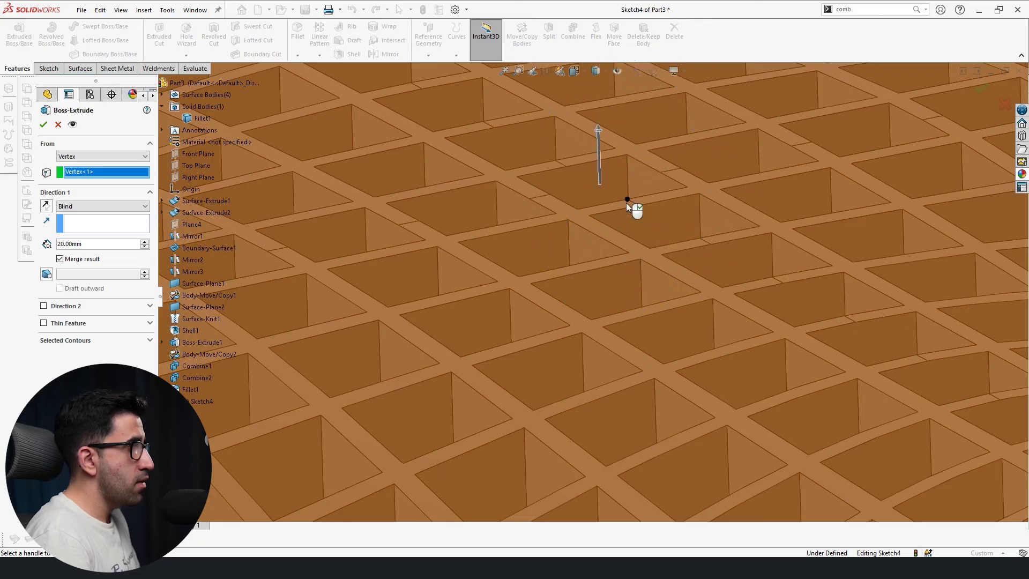
scroll(562, 259, "up", 5)
left_click(60, 259)
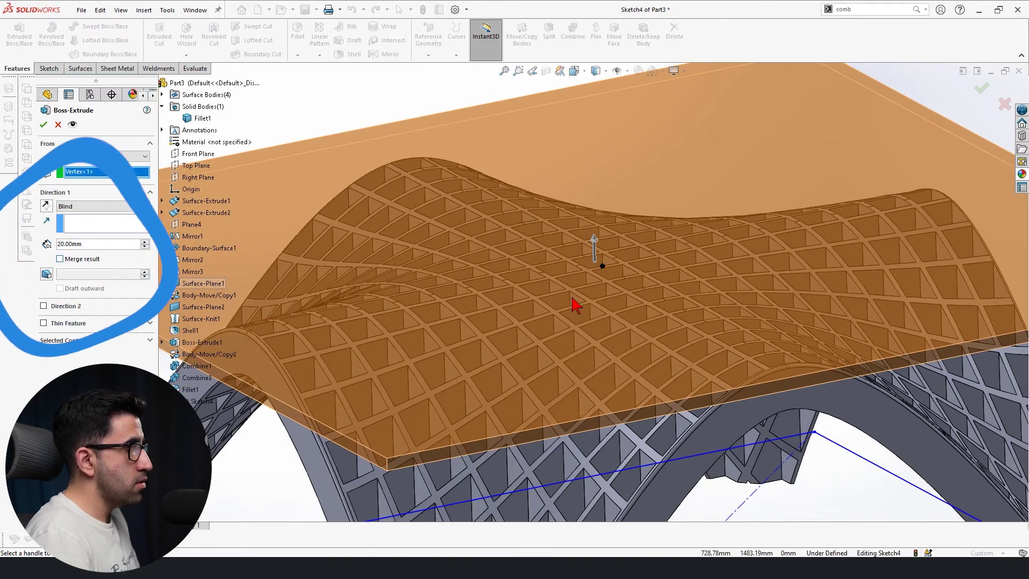
scroll(574, 305, "up", 10)
scroll(627, 491, "down", 1)
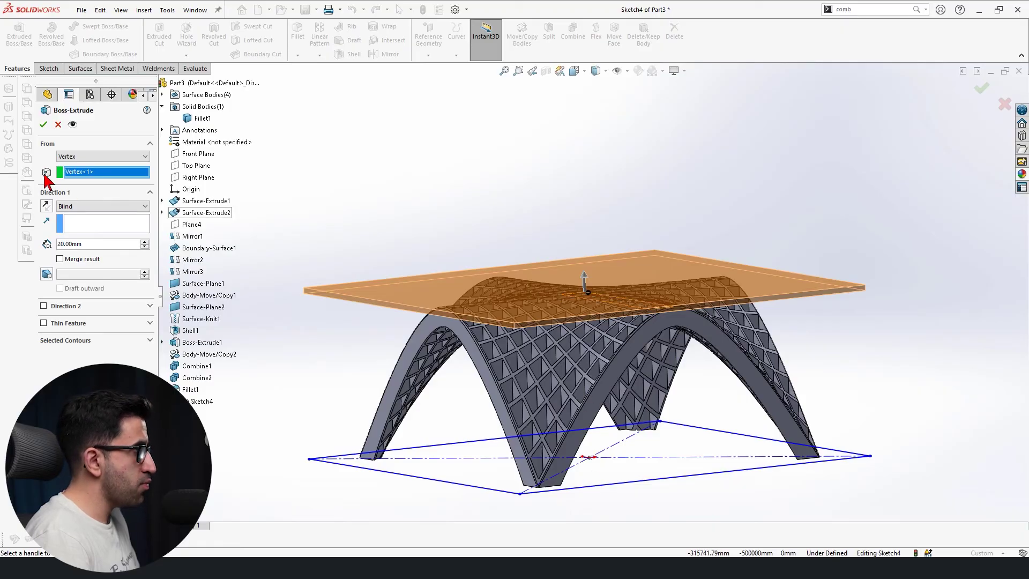
left_click(43, 125)
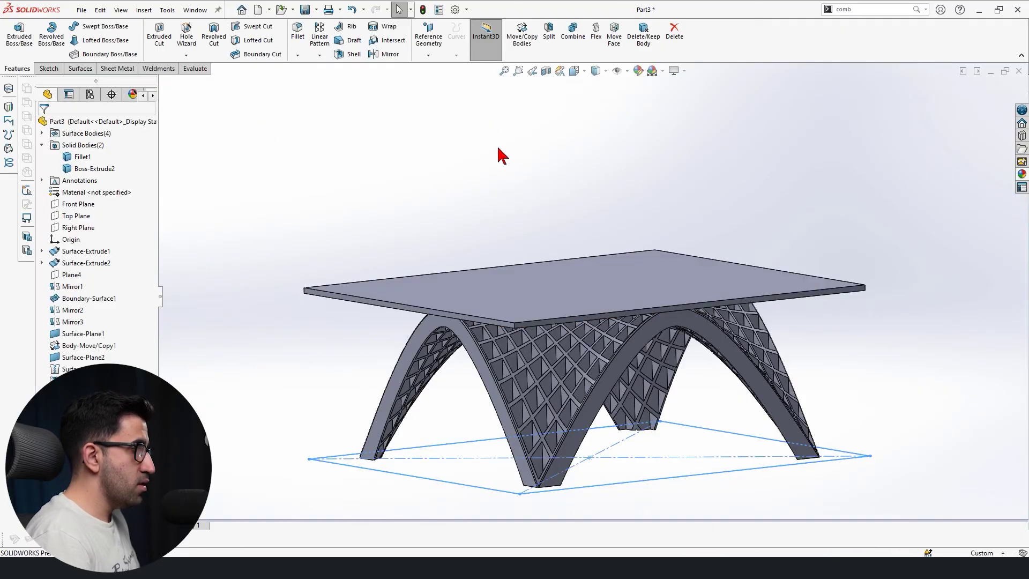
Make the Boss-Extrude2 tabletop body transparent and orbit to view the base through it.
mouse_move(533, 332)
middle_mouse_down()
mouse_move(539, 349)
mouse_move(526, 351)
middle_mouse_up()
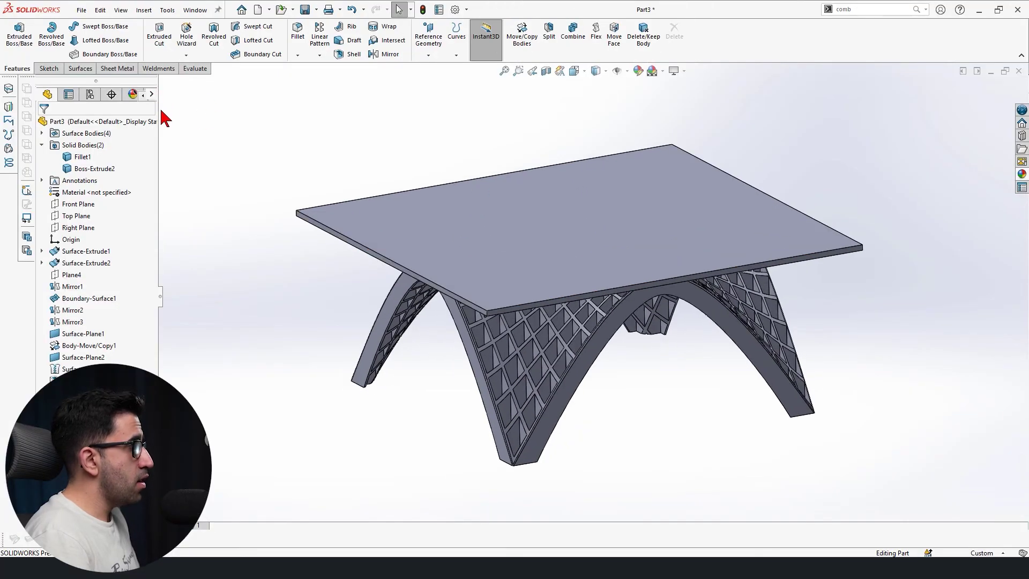
left_click_drag(160, 300, 224, 300)
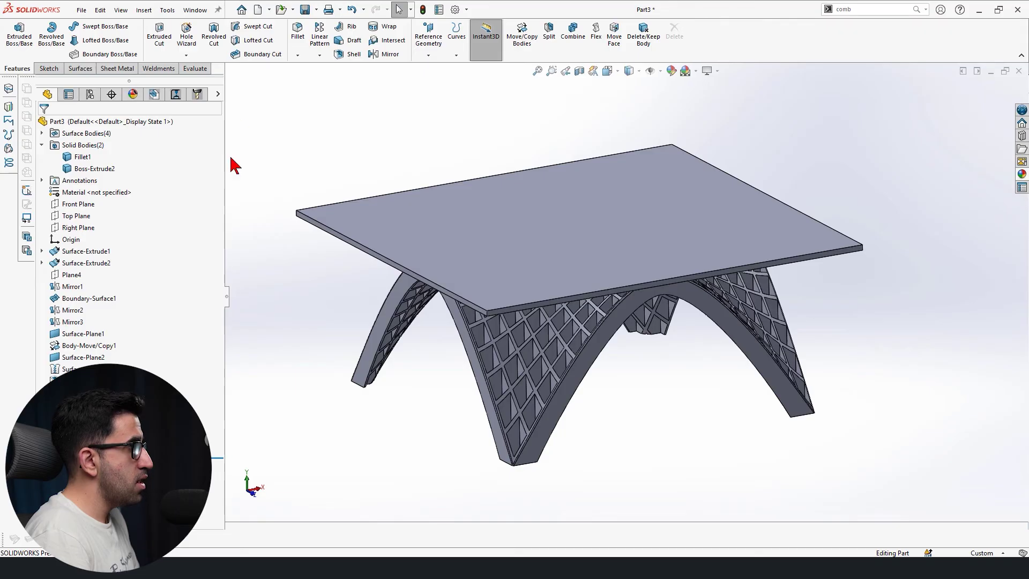
left_click(218, 95)
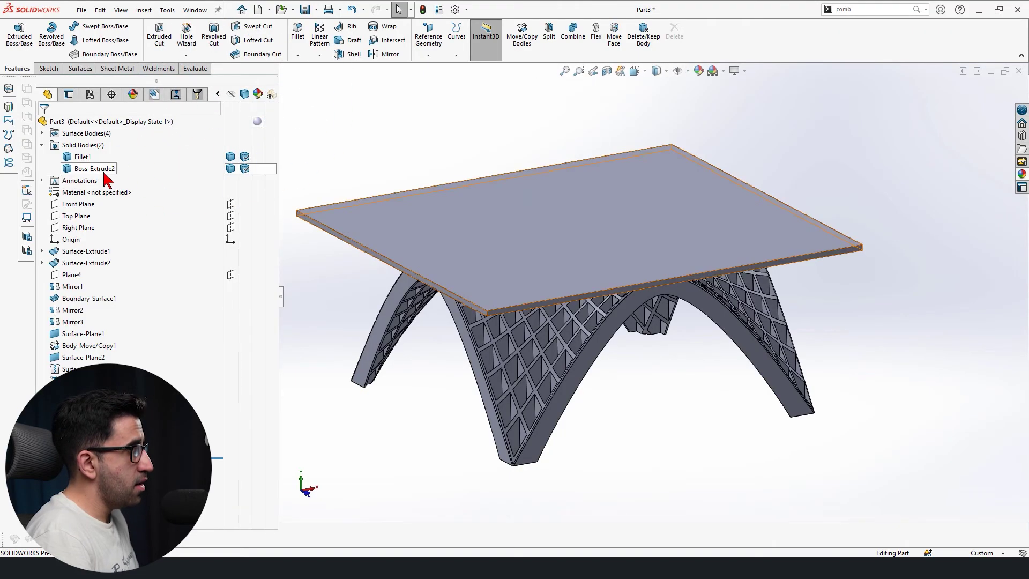
left_click(271, 169)
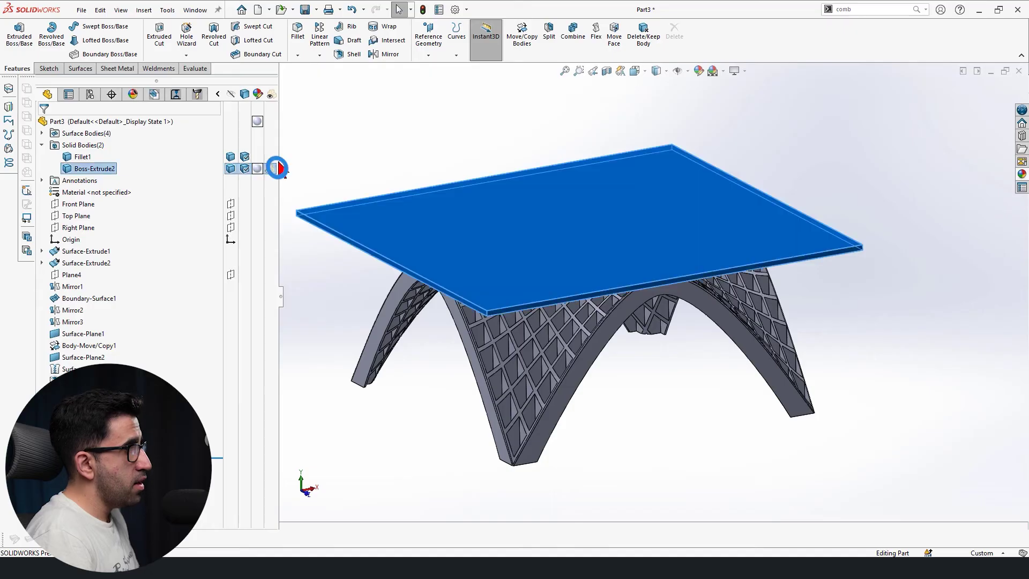
left_click(403, 137)
mouse_move(404, 137)
middle_mouse_down()
mouse_move(630, 546)
mouse_move(316, 250)
mouse_move(275, 275)
mouse_move(814, 450)
mouse_move(806, 466)
mouse_move(682, 381)
mouse_move(648, 490)
mouse_move(728, 477)
mouse_move(517, 428)
mouse_move(461, 365)
middle_mouse_up()
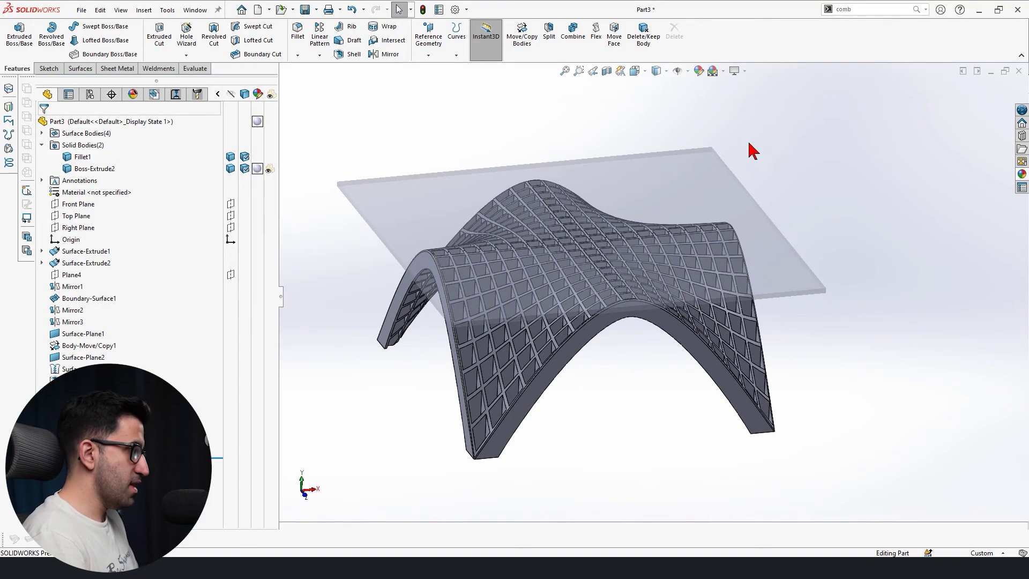
middle_click_drag(799, 204, 691, 515)
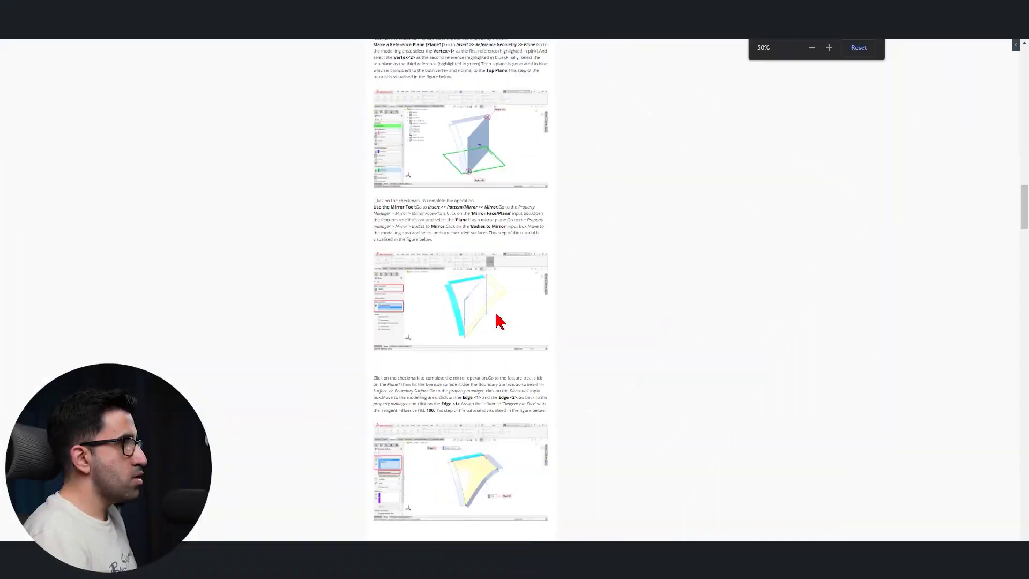
Open the Dyson Air Multiplier lesson from the course playlist.
scroll(493, 323, "up", 6, "ctrl")
scroll(485, 339, "up", 7)
scroll(480, 339, "down", 3, "ctrl")
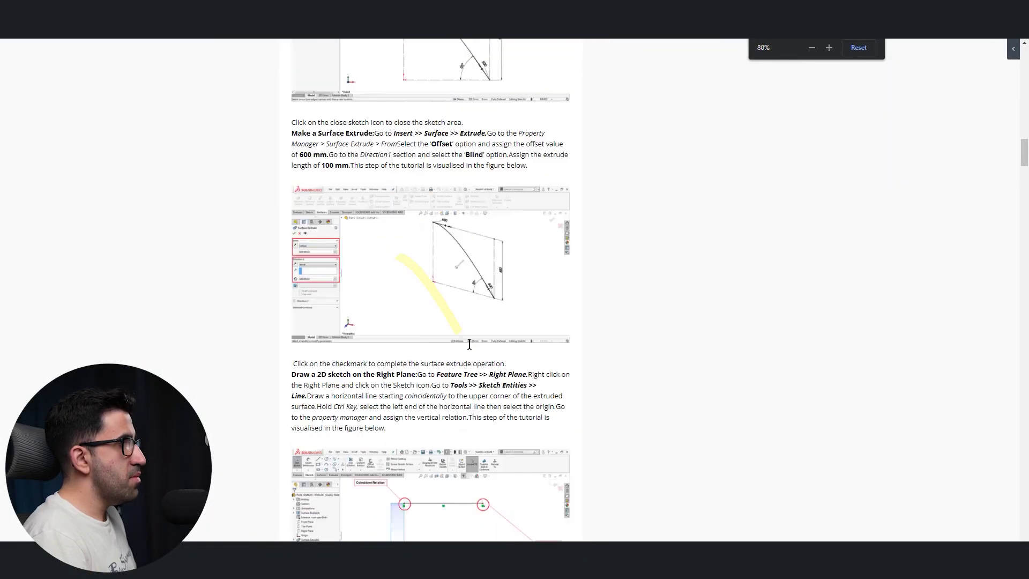
scroll(466, 343, "up", 15)
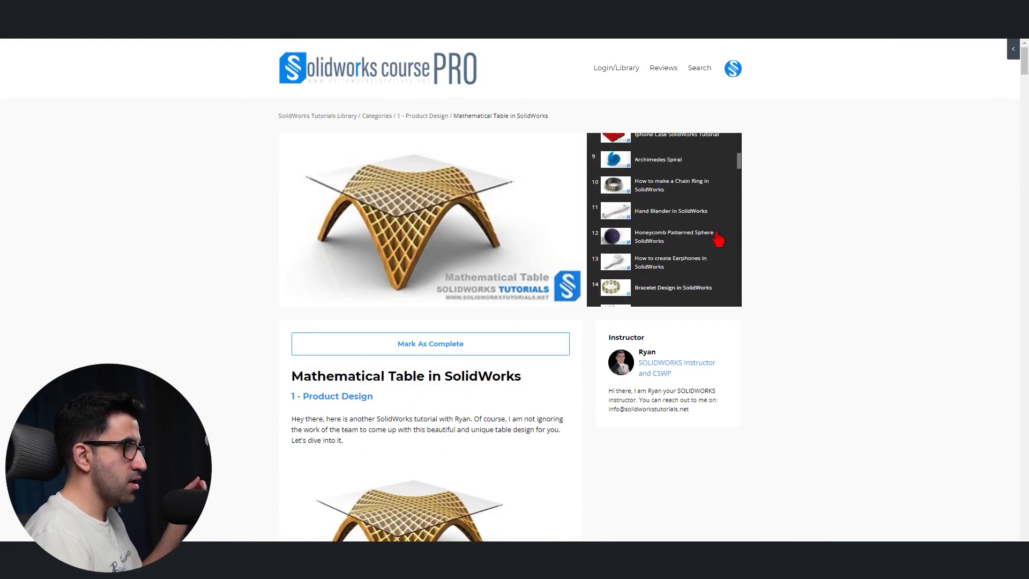
scroll(716, 231, "up", 3)
scroll(712, 222, "down", 10)
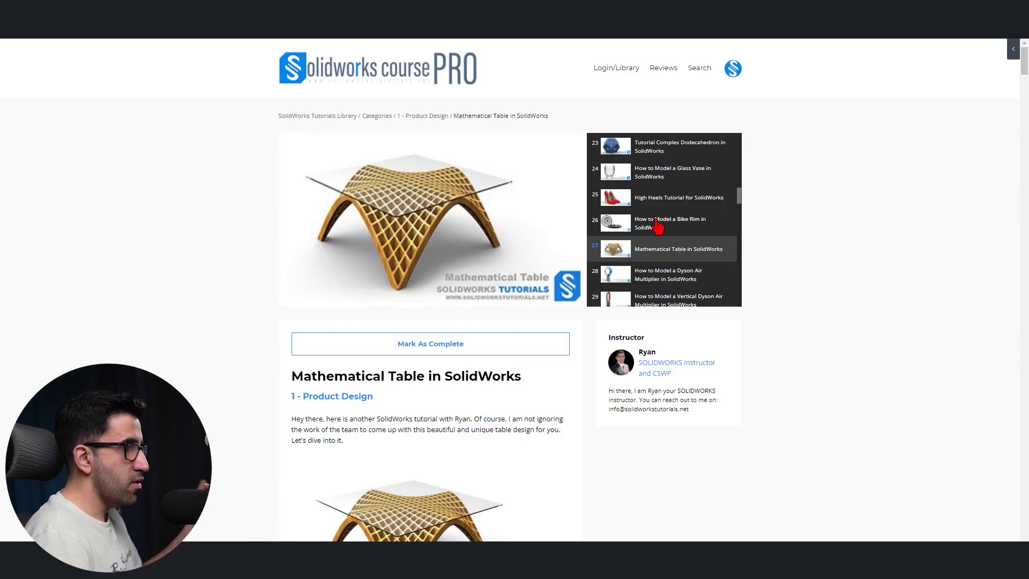
left_click(681, 276)
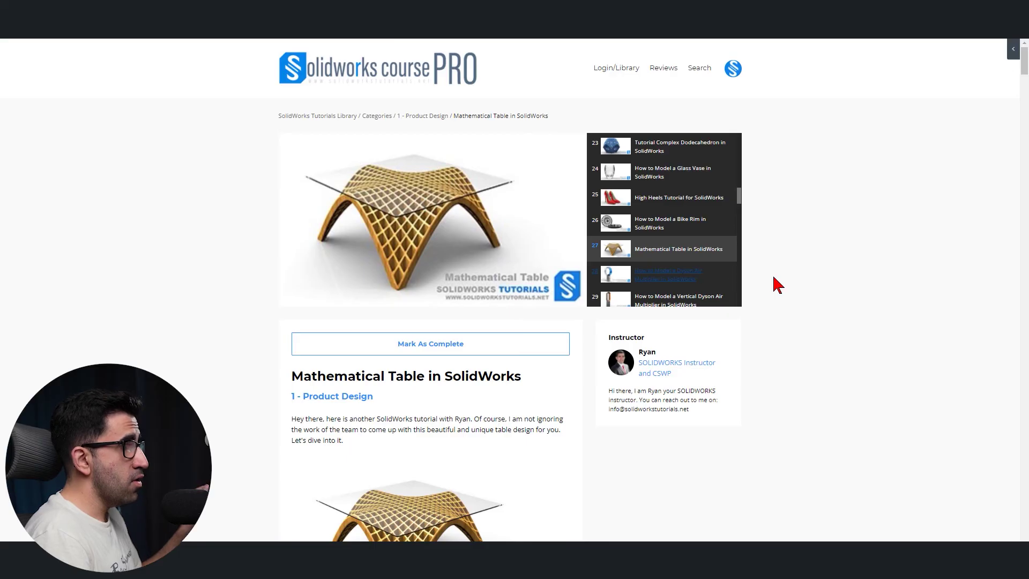
Open the Vertical Dyson Air Multiplier lesson.
scroll(777, 279, "down", 5)
scroll(777, 277, "down", 15)
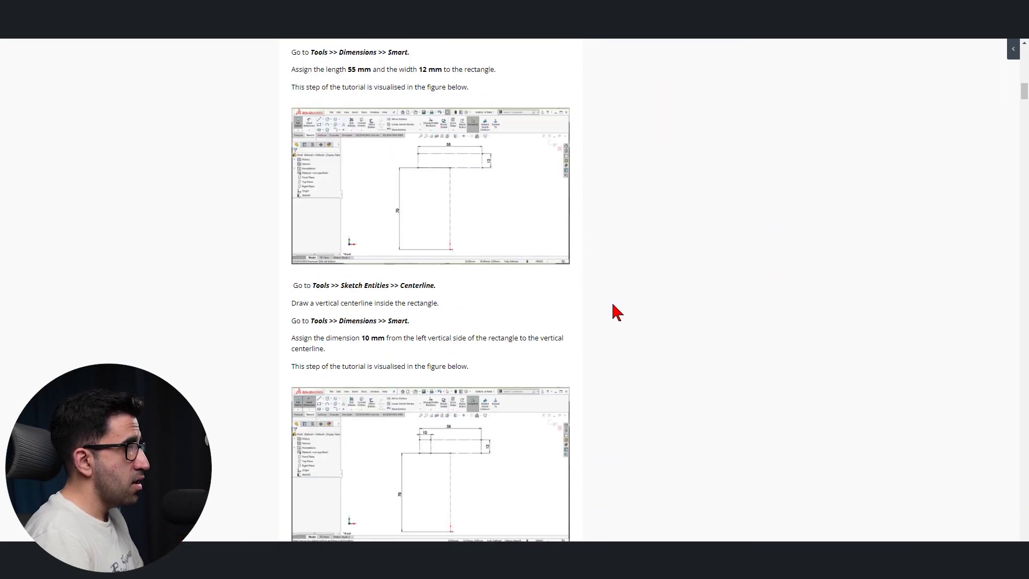
scroll(613, 305, "down", 1, "ctrl")
scroll(616, 304, "up", 2, "ctrl")
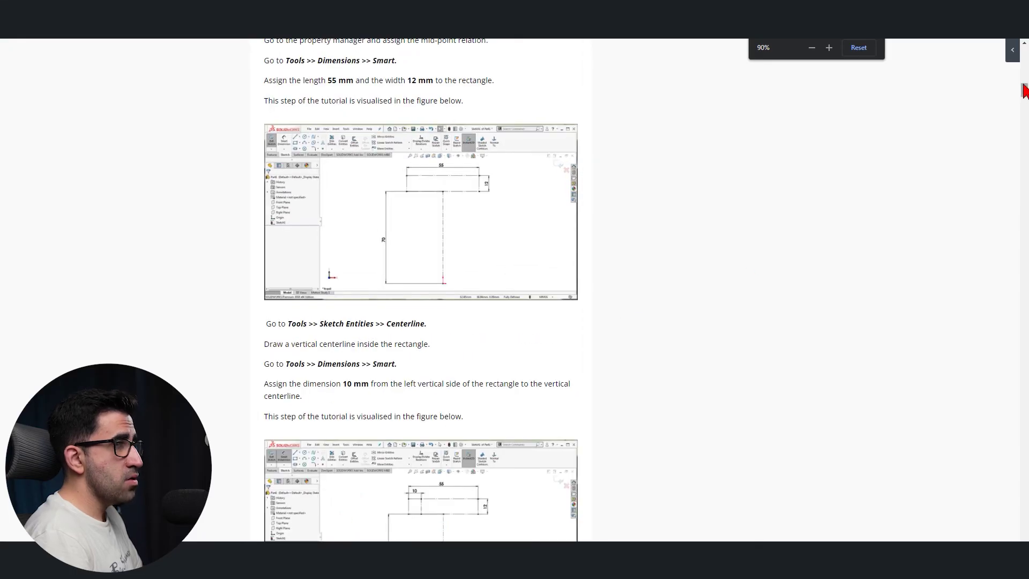
mouse_move(1024, 91)
left_mouse_down()
mouse_move(1026, 539)
mouse_move(1023, 531)
left_mouse_up()
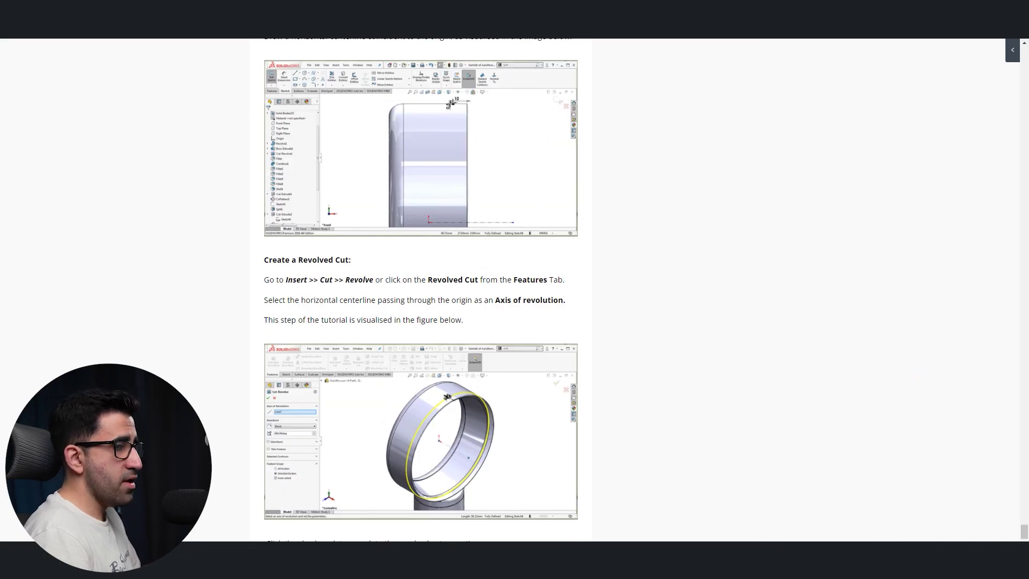
left_click_drag(1026, 533, 1025, 51)
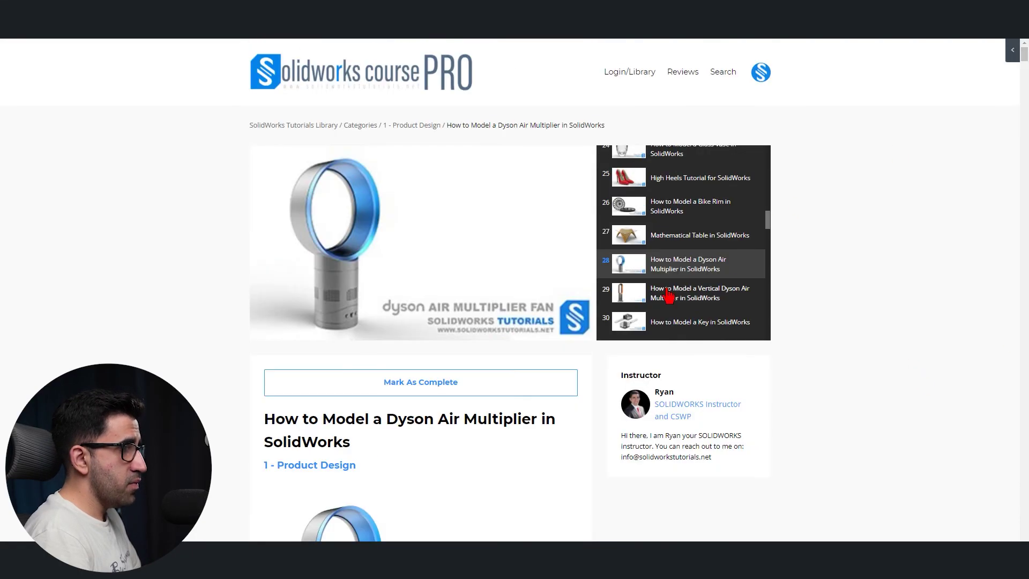
left_click(720, 299)
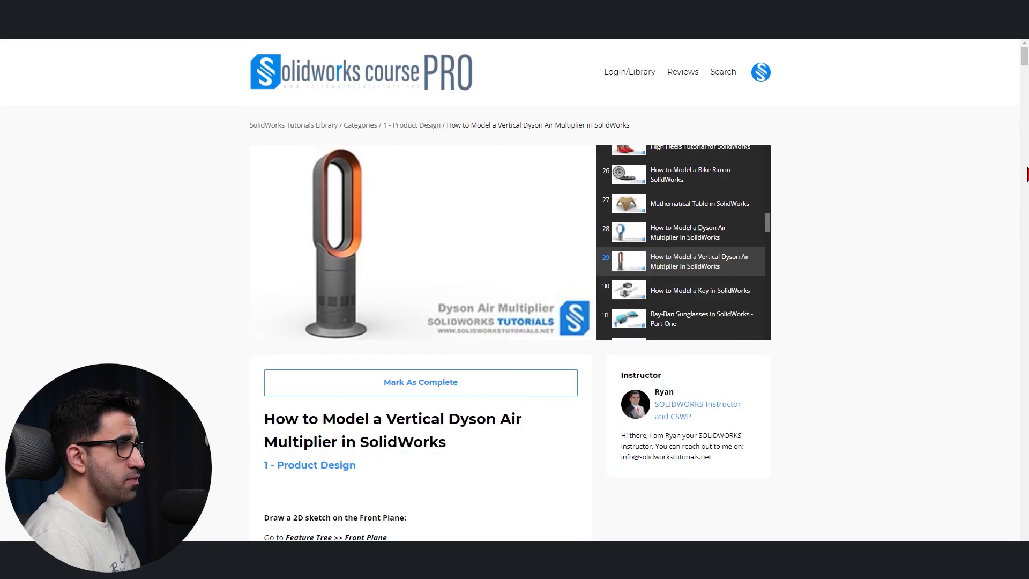
Open the Modern Table for Beginners lesson, item 40 in the playlist.
scroll(695, 301, "down", 3)
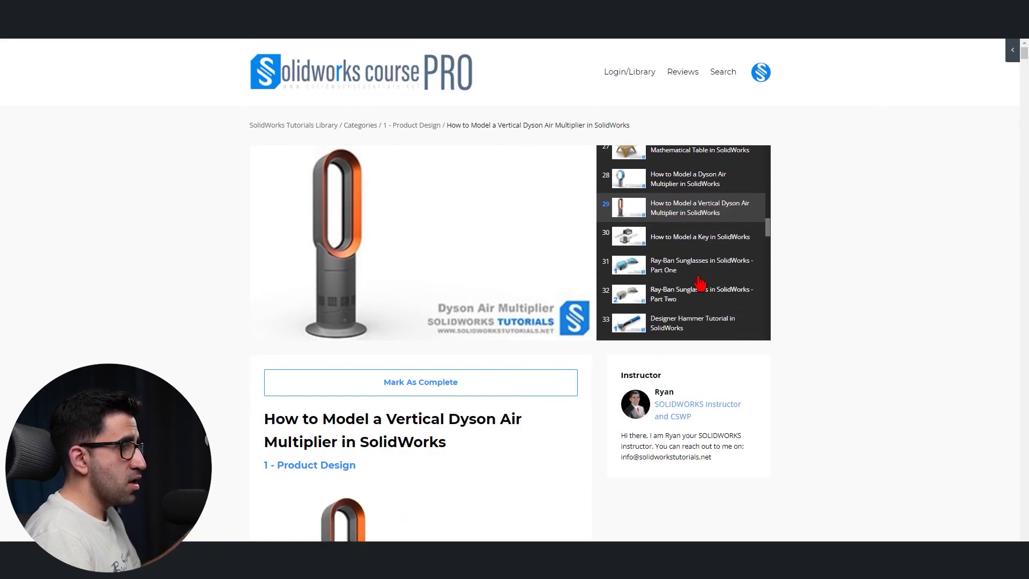
scroll(702, 236, "down", 2)
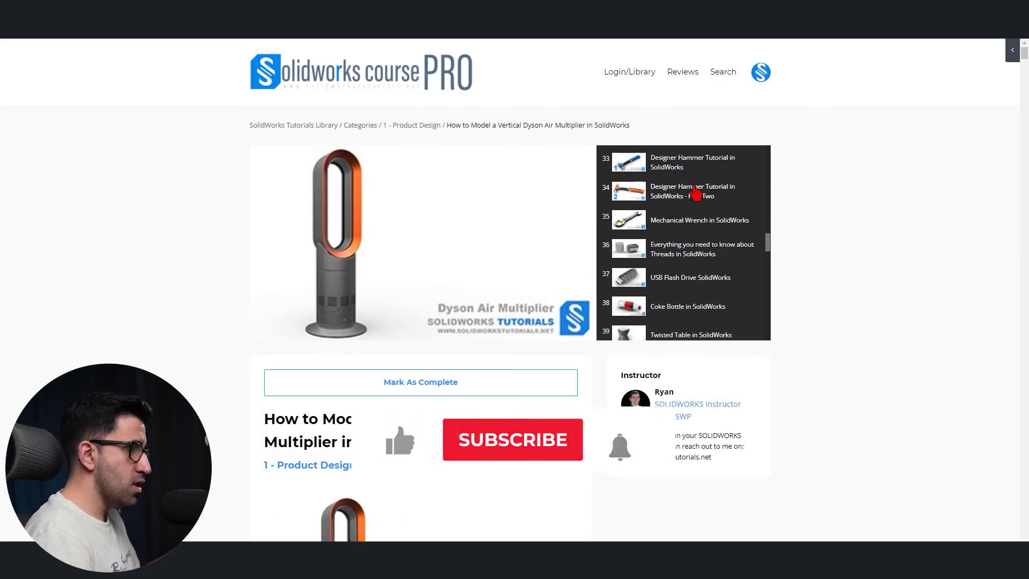
scroll(716, 255, "down", 1)
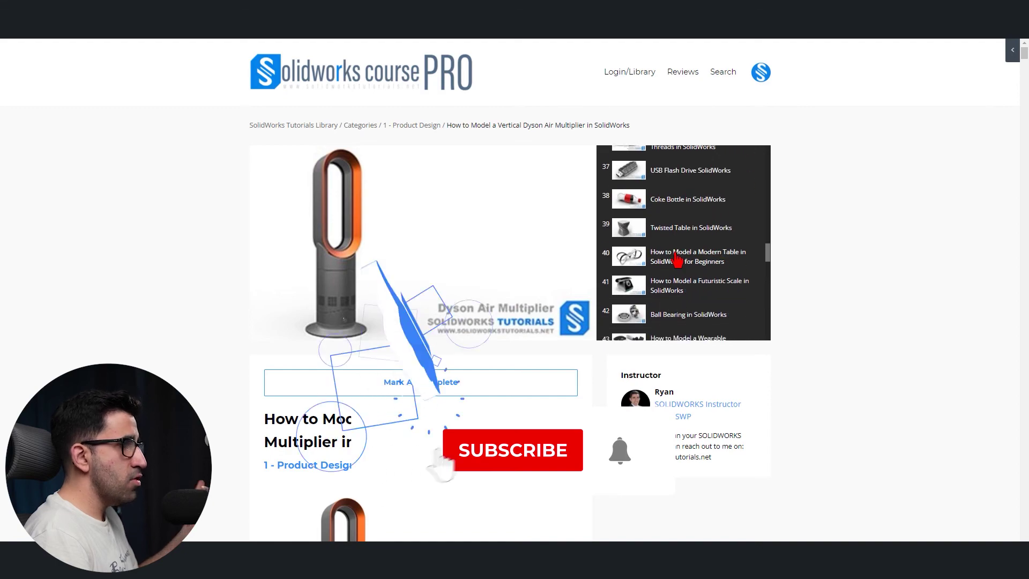
left_click(697, 256)
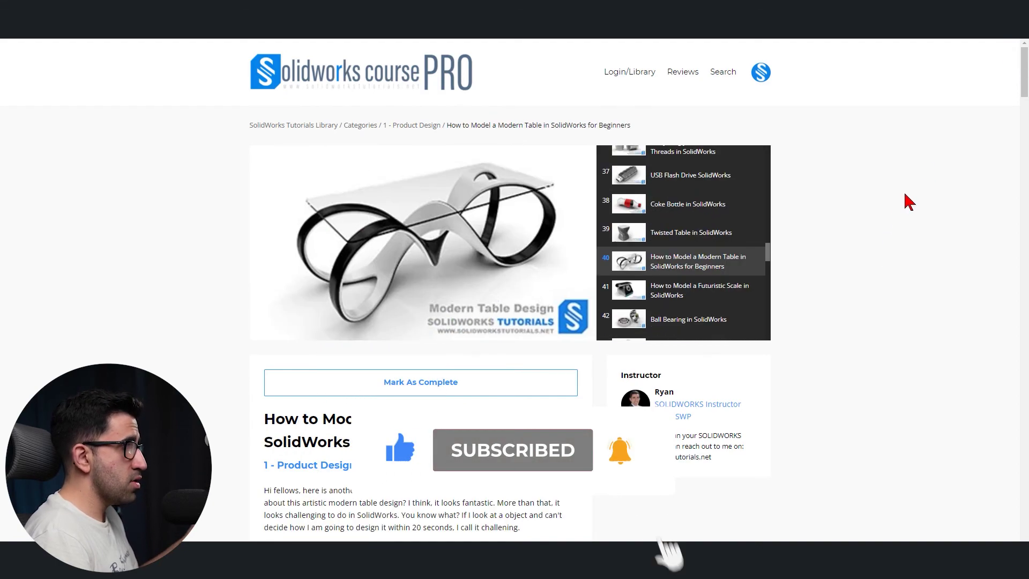
mouse_move(1025, 68)
left_mouse_down()
mouse_move(1025, 538)
mouse_move(1025, 512)
mouse_move(1025, 527)
left_mouse_up()
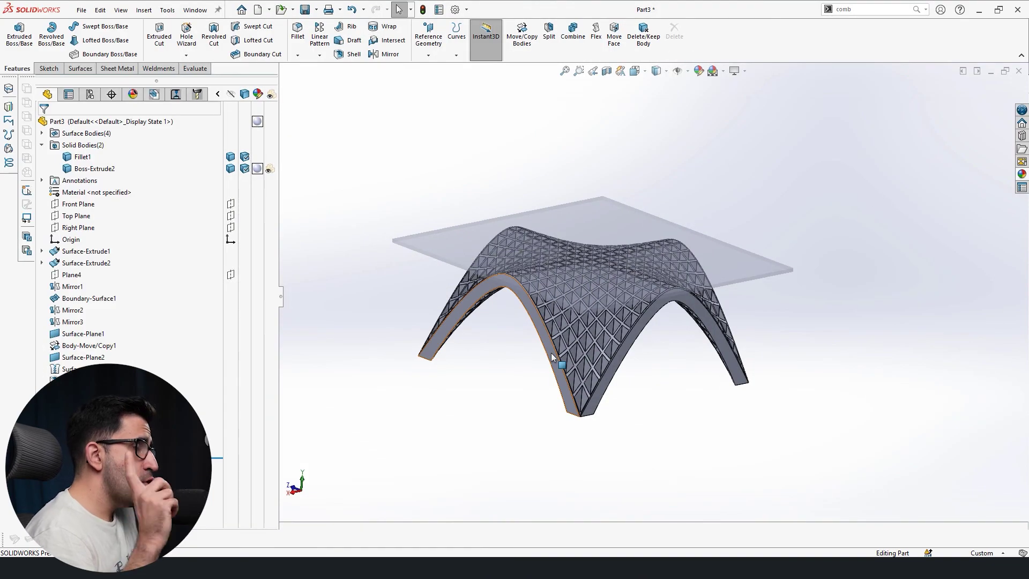
Display the table part's Mass Properties from the Evaluate tab.
left_click(197, 69)
left_click(141, 35)
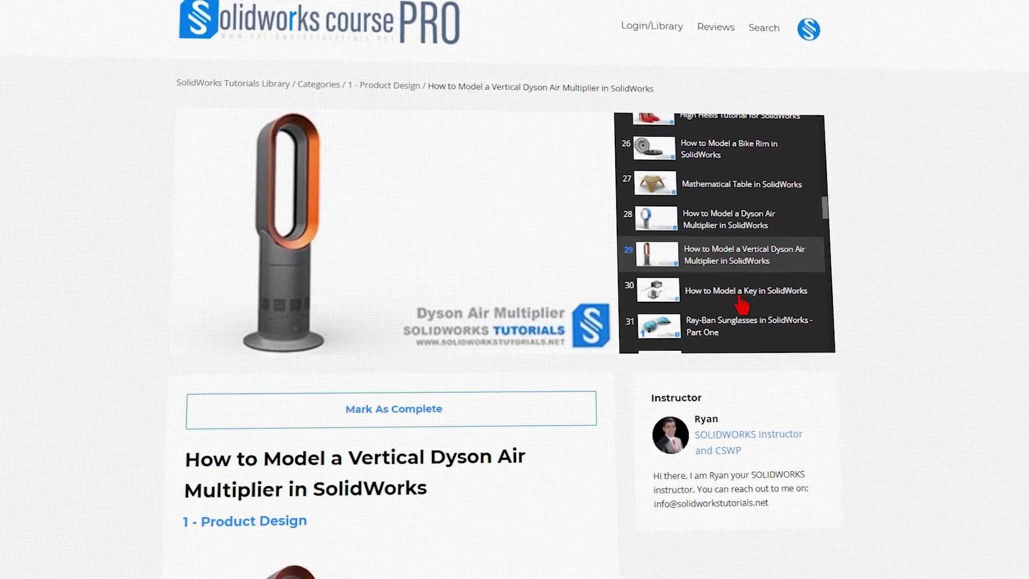
Open lesson 40, Modern Table for Beginners, and scroll to the completed-table figure.
scroll(740, 241, "down", 3)
scroll(750, 284, "down", 4)
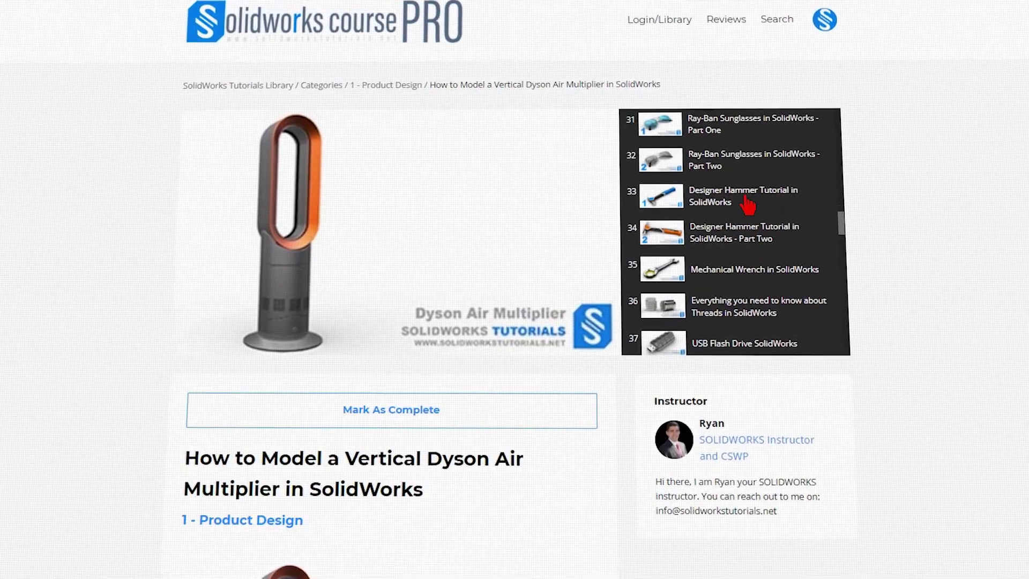
scroll(750, 236, "down", 3)
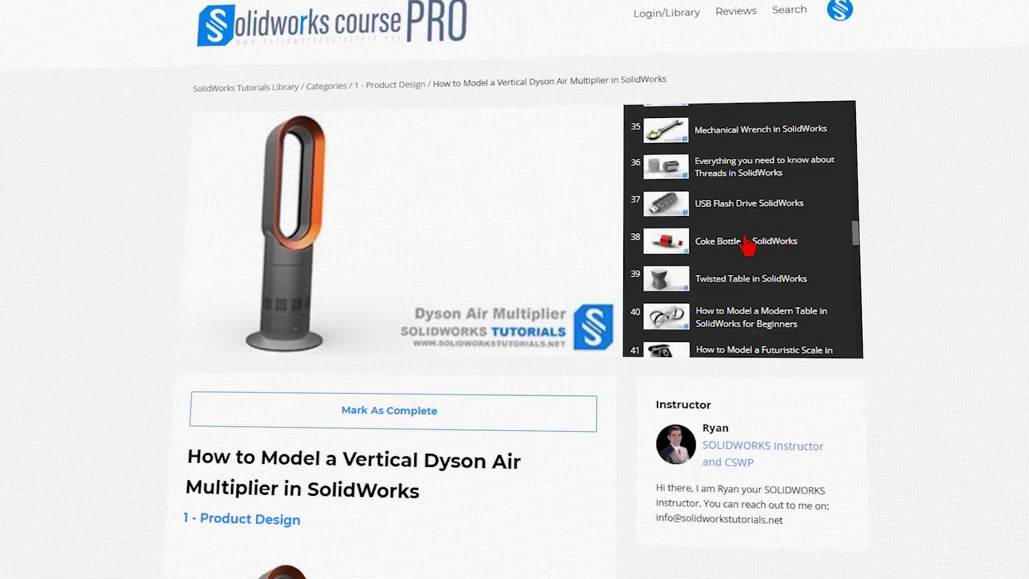
left_click(733, 246)
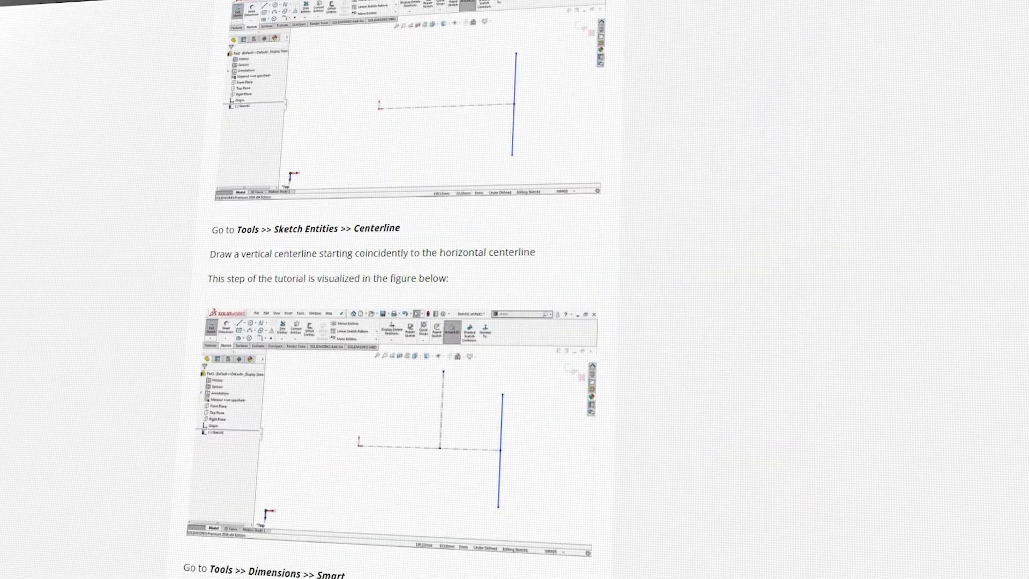
scroll(402, 289, "down", 5)
scroll(402, 289, "down", 15)
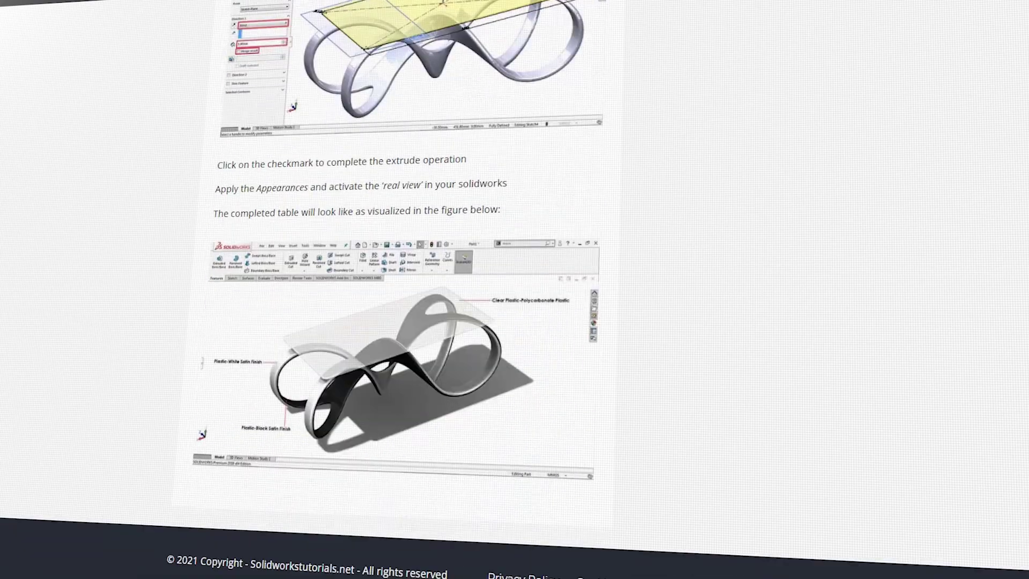